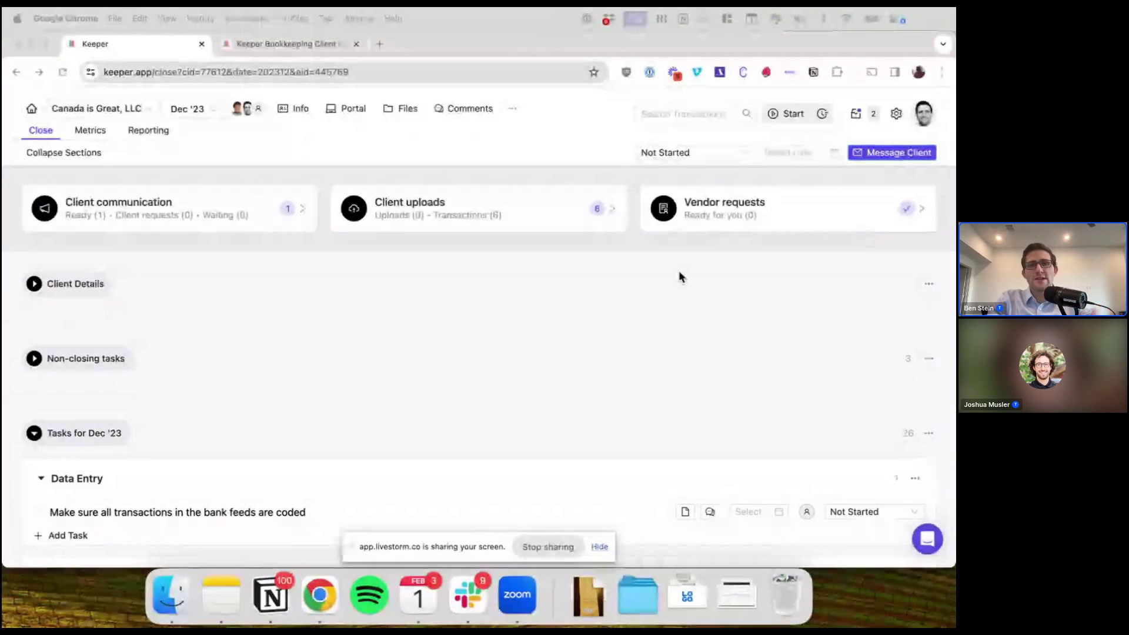
Open the client uploads of Canada is Great, LLC and look over the upload inbox and transaction files.
{"action": "left_click", "coordinate": [482, 203]}
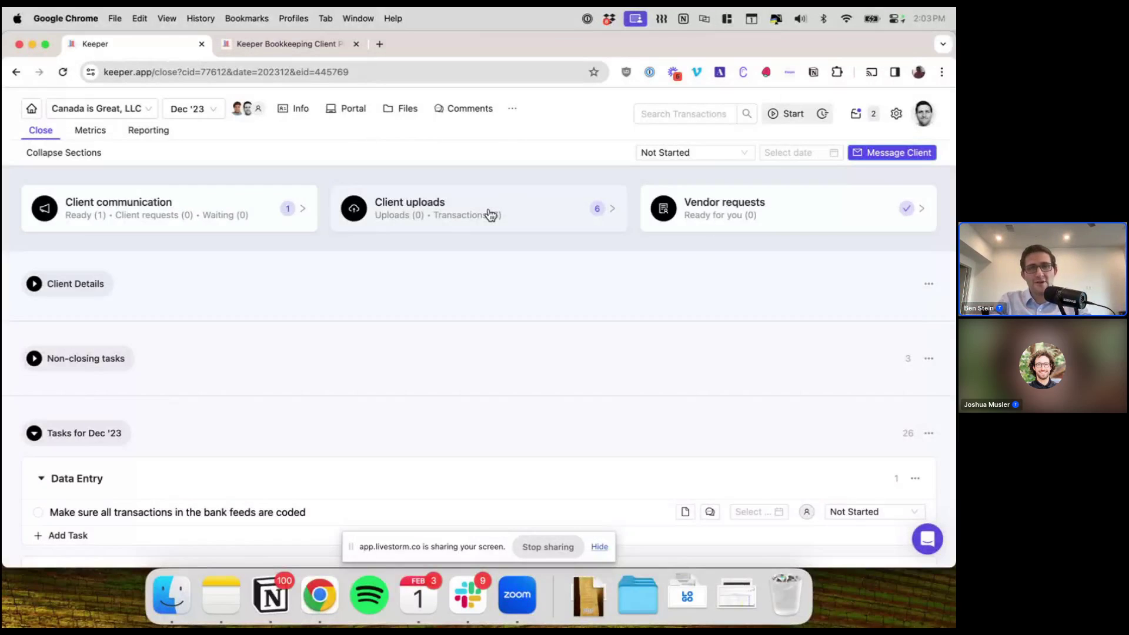
{"action": "left_click", "coordinate": [490, 216]}
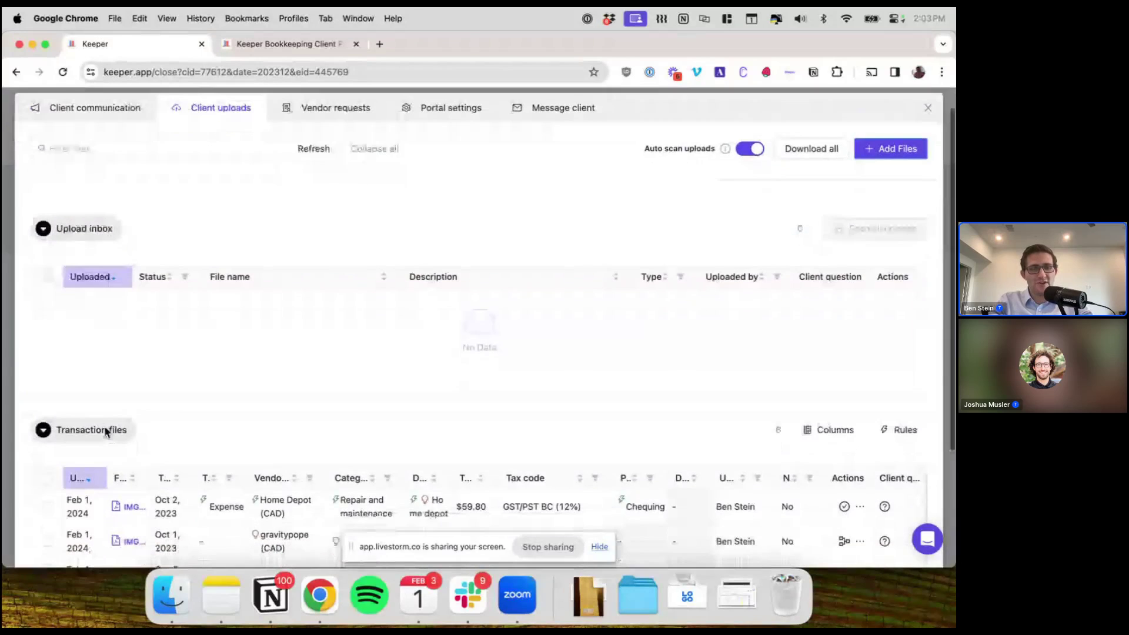
{"action": "scroll", "coordinate": [287, 446], "scroll_direction": "down", "scroll_amount": 1}
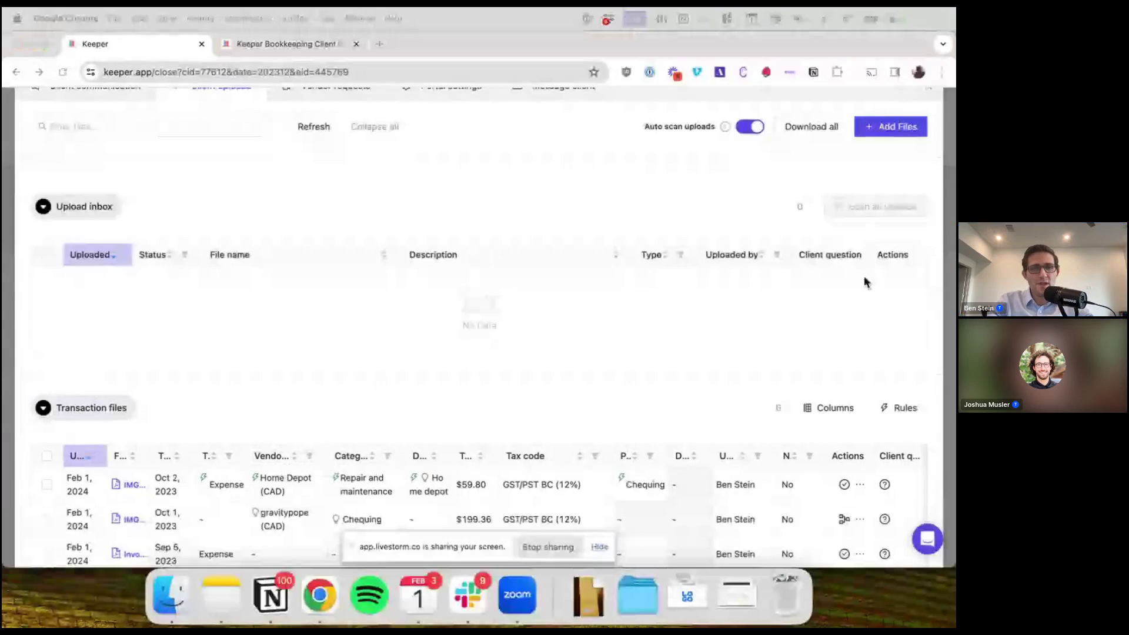
{"action": "left_click", "coordinate": [545, 437]}
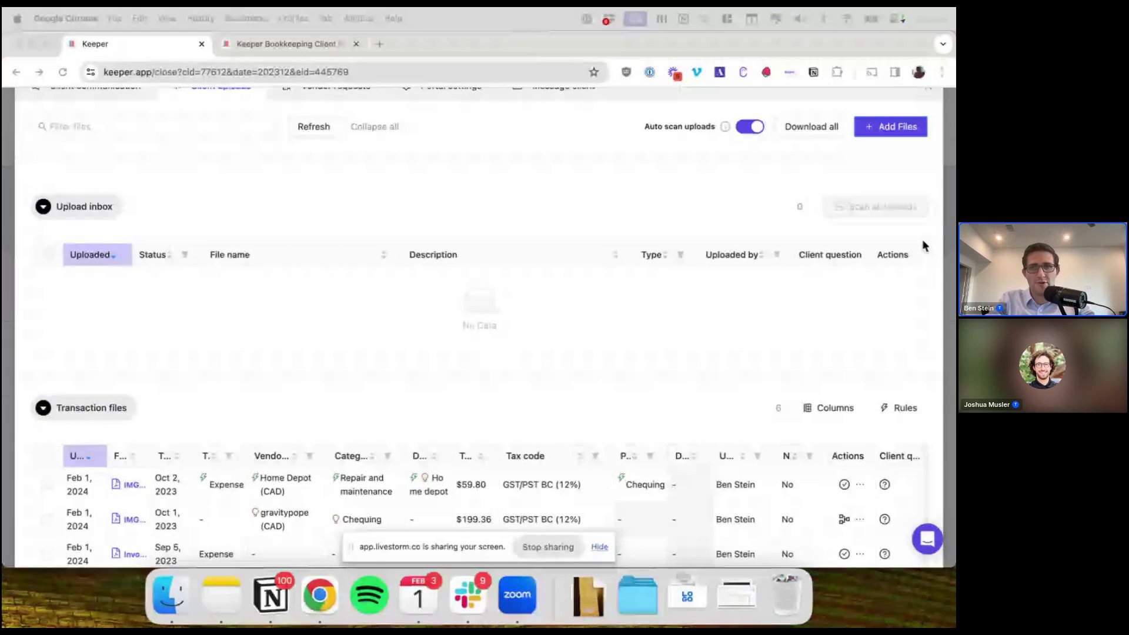
Add the canada_post receipt file to the client uploads and submit it for scanning.
{"action": "scroll", "coordinate": [757, 291], "scroll_direction": "up", "scroll_amount": 2}
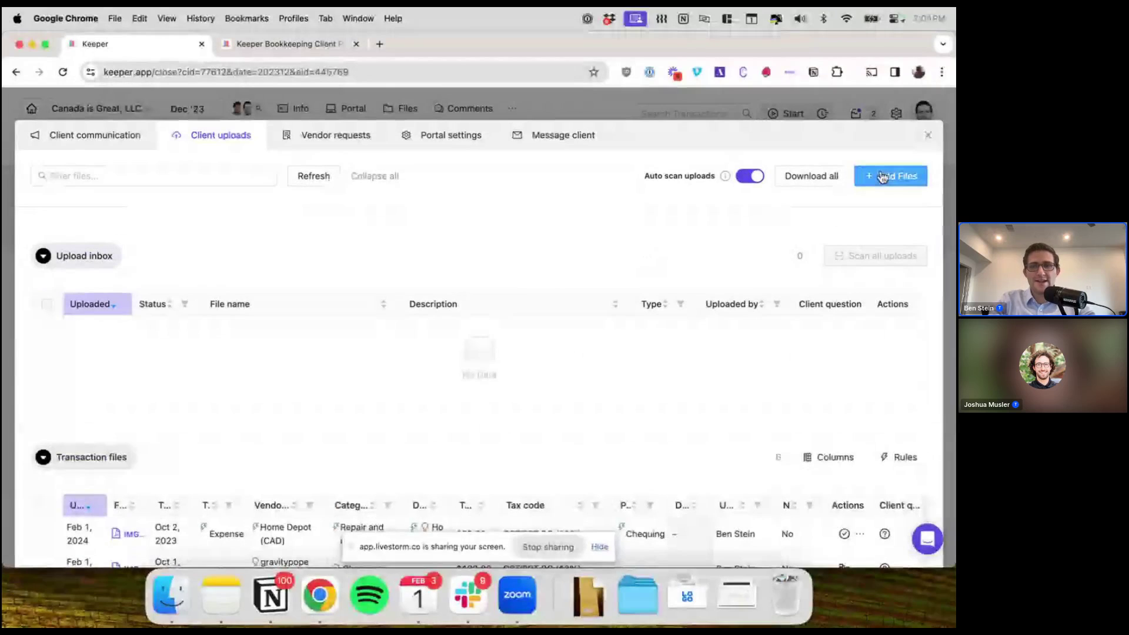
{"action": "left_click", "coordinate": [857, 176]}
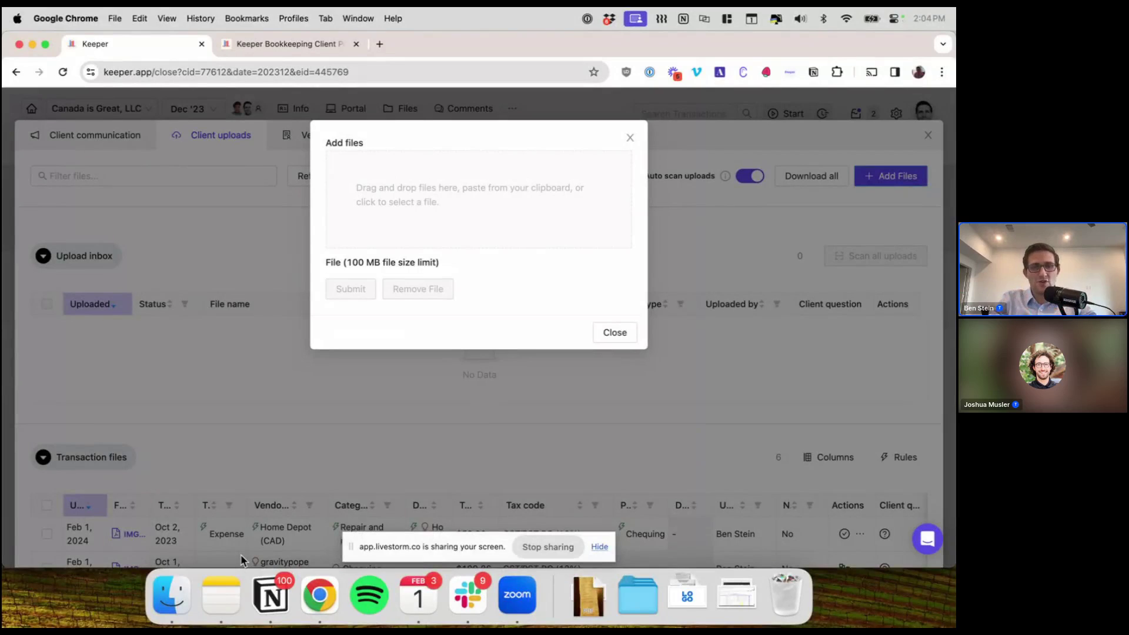
{"action": "left_click", "coordinate": [171, 595]}
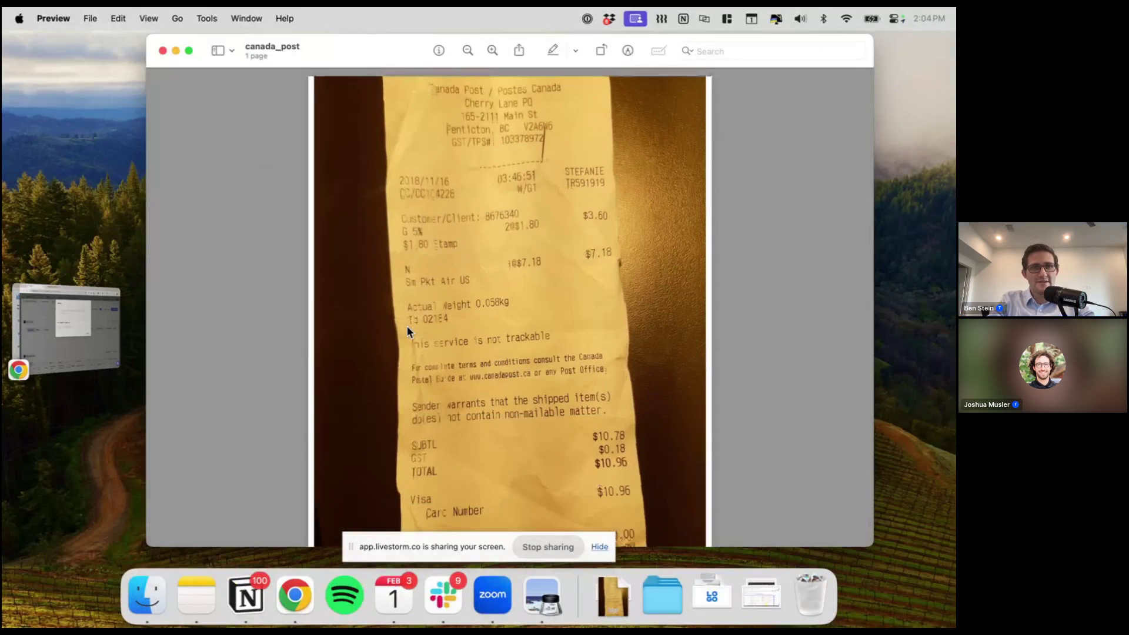
{"action": "left_click_drag", "start_coordinate": [407, 326], "coordinate": [492, 202]}
{"action": "left_click", "coordinate": [348, 307]}
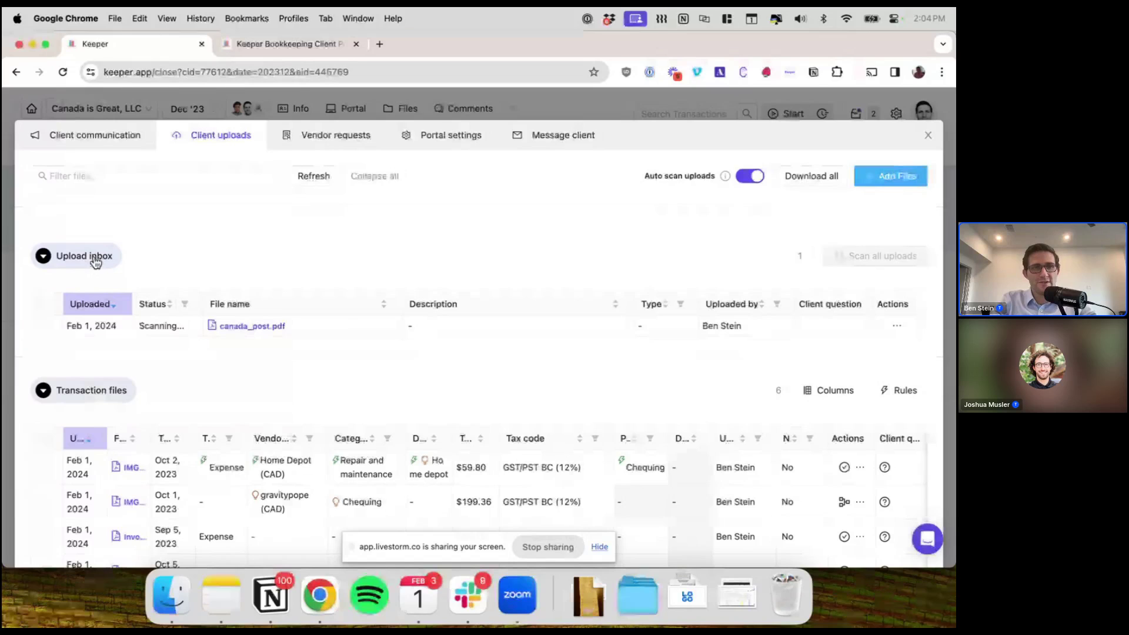
Check the uploaded canada_post.pdf in the upload inbox and its entry among the transaction files.
{"action": "left_click", "coordinate": [222, 328]}
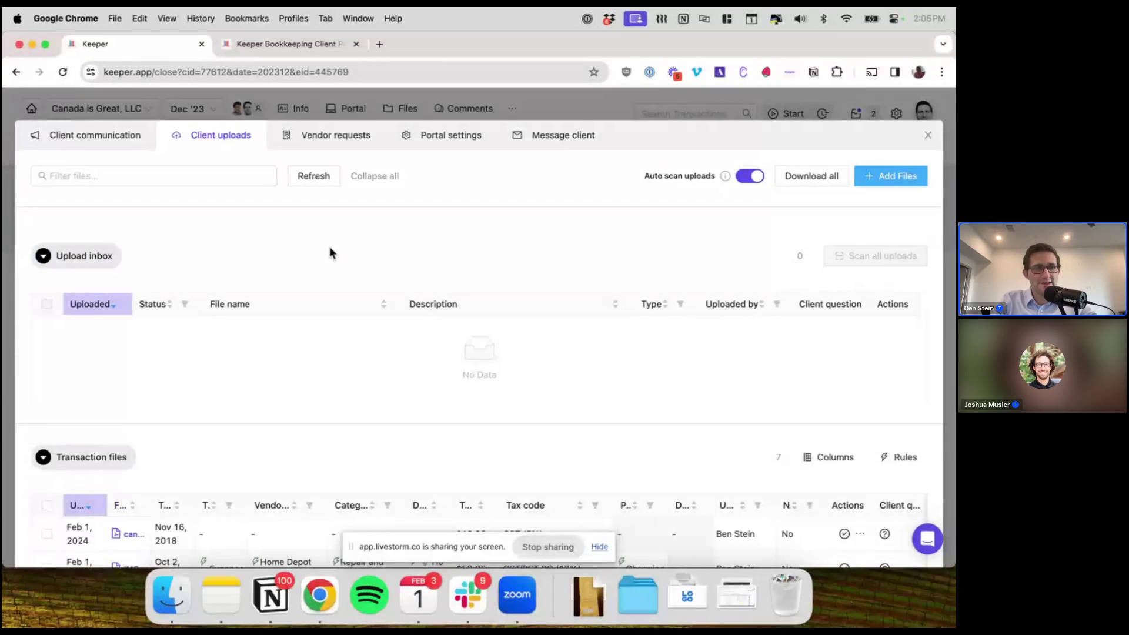
{"action": "scroll", "coordinate": [159, 277], "scroll_direction": "down", "scroll_amount": 4}
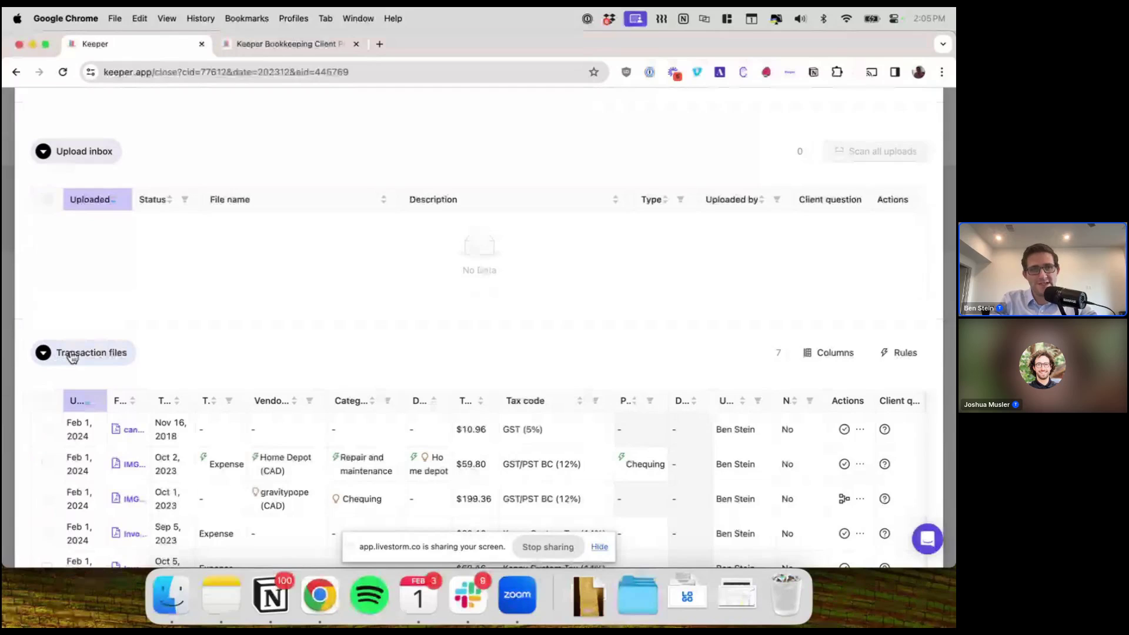
{"action": "scroll", "coordinate": [72, 356], "scroll_direction": "up", "scroll_amount": 4}
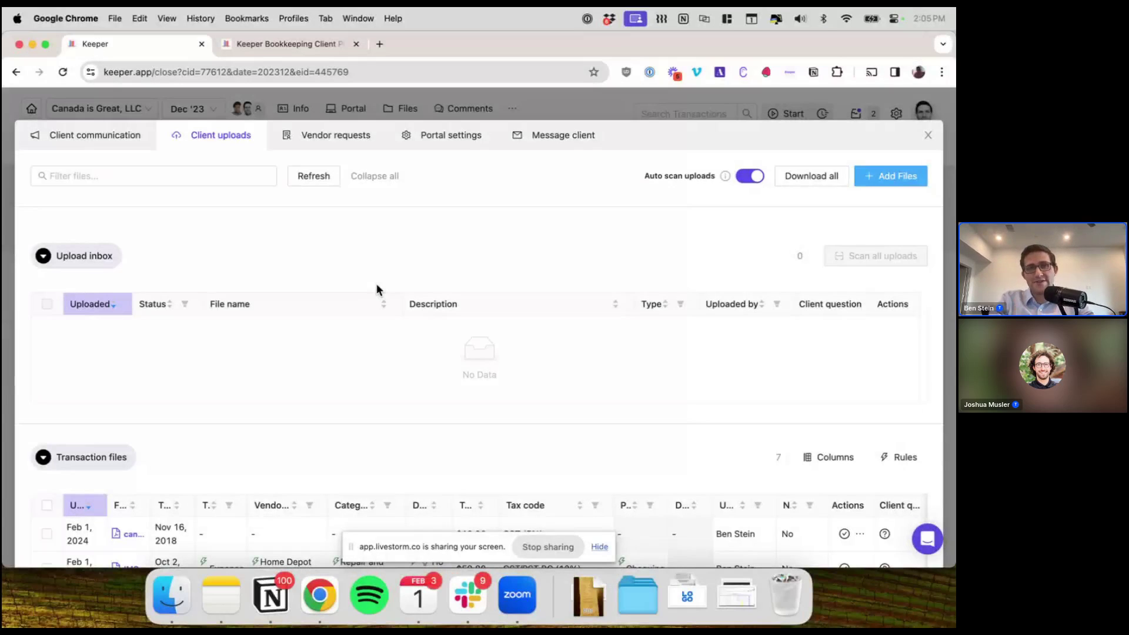
Switch to the client portal dashboard and view its file upload area, cancelling the file selection.
{"action": "left_click", "coordinate": [294, 48]}
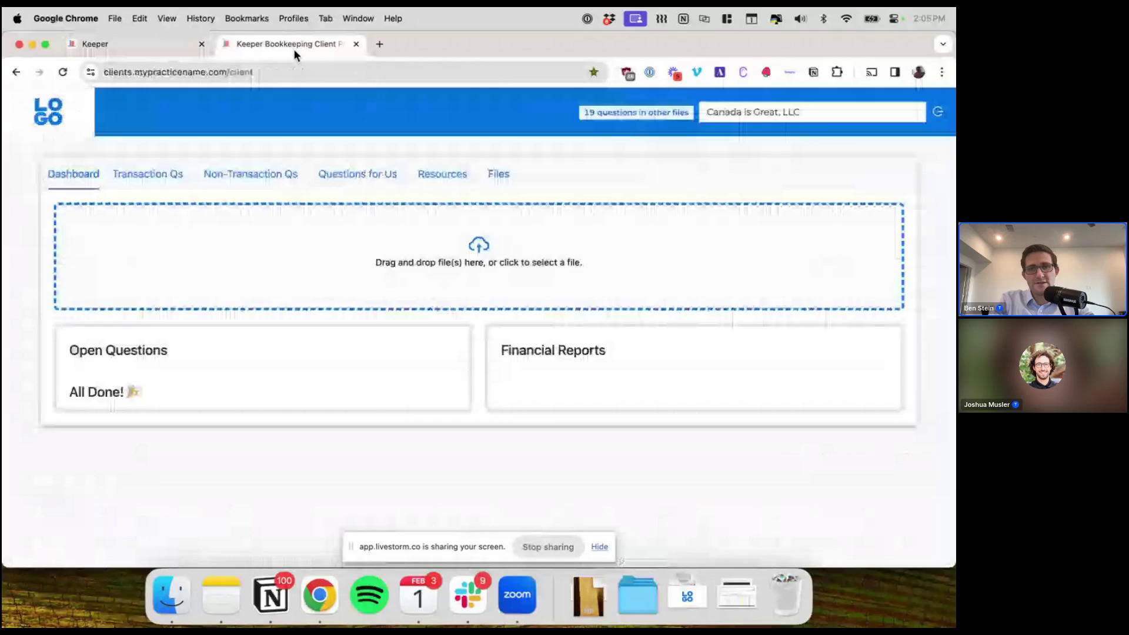
{"action": "left_click_drag", "start_coordinate": [363, 269], "coordinate": [577, 263]}
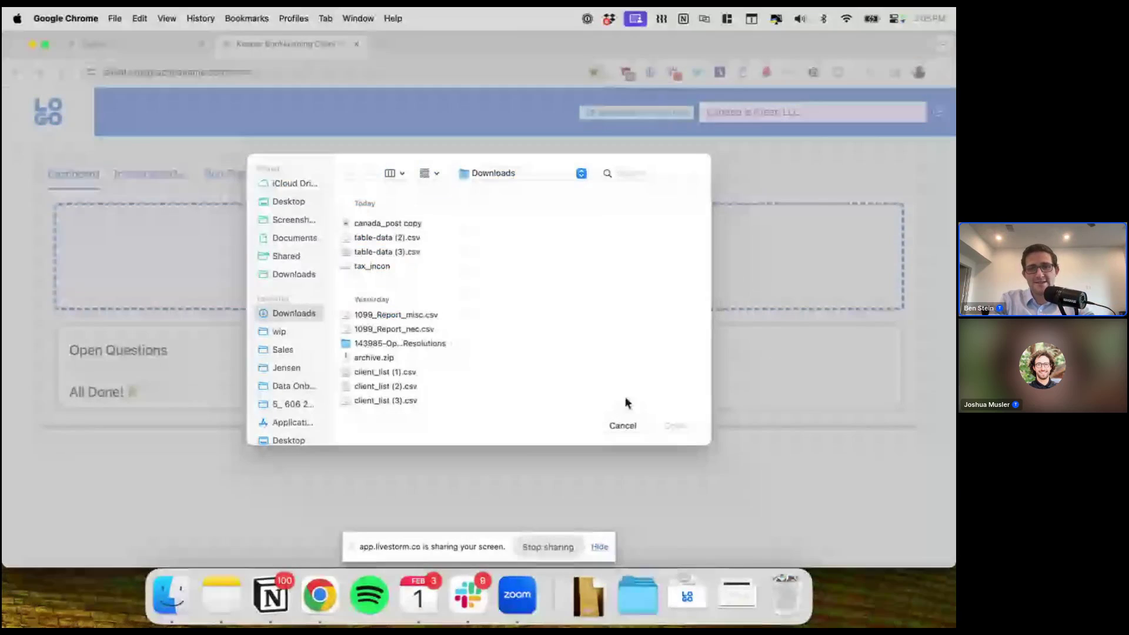
{"action": "left_click", "coordinate": [622, 425]}
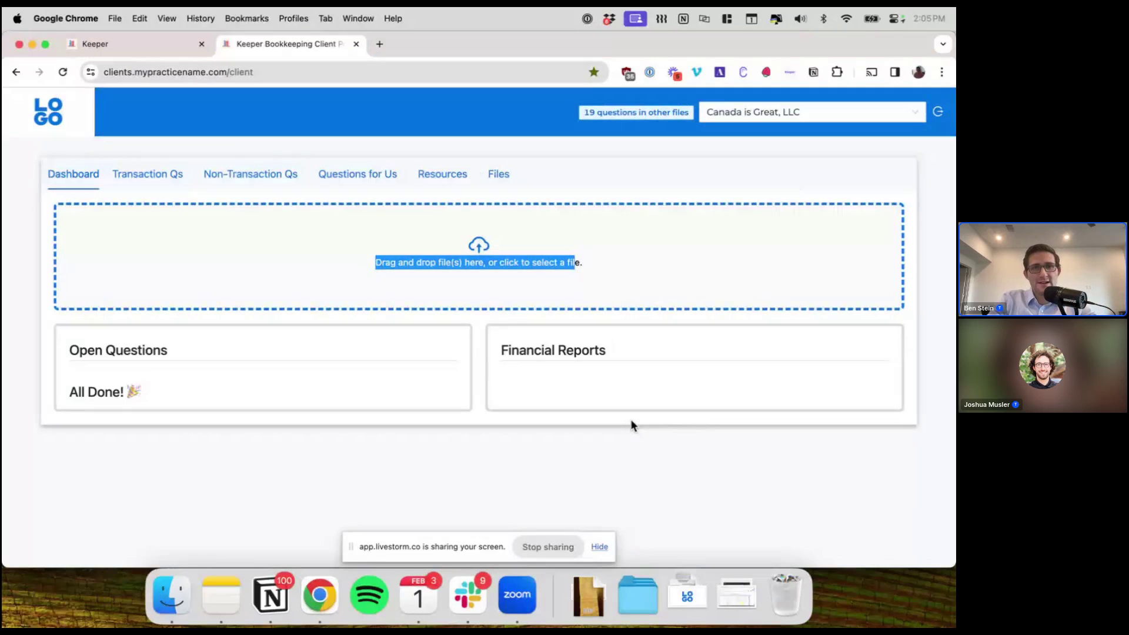
{"action": "left_click", "coordinate": [574, 467]}
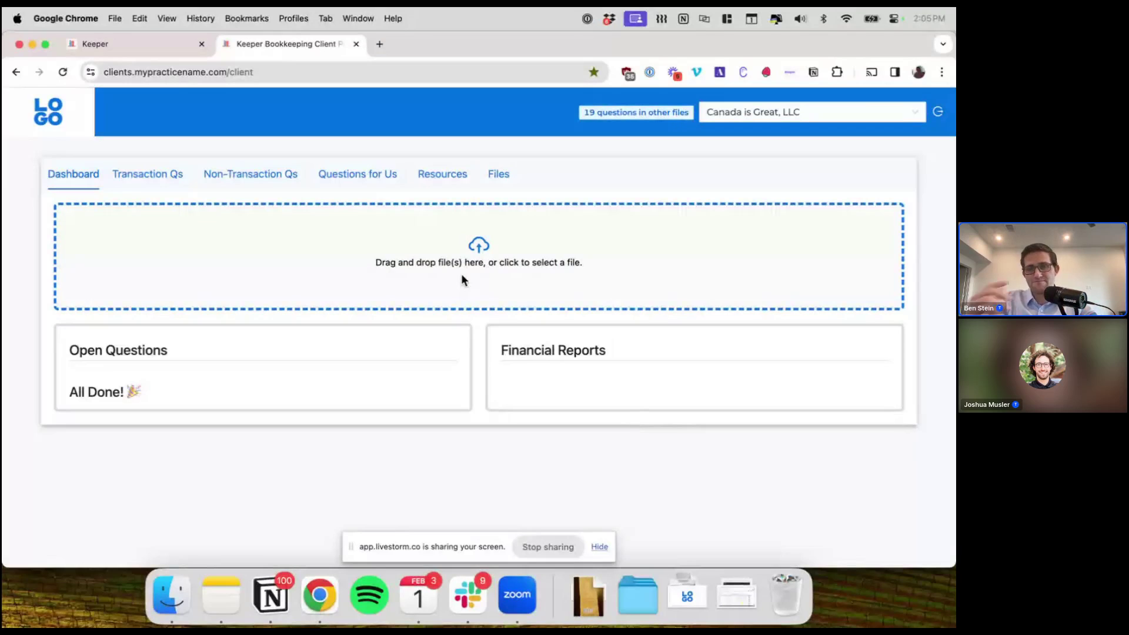
Return to Keeper and view the receipts forwarding email in the portal settings and the transaction questions in client communication.
{"action": "left_click", "coordinate": [165, 44]}
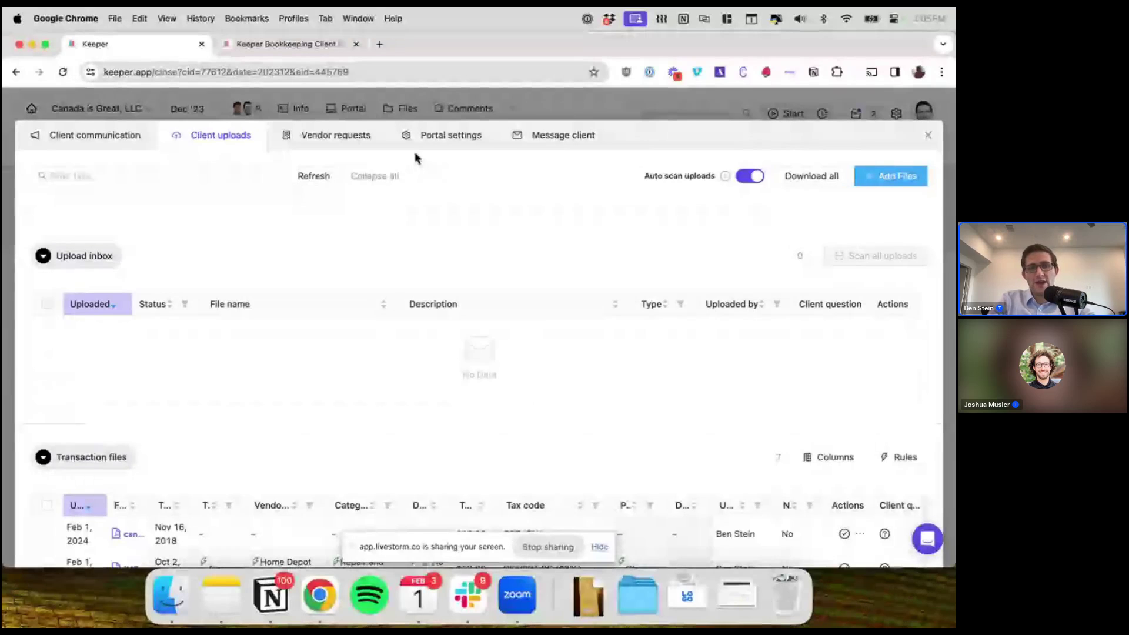
{"action": "left_click", "coordinate": [429, 139]}
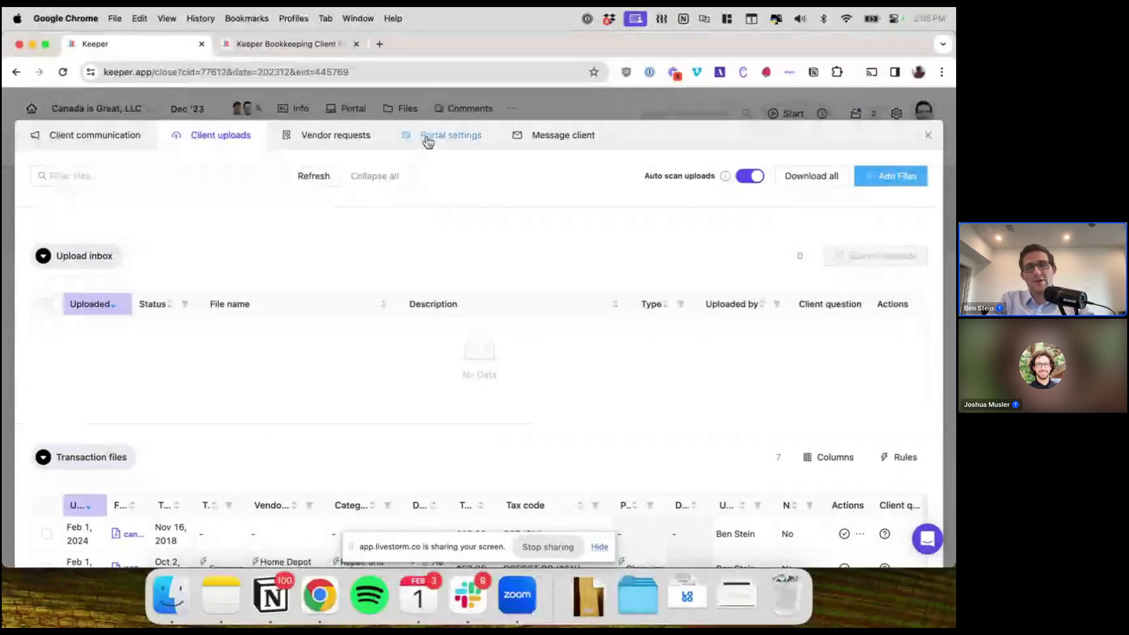
{"action": "left_click_drag", "start_coordinate": [152, 291], "coordinate": [245, 293]}
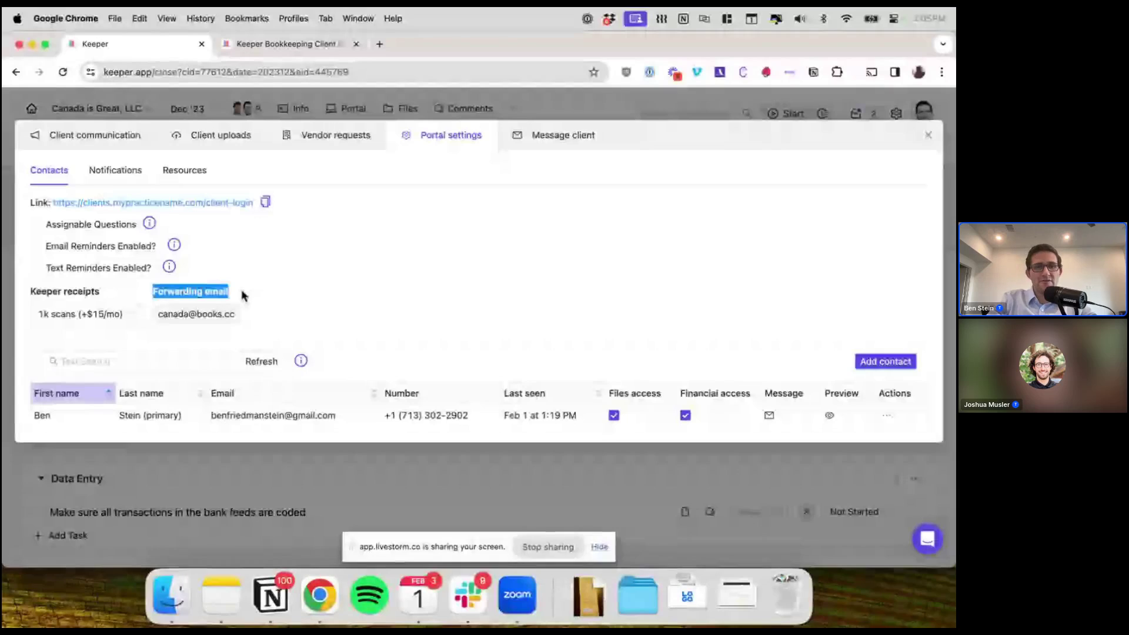
{"action": "left_click", "coordinate": [183, 319]}
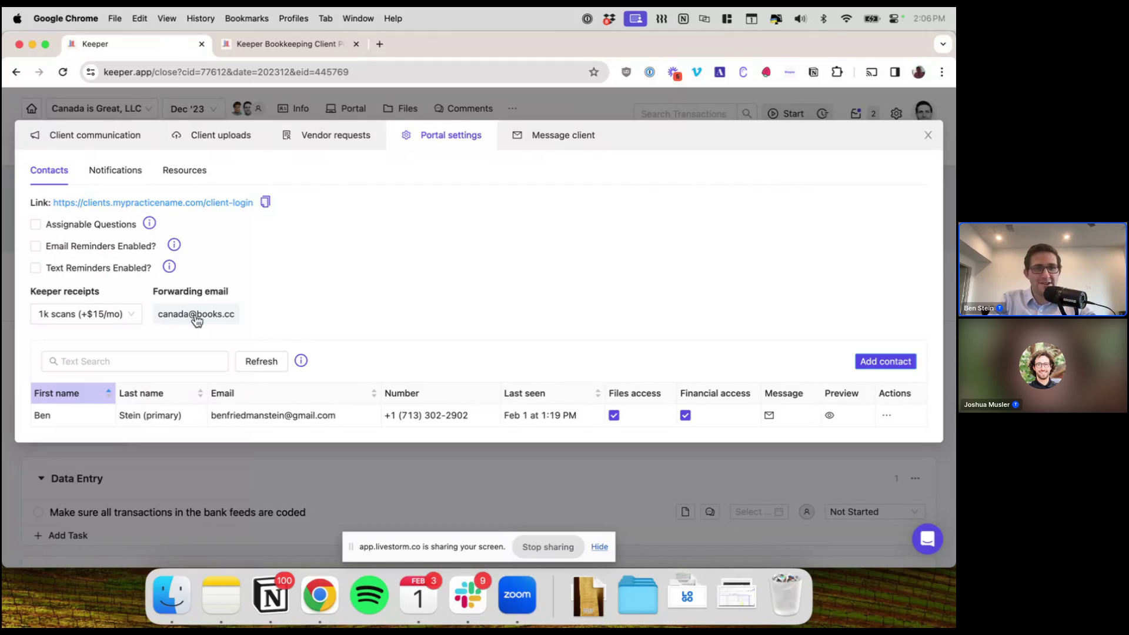
{"action": "left_click", "coordinate": [109, 145]}
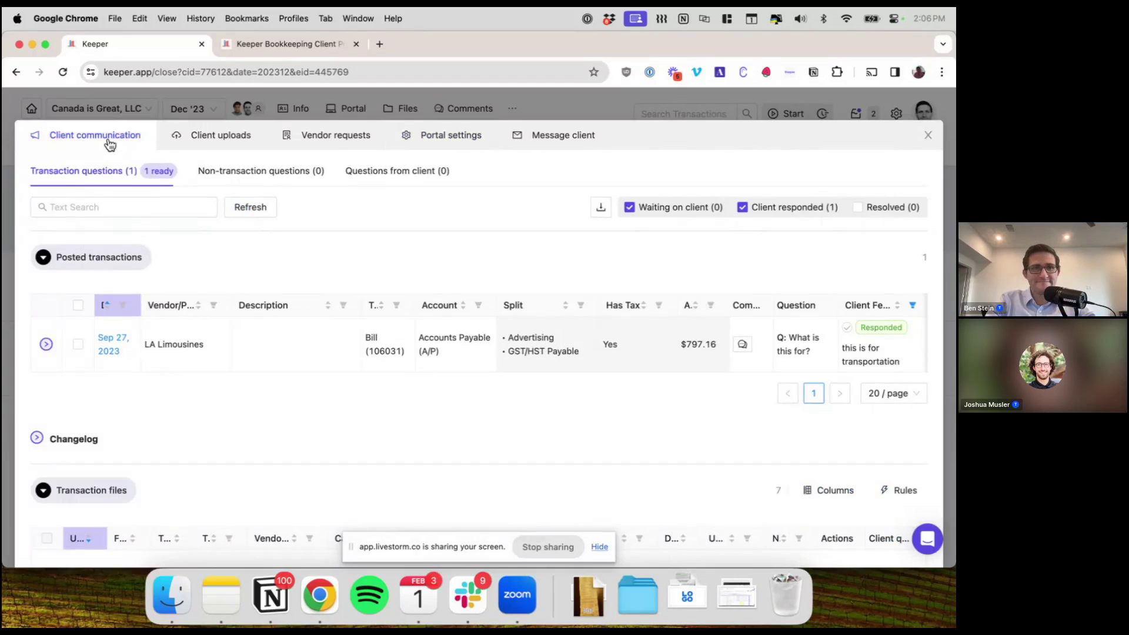
Reopen the client uploads and collapse the upload inbox above the transaction files.
{"action": "left_click", "coordinate": [243, 141]}
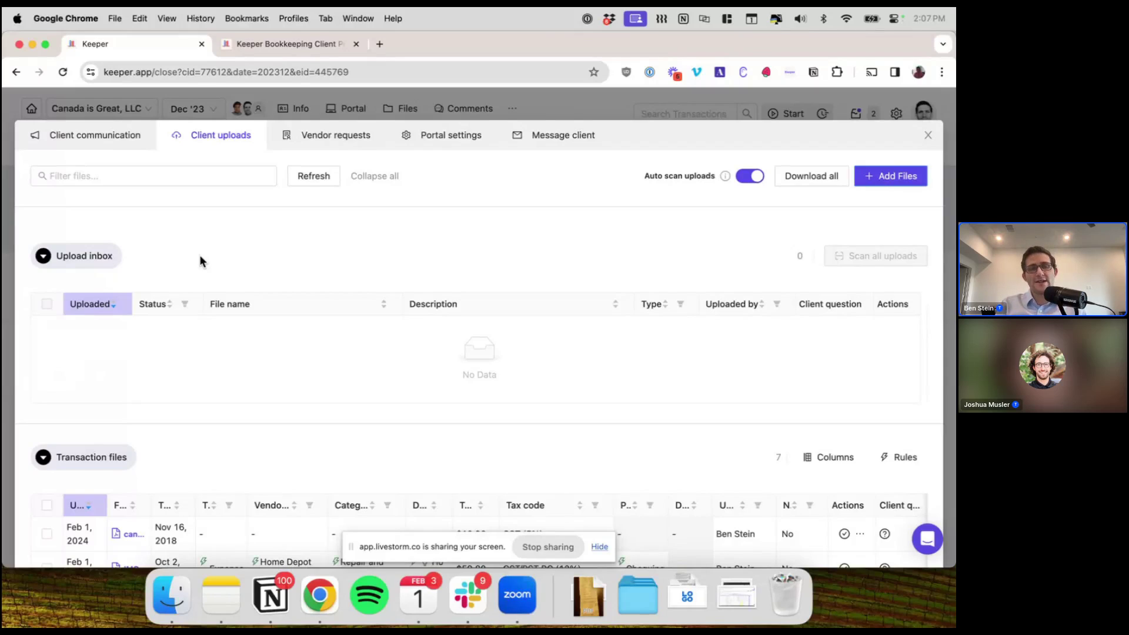
{"action": "scroll", "coordinate": [200, 260], "scroll_direction": "down", "scroll_amount": 3}
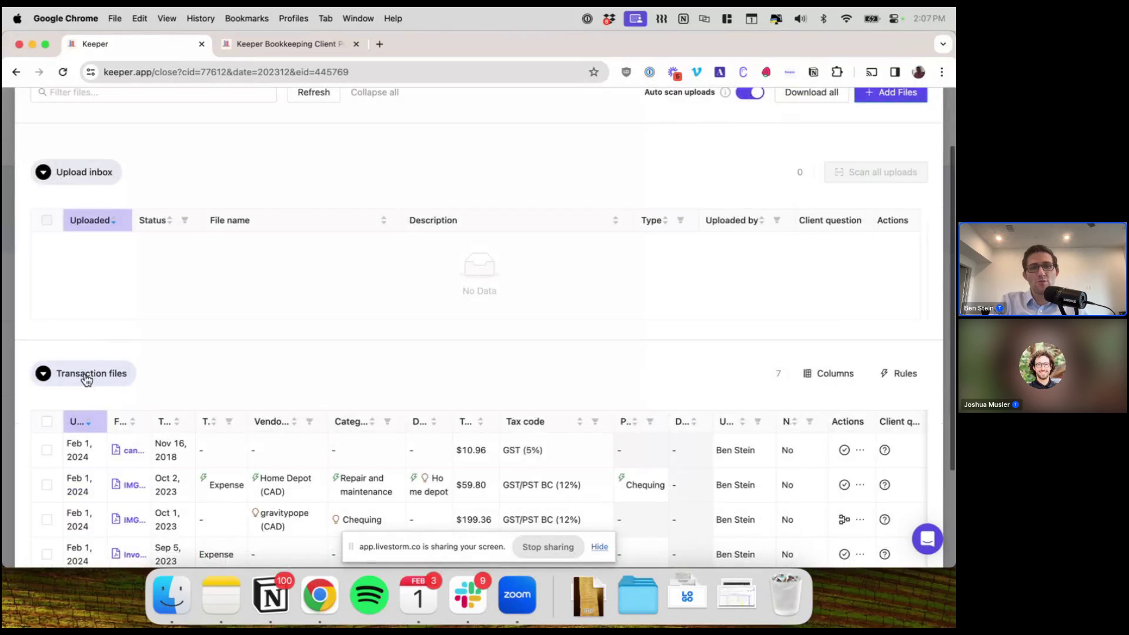
{"action": "scroll", "coordinate": [83, 381], "scroll_direction": "up", "scroll_amount": 2}
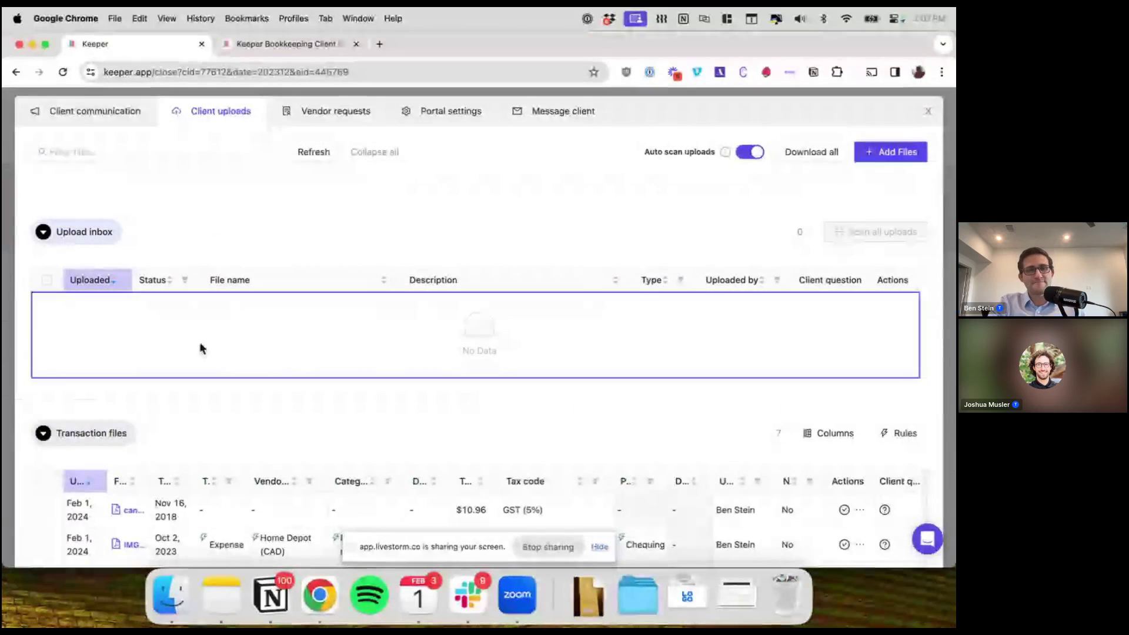
{"action": "scroll", "coordinate": [200, 353], "scroll_direction": "down", "scroll_amount": 4}
{"action": "scroll", "coordinate": [118, 235], "scroll_direction": "up", "scroll_amount": 2}
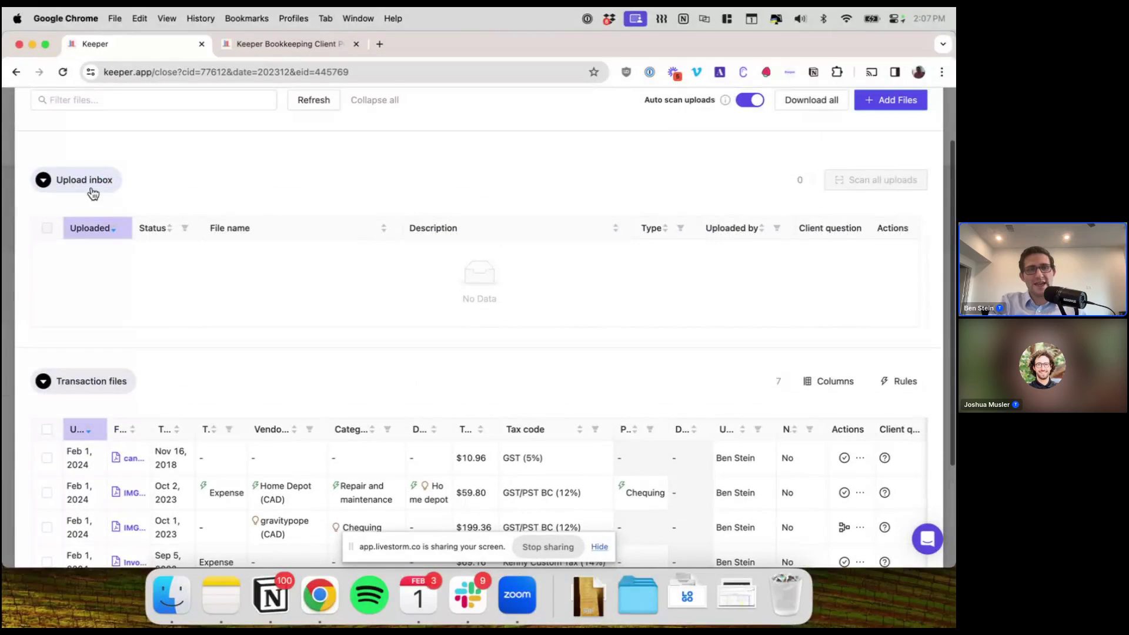
{"action": "left_click", "coordinate": [93, 194]}
{"action": "scroll", "coordinate": [83, 247], "scroll_direction": "down", "scroll_amount": 1}
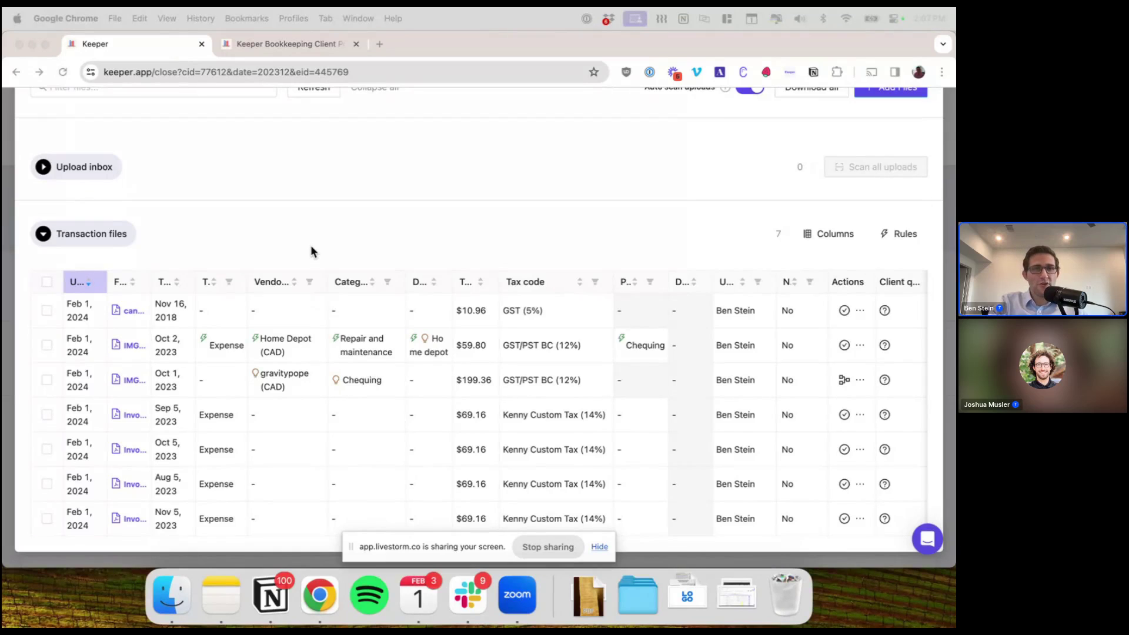
Open the transaction review for the Canada Post receipt and zoom the receipt image out to 90%.
{"action": "left_click", "coordinate": [121, 317]}
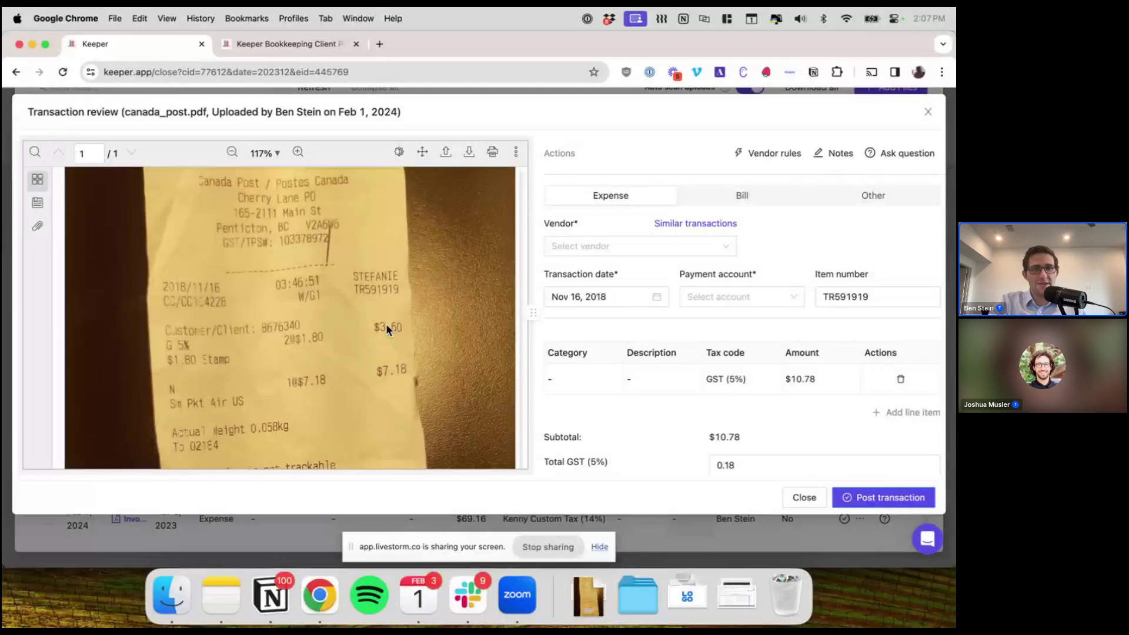
{"action": "scroll", "coordinate": [377, 335], "scroll_direction": "down", "scroll_amount": 5}
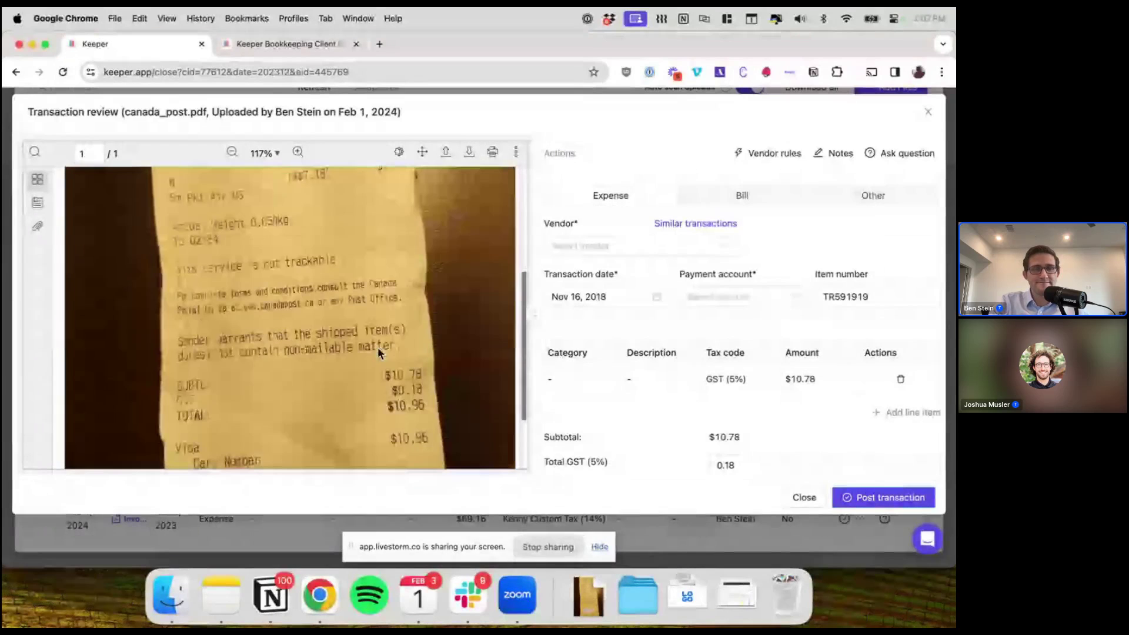
{"action": "scroll", "coordinate": [365, 338], "scroll_direction": "up", "scroll_amount": 8}
{"action": "left_click", "coordinate": [232, 152]}
{"action": "left_click", "coordinate": [232, 152]}
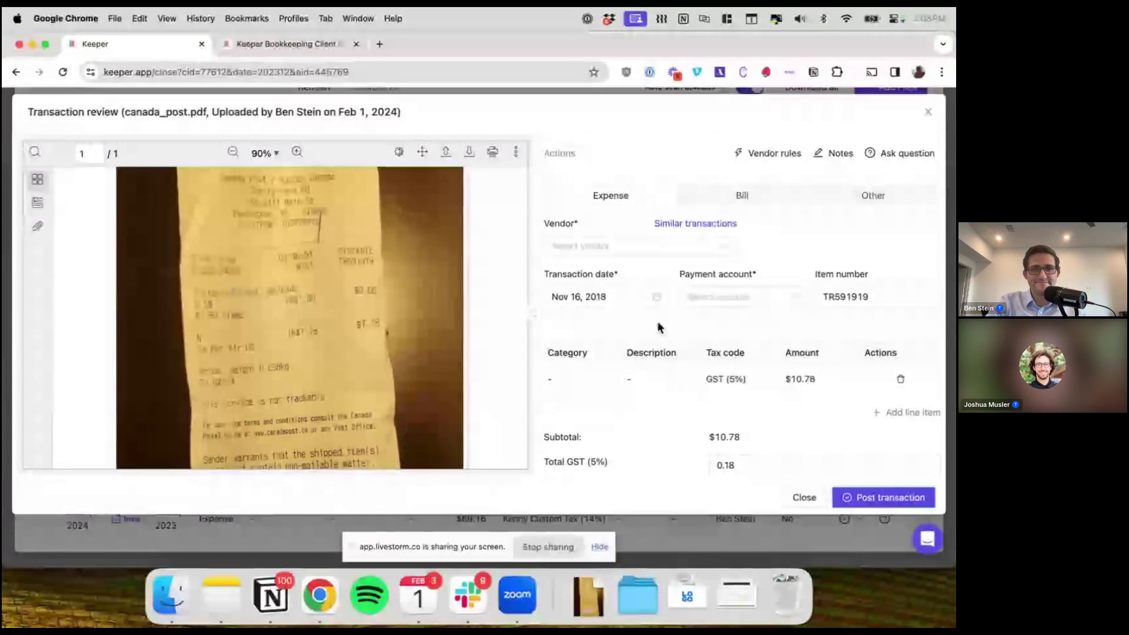
Examine the receipt's line items, subtotal, GST and total against the extracted transaction data.
{"action": "scroll", "coordinate": [308, 339], "scroll_direction": "down", "scroll_amount": 3}
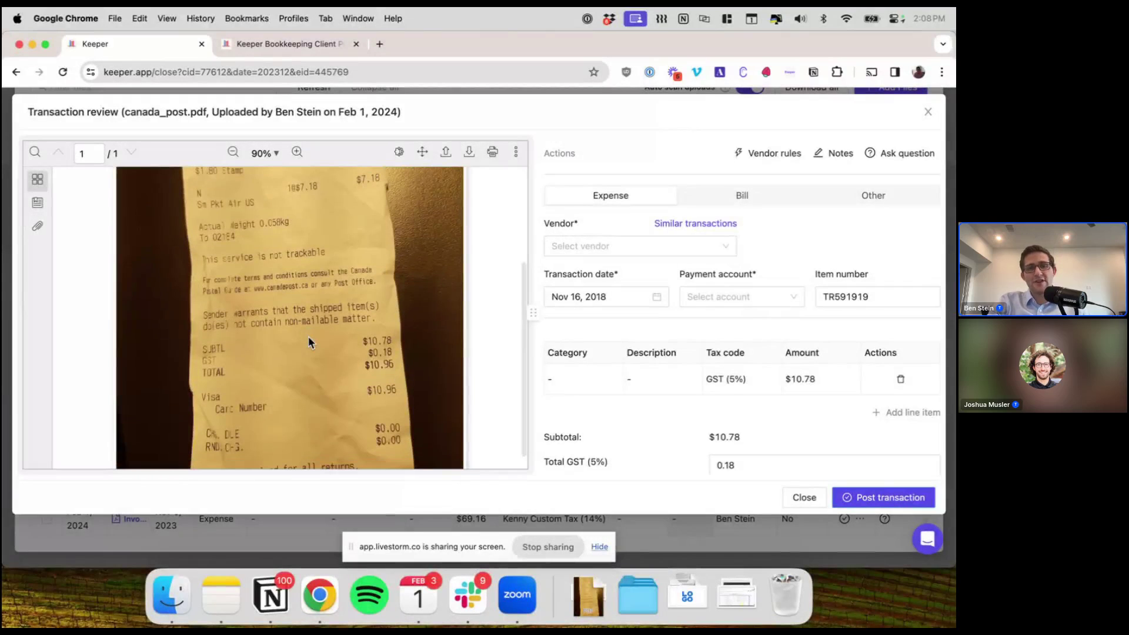
{"action": "scroll", "coordinate": [308, 339], "scroll_direction": "down", "scroll_amount": 1}
{"action": "scroll", "coordinate": [308, 341], "scroll_direction": "up", "scroll_amount": 3}
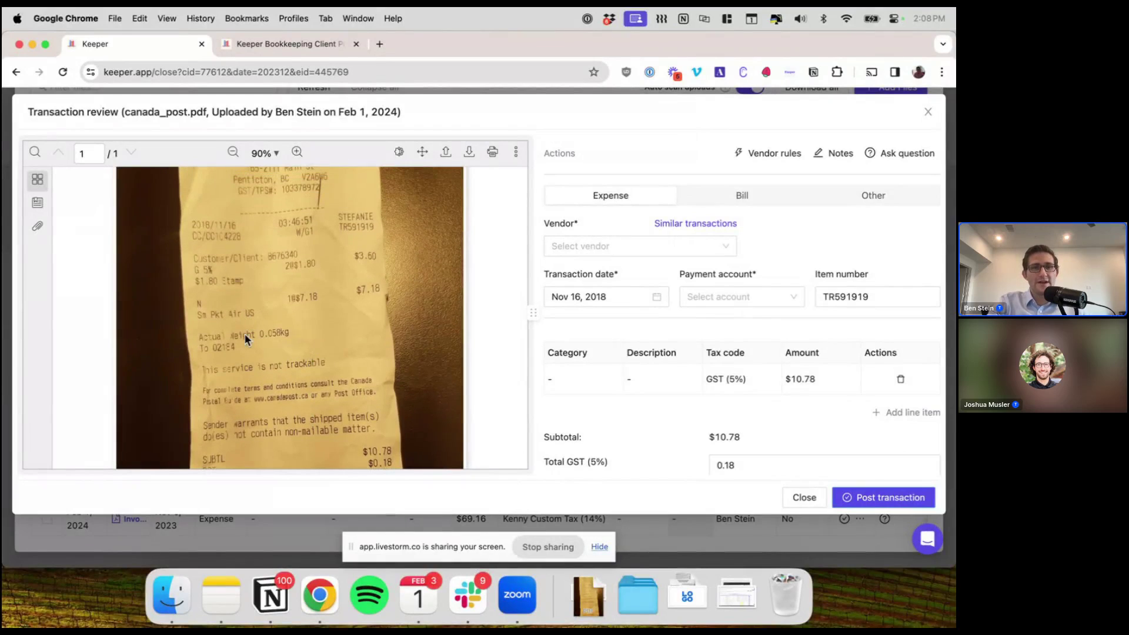
{"action": "scroll", "coordinate": [245, 334], "scroll_direction": "down", "scroll_amount": 3}
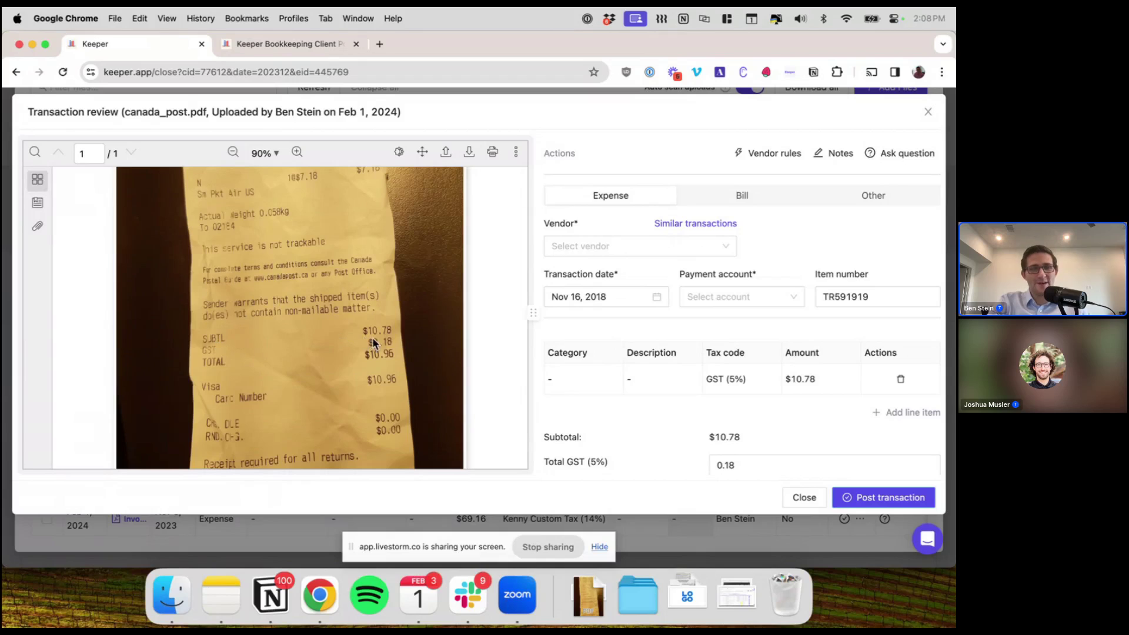
{"action": "scroll", "coordinate": [368, 343], "scroll_direction": "up", "scroll_amount": 1}
{"action": "scroll", "coordinate": [369, 347], "scroll_direction": "up", "scroll_amount": 1}
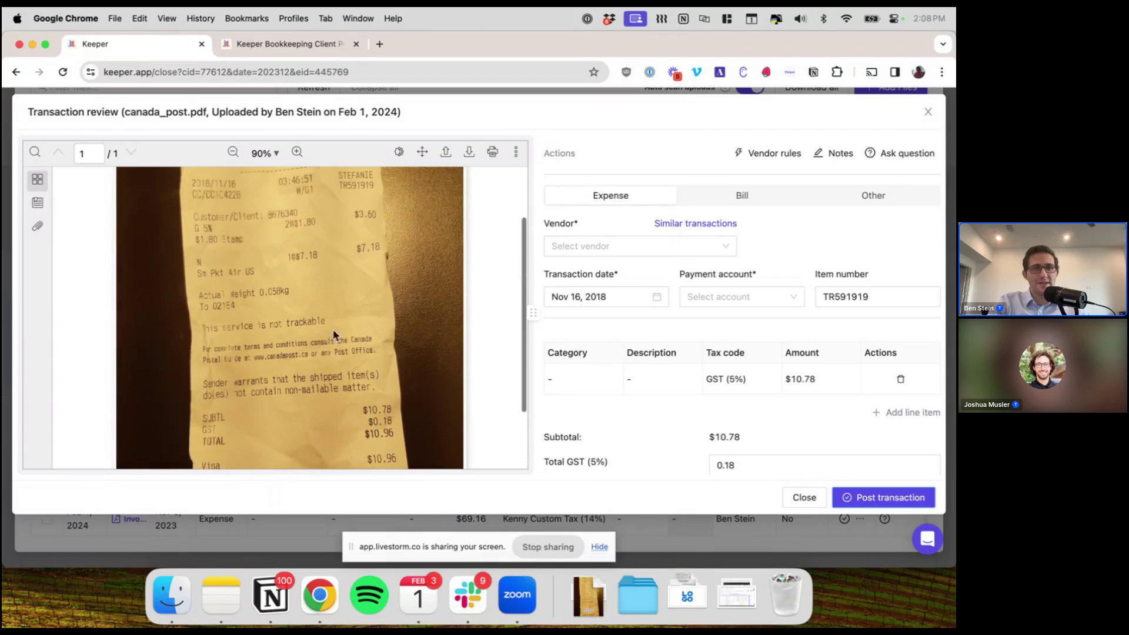
{"action": "scroll", "coordinate": [319, 318], "scroll_direction": "up", "scroll_amount": 1}
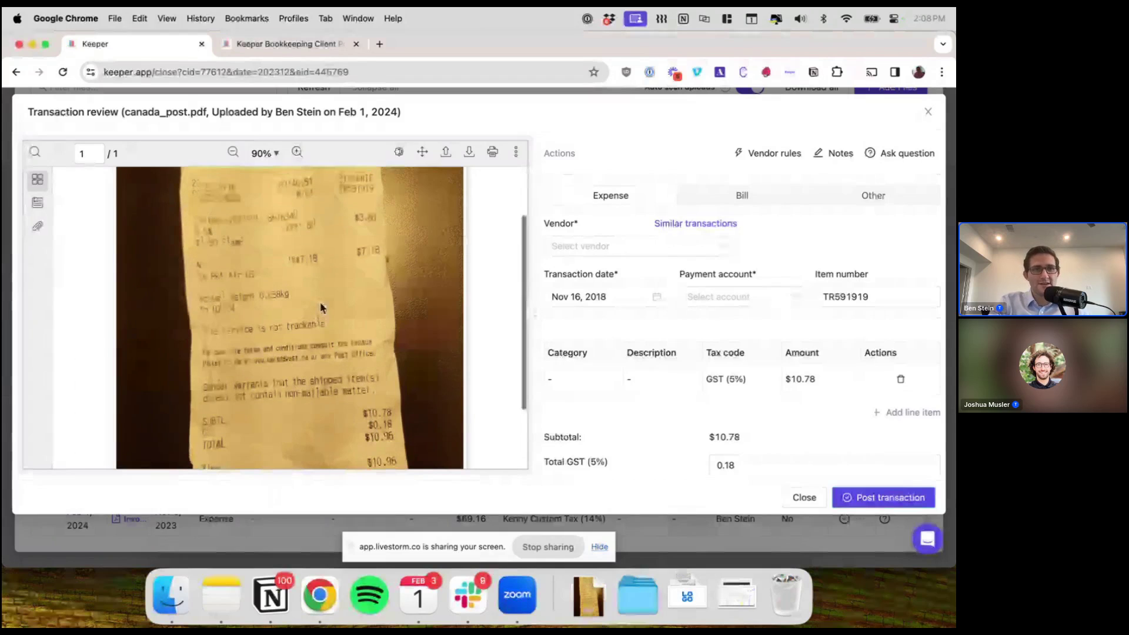
{"action": "scroll", "coordinate": [201, 250], "scroll_direction": "up", "scroll_amount": 1}
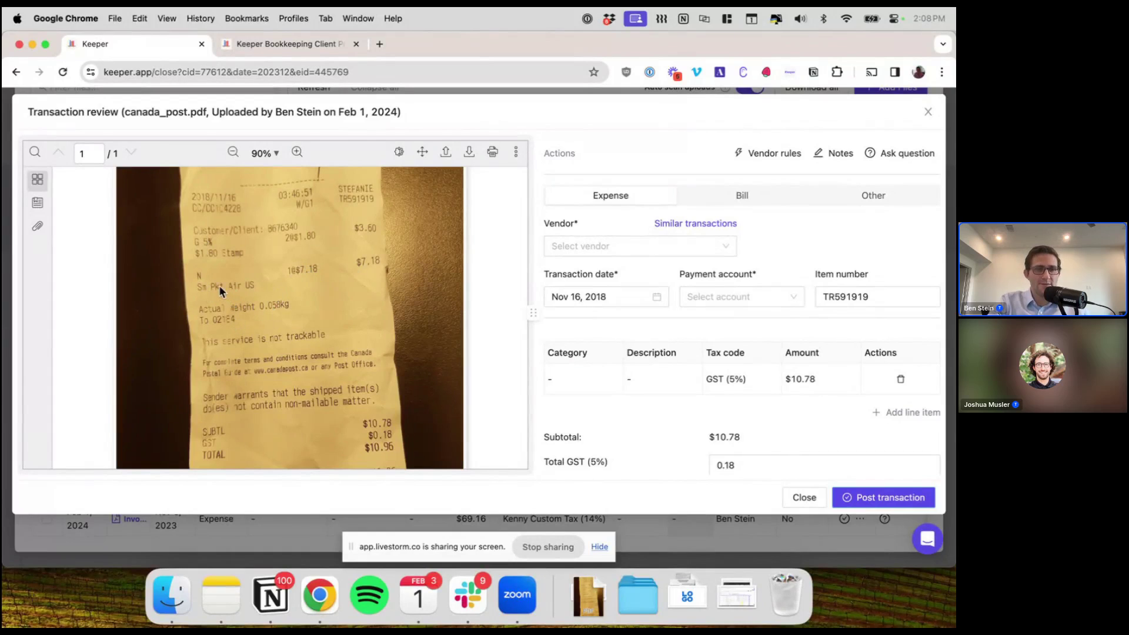
{"action": "scroll", "coordinate": [287, 291], "scroll_direction": "down", "scroll_amount": 3}
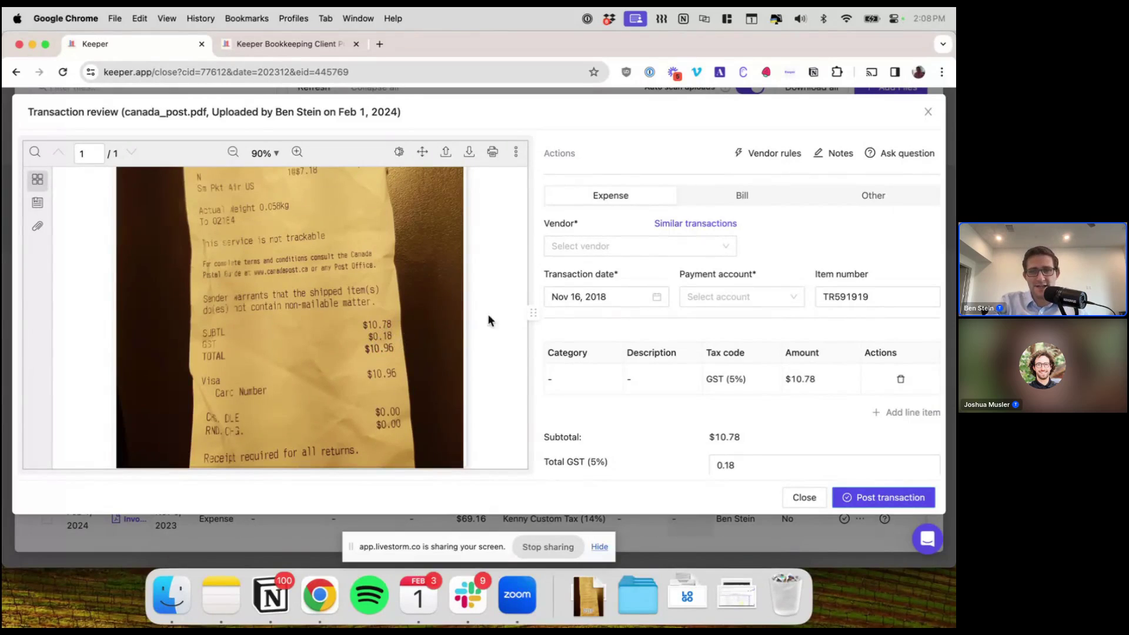
Compare the extracted subtotal and GST amount with the figures printed on the receipt.
{"action": "scroll", "coordinate": [563, 333], "scroll_direction": "down", "scroll_amount": 2}
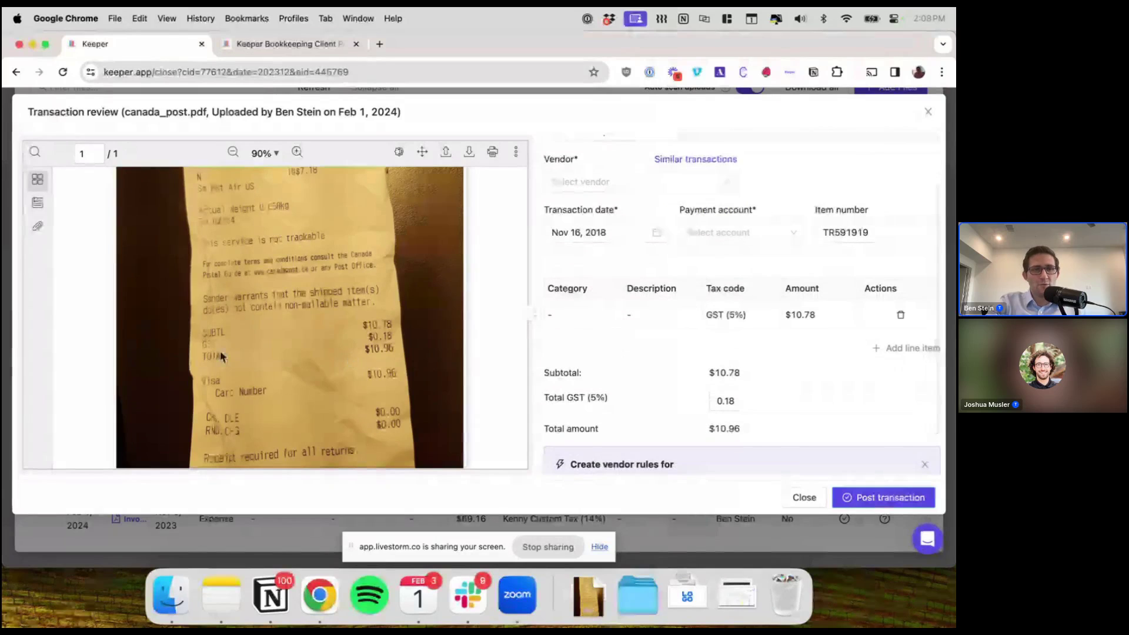
{"action": "double_click", "coordinate": [728, 373]}
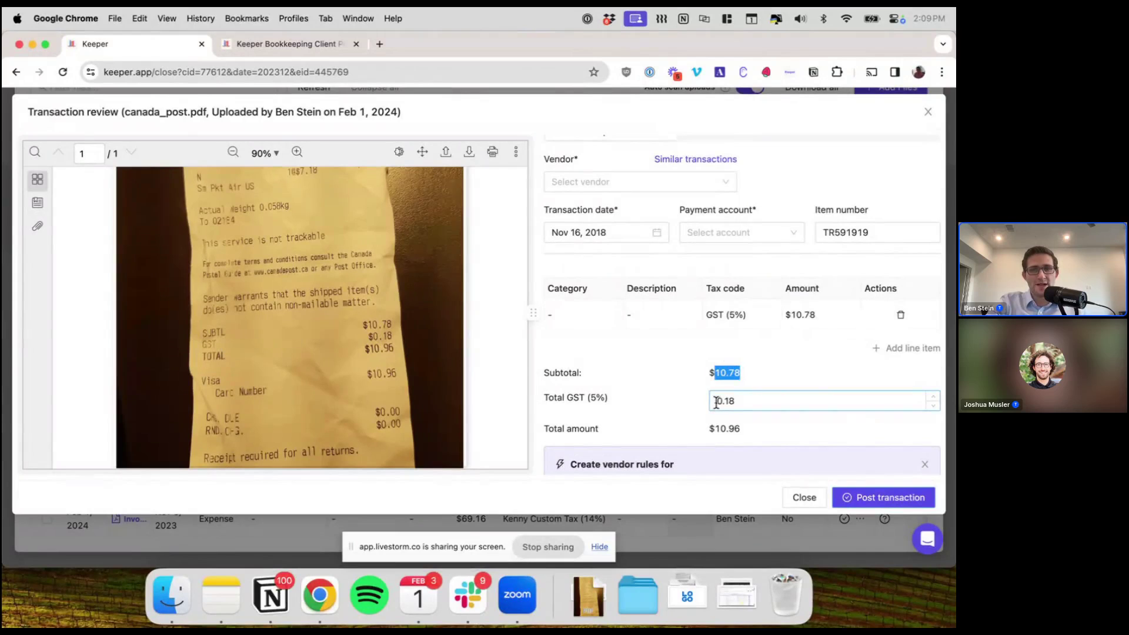
{"action": "left_click_drag", "start_coordinate": [716, 401], "coordinate": [772, 402]}
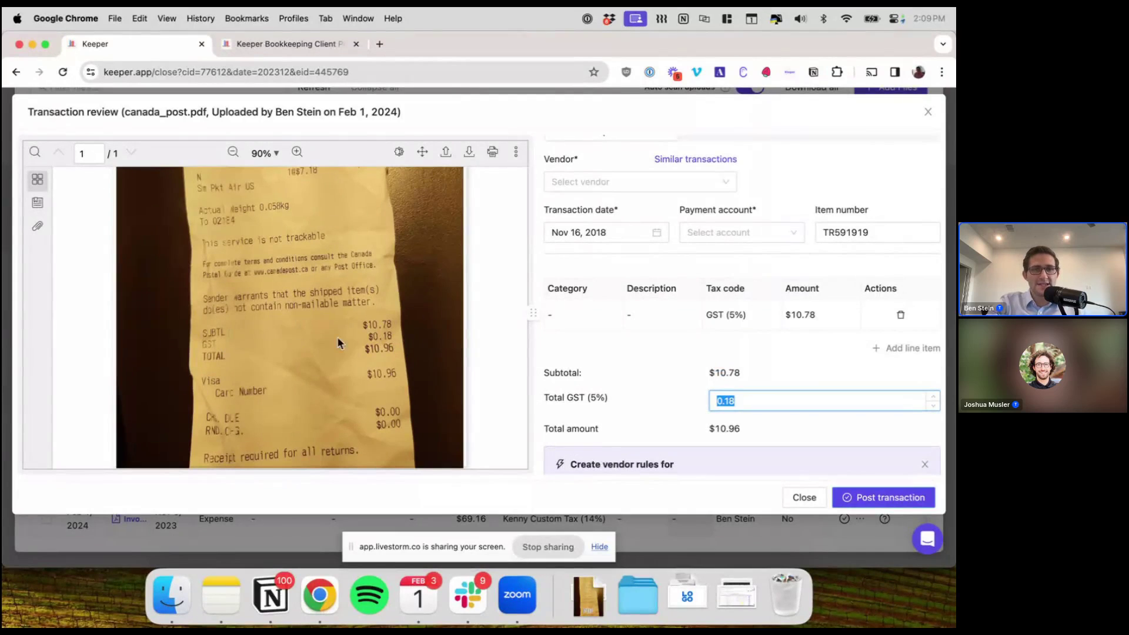
{"action": "left_click", "coordinate": [638, 385]}
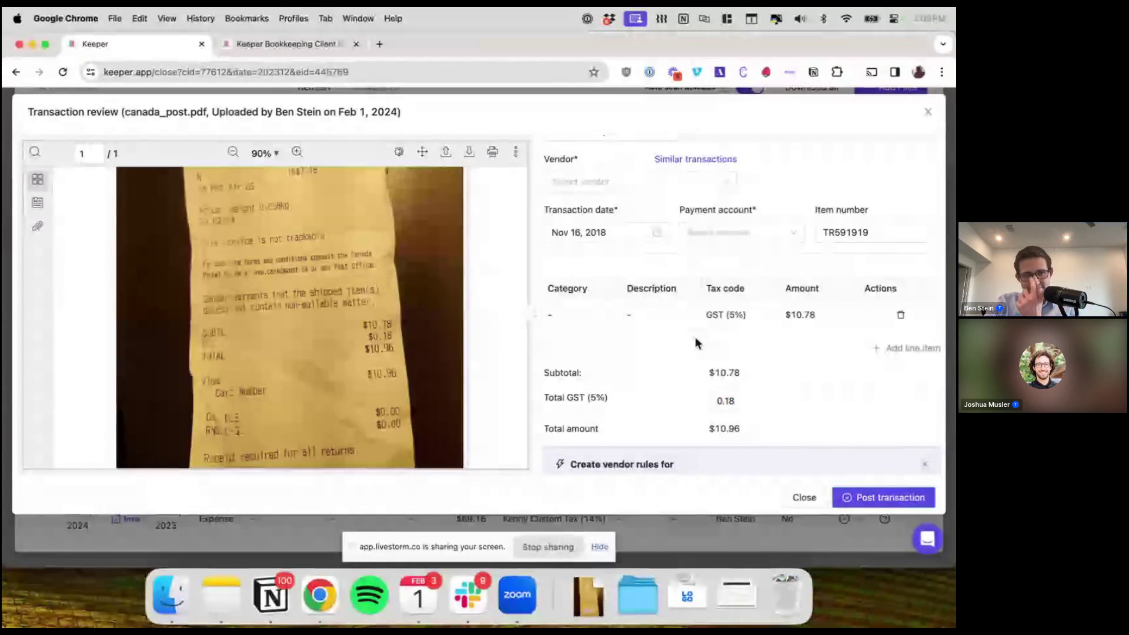
Search the vendor list for "Canada Post" and for "post", and clear the search.
{"action": "scroll", "coordinate": [412, 341], "scroll_direction": "up", "scroll_amount": 5}
{"action": "scroll", "coordinate": [572, 334], "scroll_direction": "up", "scroll_amount": 2}
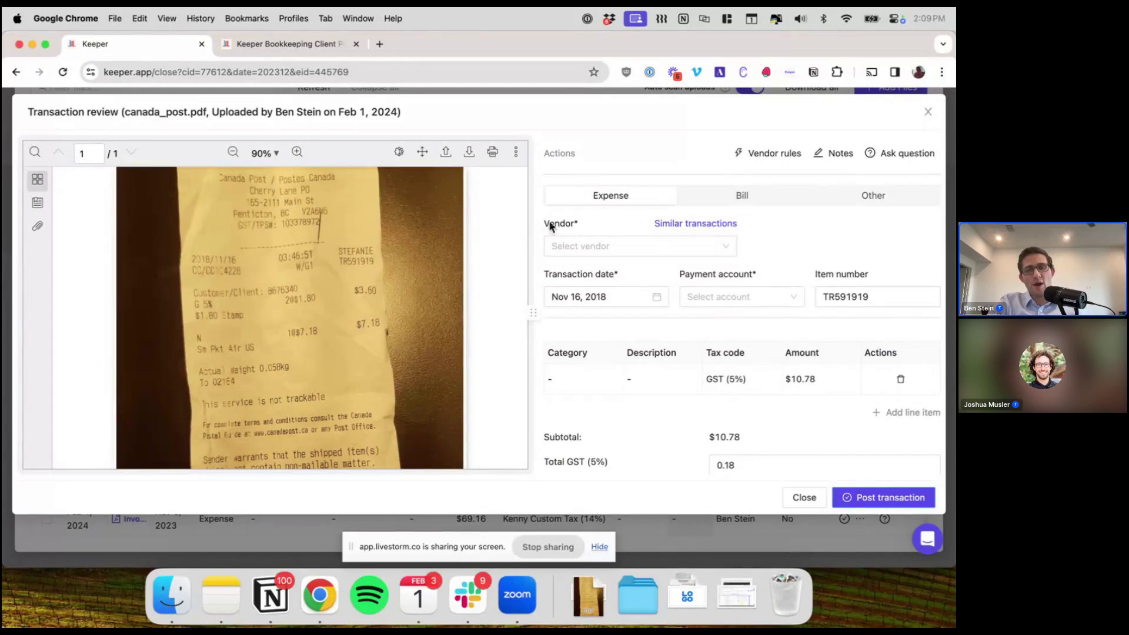
{"action": "left_click", "coordinate": [575, 244]}
{"action": "type", "text": "Canada Post"}
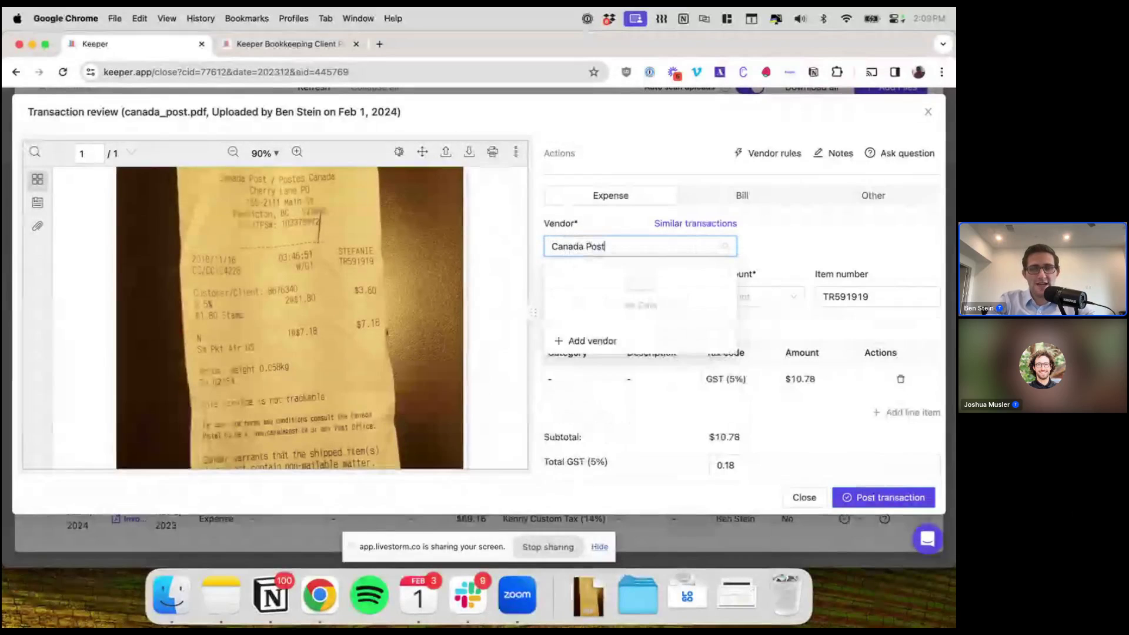
{"action": "key", "text": "super+a"}
{"action": "type", "text": "pos"}
{"action": "key", "text": "super+a"}
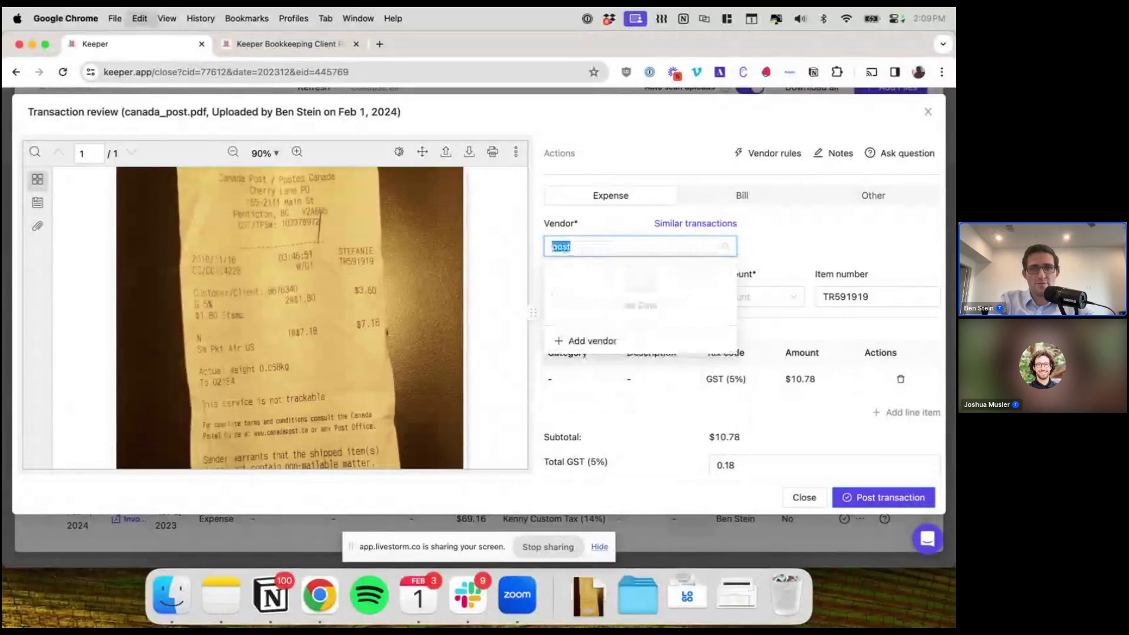
{"action": "key", "text": "BackSpace"}
{"action": "type", "text": "Ca"}
{"action": "key", "text": "BackSpace"}
{"action": "key", "text": "BackSpace"}
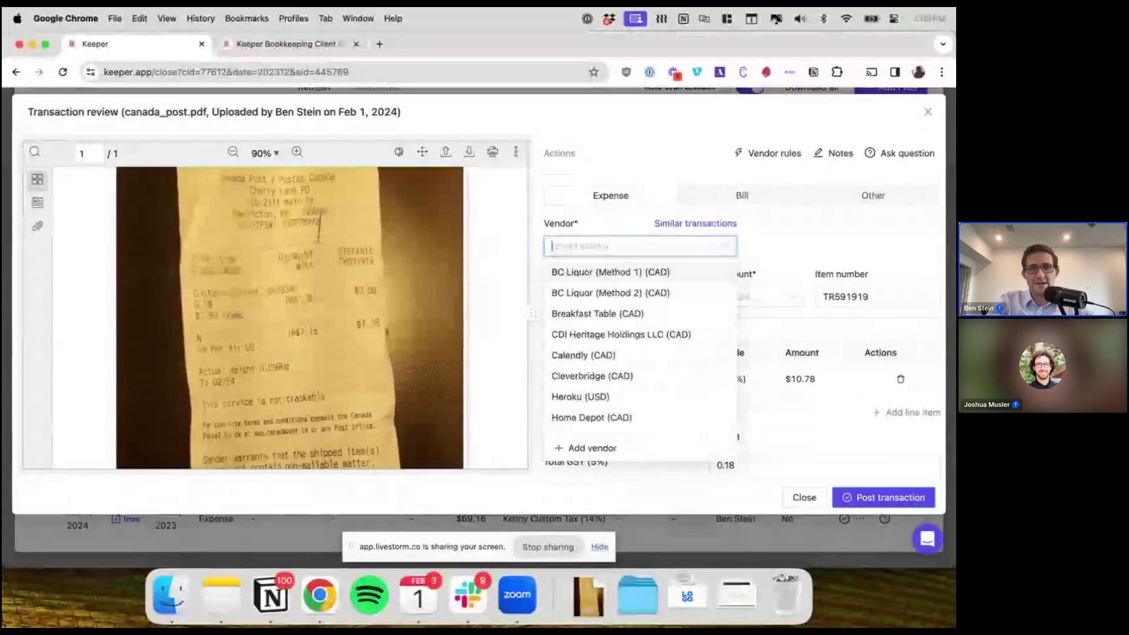
Start adding a new vendor and shorten the prefilled vendor name to "Canada Post".
{"action": "left_click", "coordinate": [579, 450]}
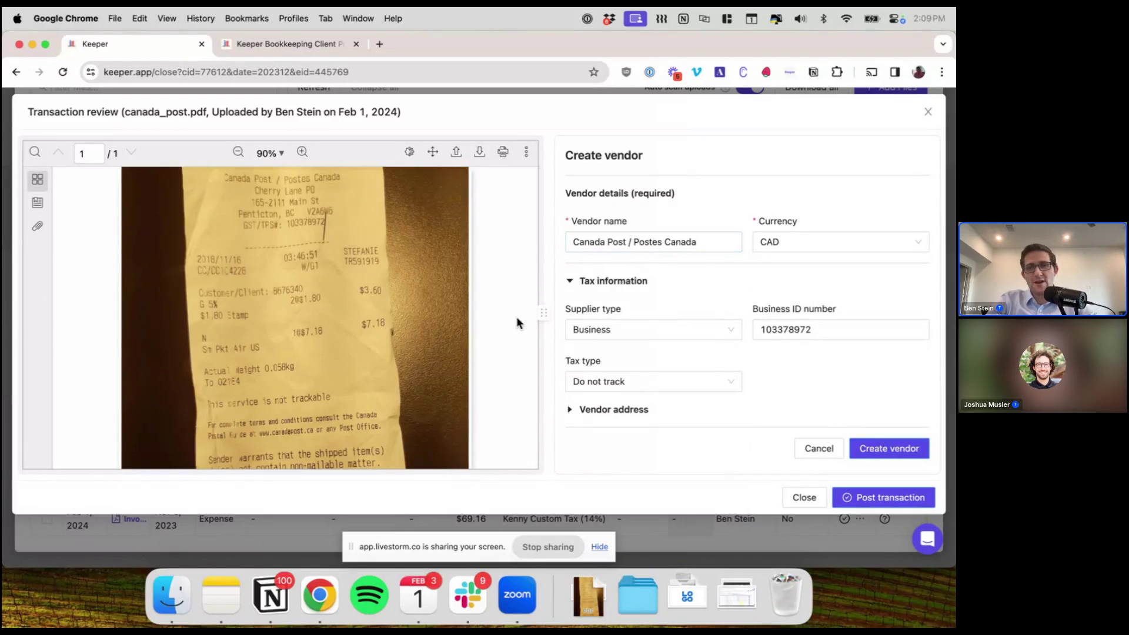
{"action": "left_click_drag", "start_coordinate": [575, 241], "coordinate": [730, 243]}
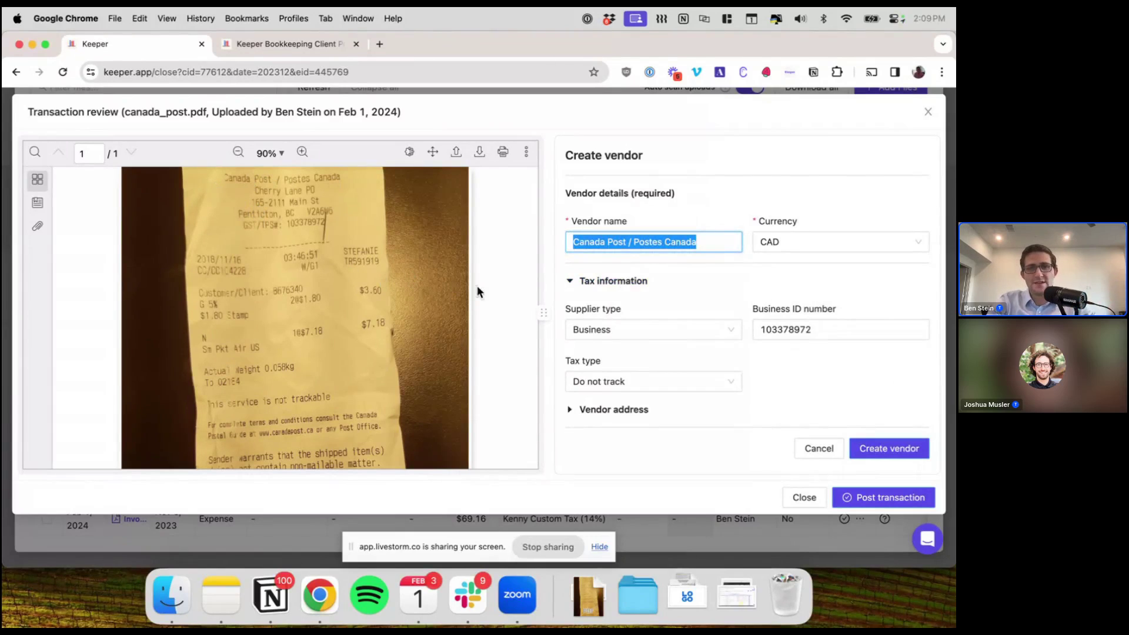
{"action": "left_click_drag", "start_coordinate": [634, 242], "coordinate": [692, 242]}
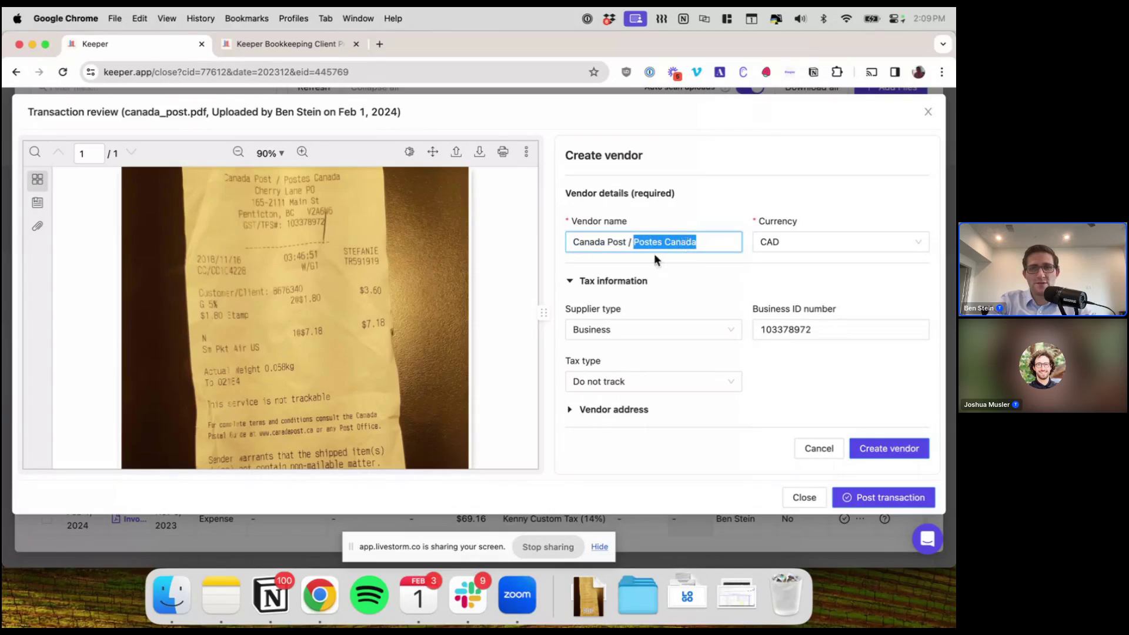
{"action": "key", "text": "BackSpace"}
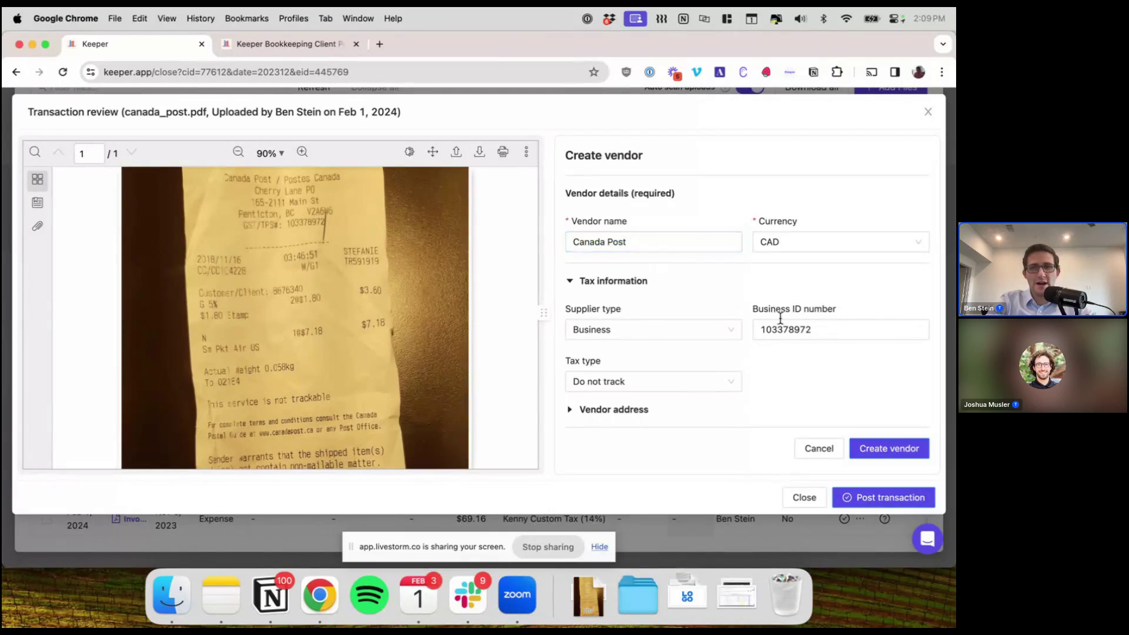
Enlarge the receipt image to 130% and check the vendor's business ID number against the GST number on the receipt.
{"action": "left_click", "coordinate": [762, 308]}
{"action": "left_click_drag", "start_coordinate": [763, 308], "coordinate": [869, 308]}
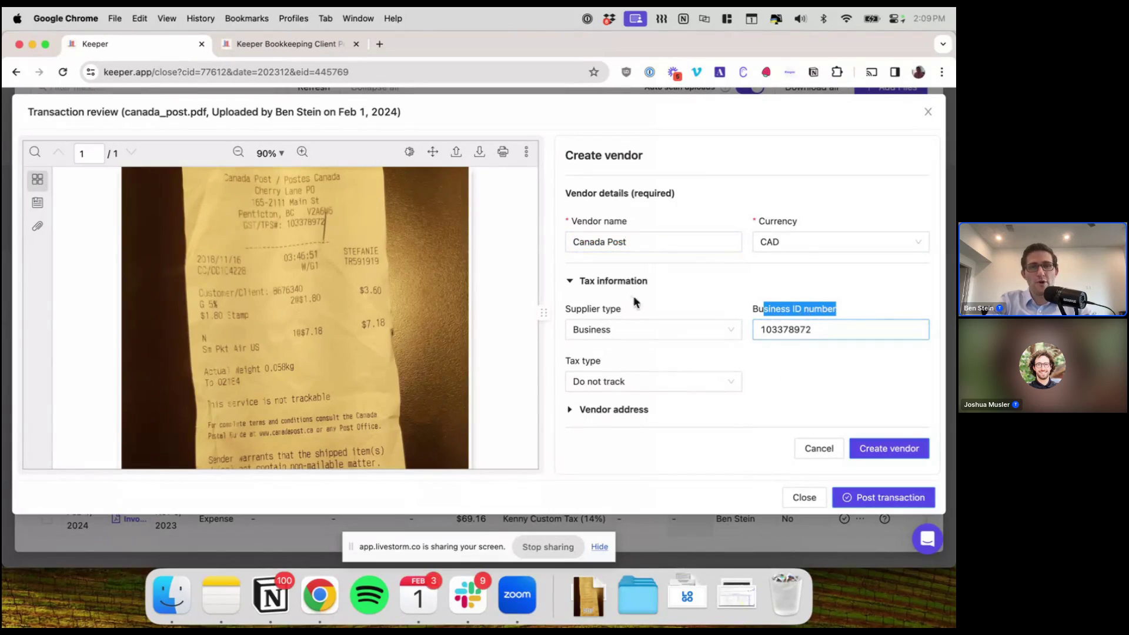
{"action": "left_click", "coordinate": [188, 246]}
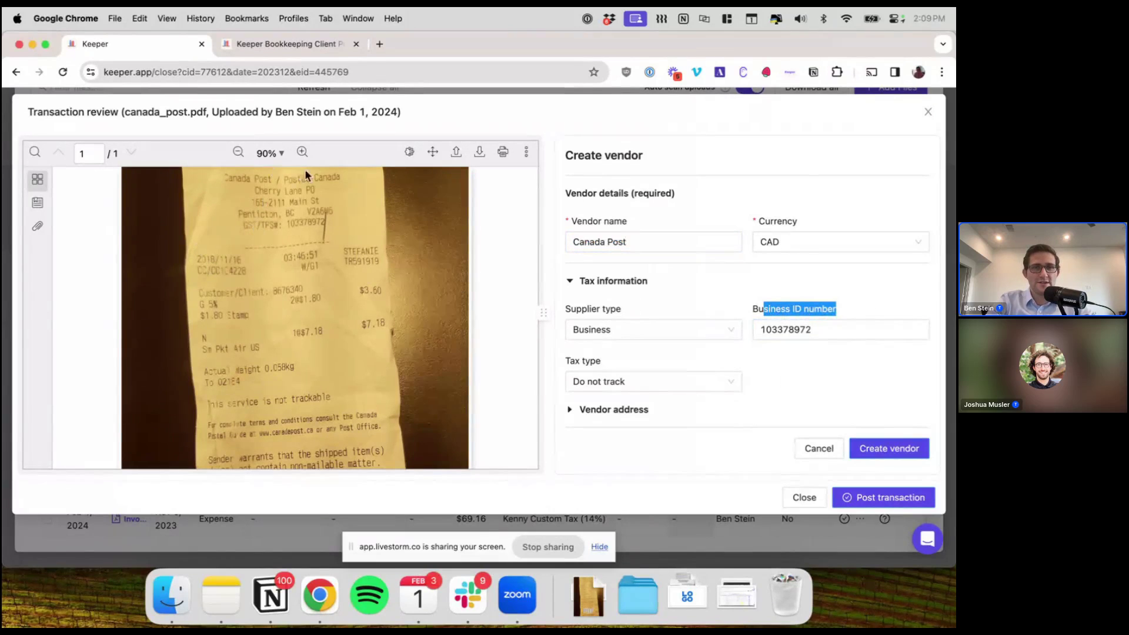
{"action": "left_click", "coordinate": [303, 151]}
{"action": "left_click", "coordinate": [302, 152]}
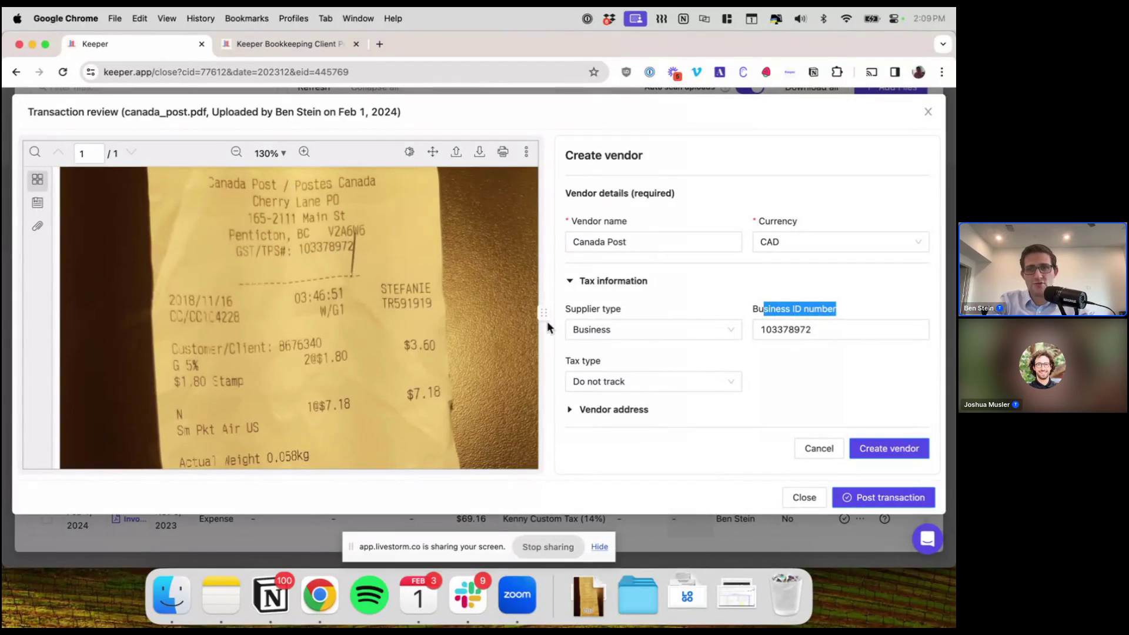
{"action": "left_click", "coordinate": [778, 330]}
{"action": "double_click", "coordinate": [778, 331]}
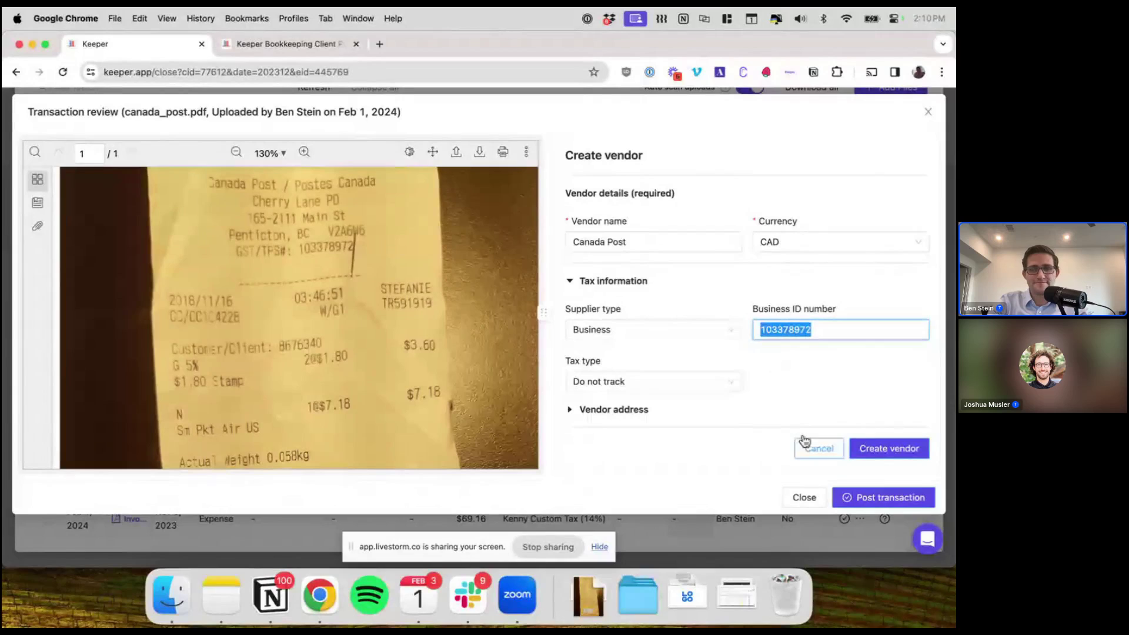
Look through the tax type options, keep "Do not track", and create the Canada Post vendor.
{"action": "left_click", "coordinate": [657, 386]}
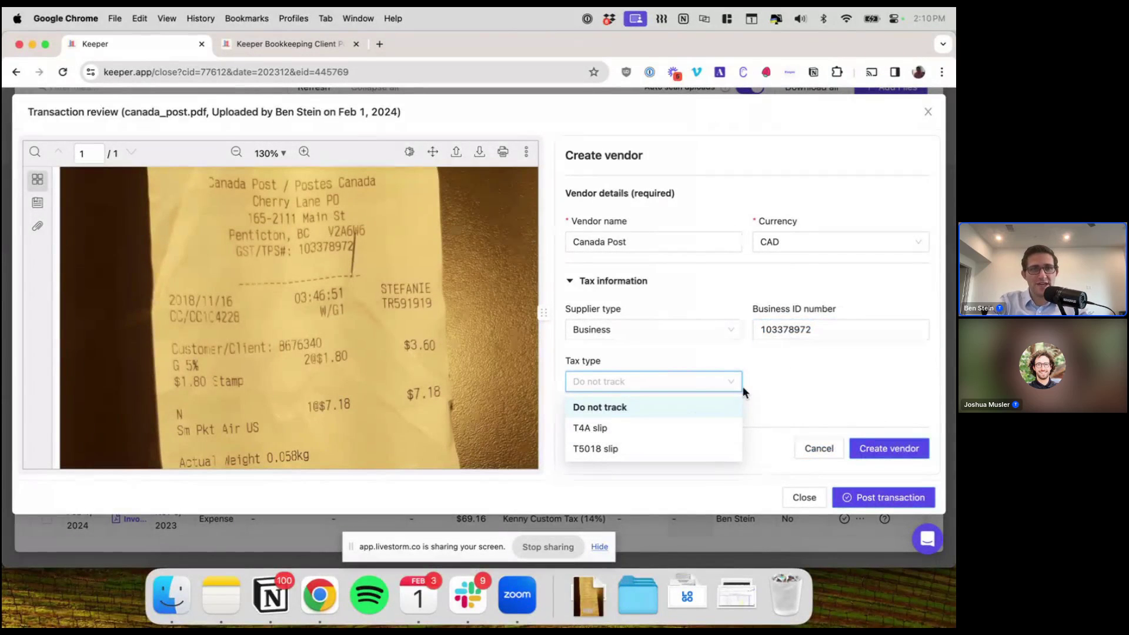
{"action": "left_click", "coordinate": [788, 368]}
{"action": "left_click", "coordinate": [904, 450]}
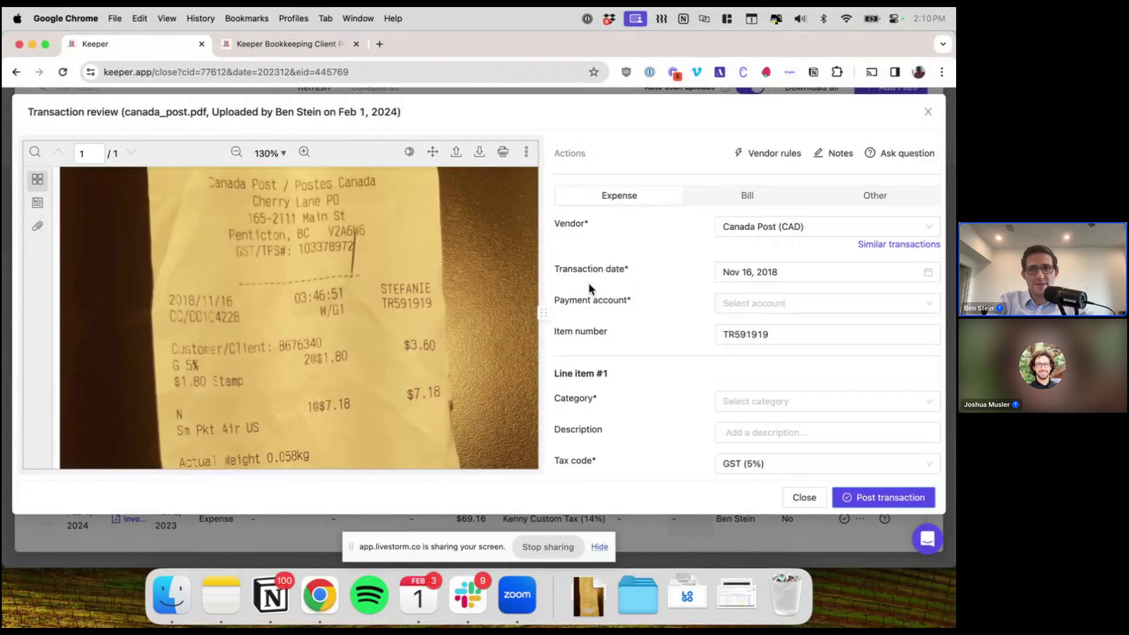
Reduce the receipt image to 100% and give the transaction form more width beside it.
{"action": "left_click_drag", "start_coordinate": [542, 314], "coordinate": [551, 314]}
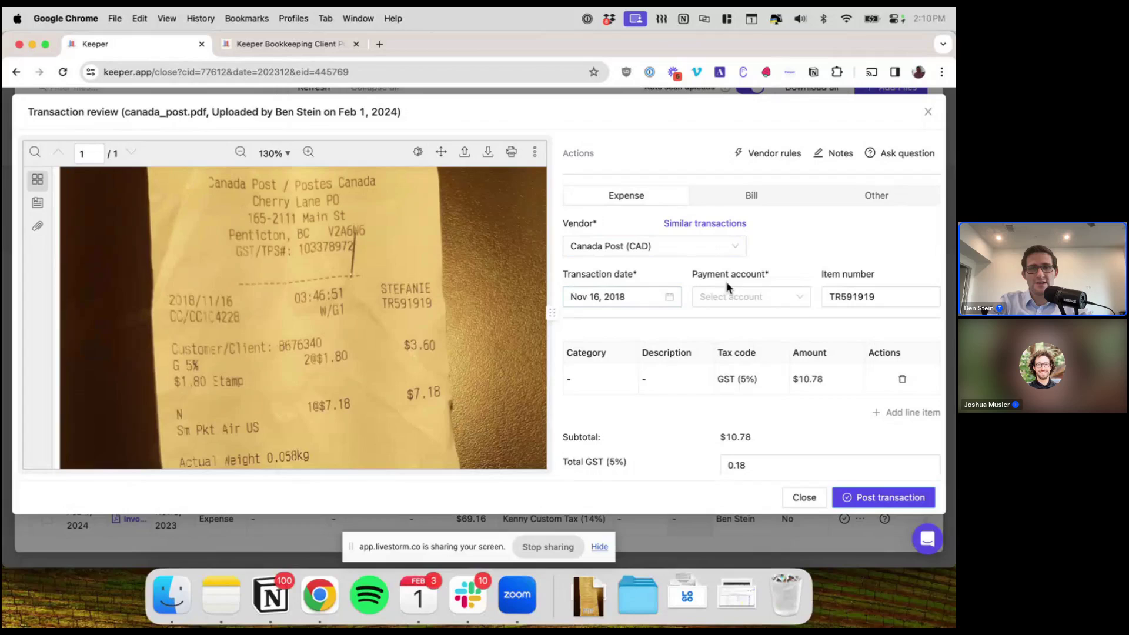
{"action": "scroll", "coordinate": [246, 370], "scroll_direction": "down", "scroll_amount": 3}
{"action": "scroll", "coordinate": [246, 371], "scroll_direction": "up", "scroll_amount": 3}
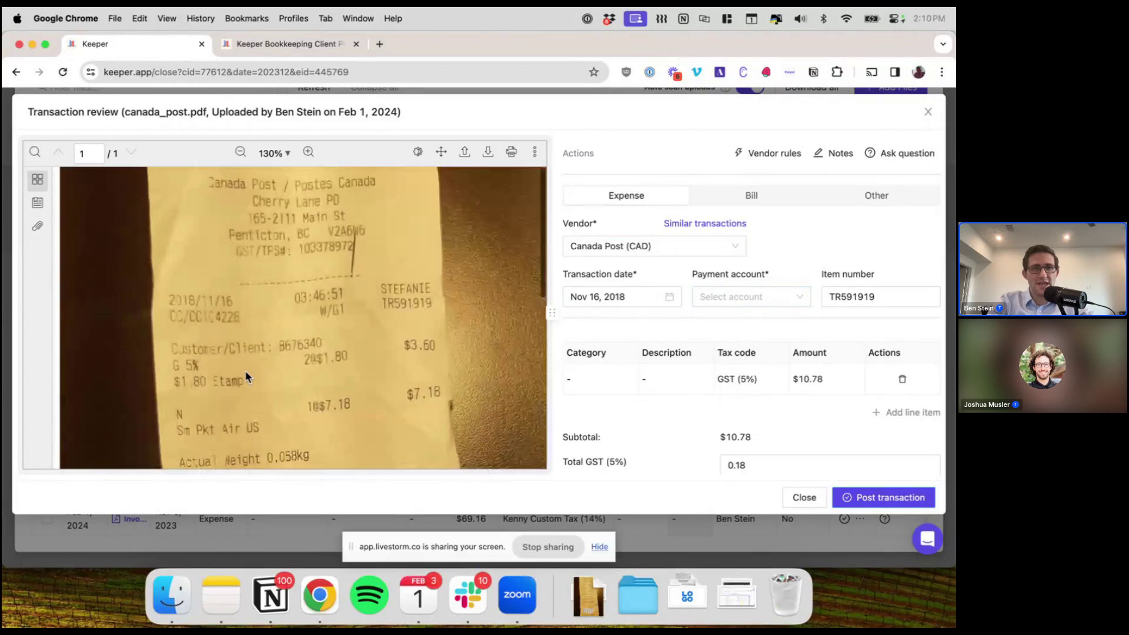
{"action": "left_click", "coordinate": [241, 151]}
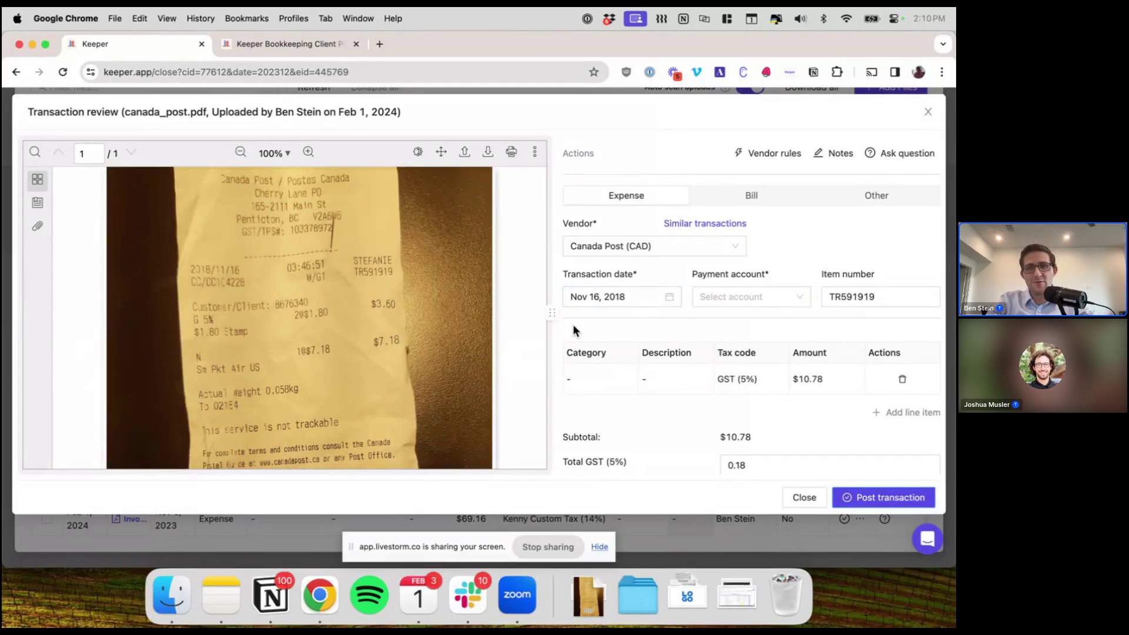
{"action": "left_click_drag", "start_coordinate": [552, 312], "coordinate": [521, 313]}
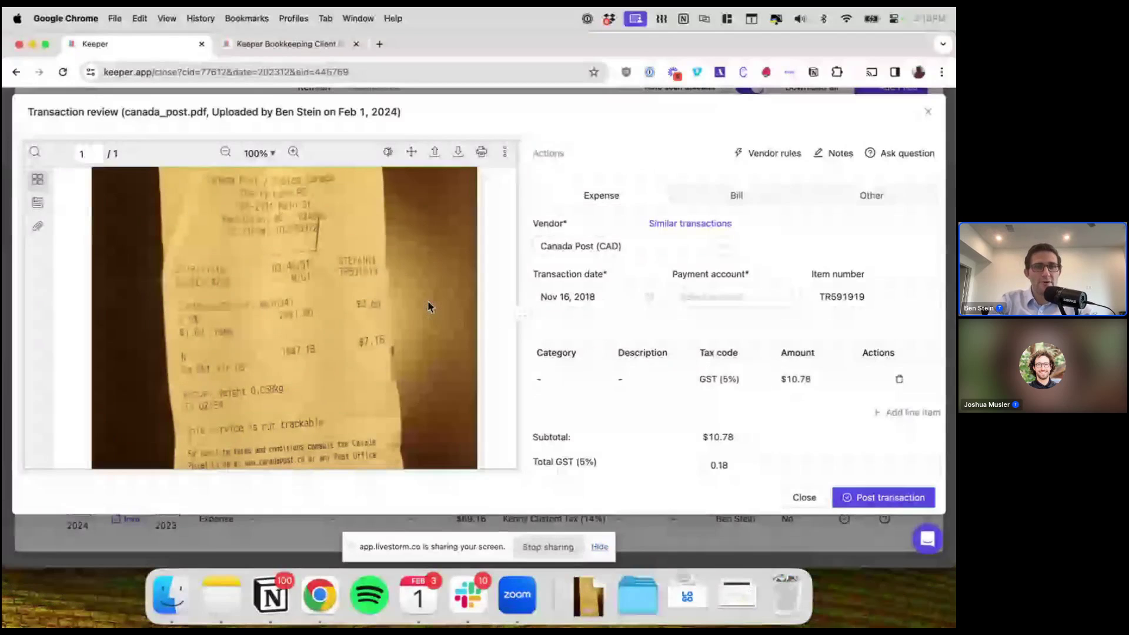
Set the line item's category to "Shipping and delivery expense".
{"action": "left_click", "coordinate": [566, 379]}
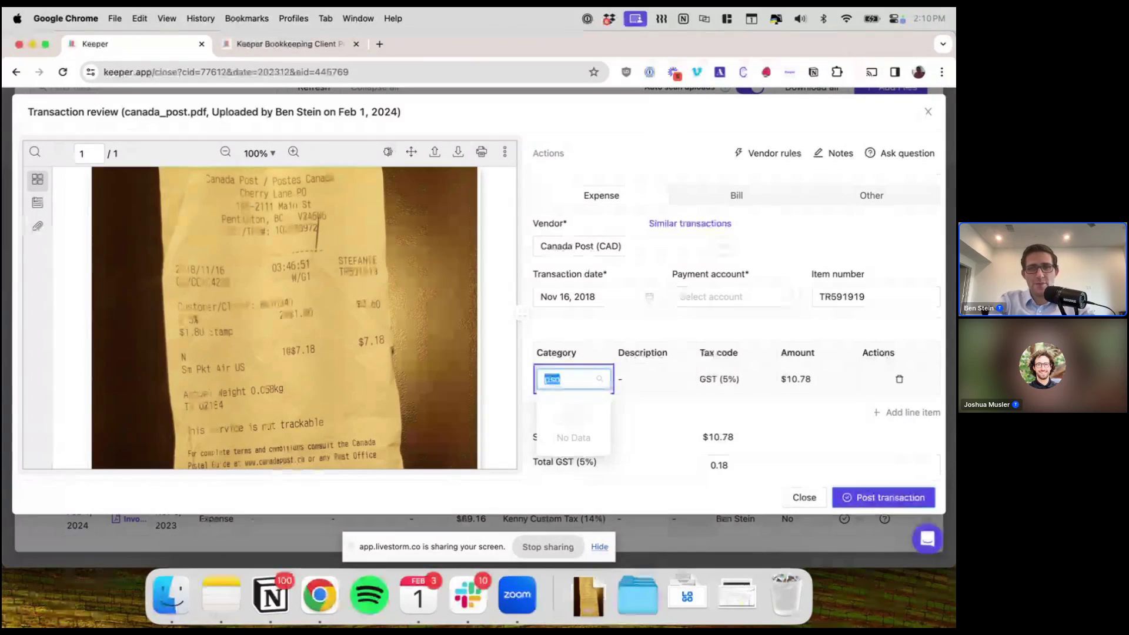
{"action": "type", "text": "shipping"}
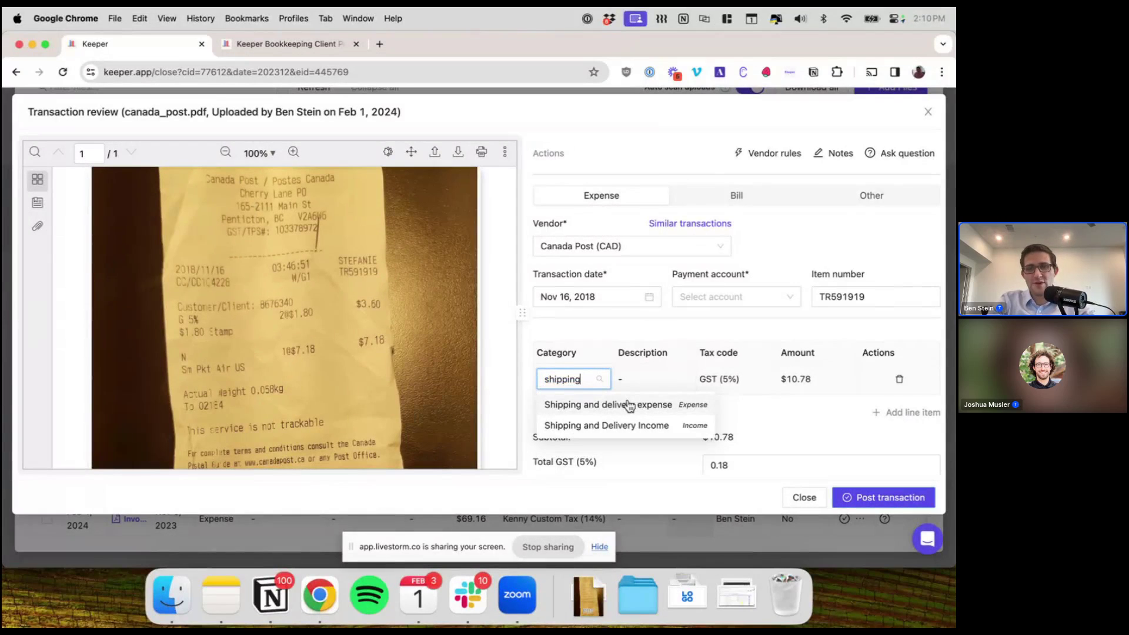
{"action": "left_click", "coordinate": [625, 405]}
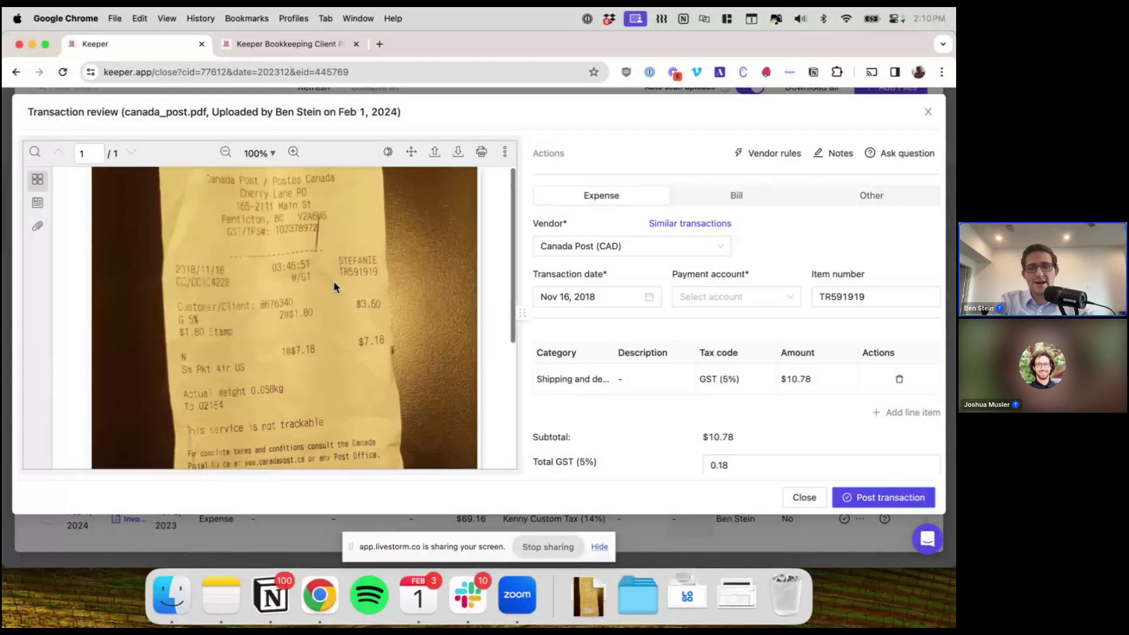
Set the payment account of the expense to the "Chequing" bank account.
{"action": "left_click_drag", "start_coordinate": [680, 275], "coordinate": [750, 276]}
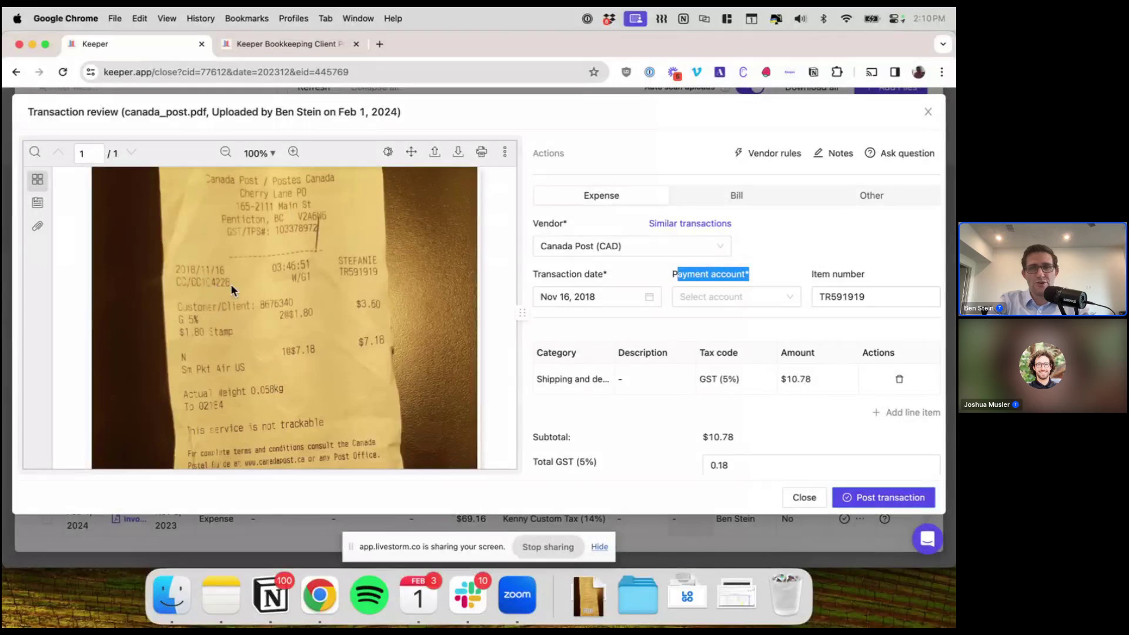
{"action": "left_click", "coordinate": [712, 296]}
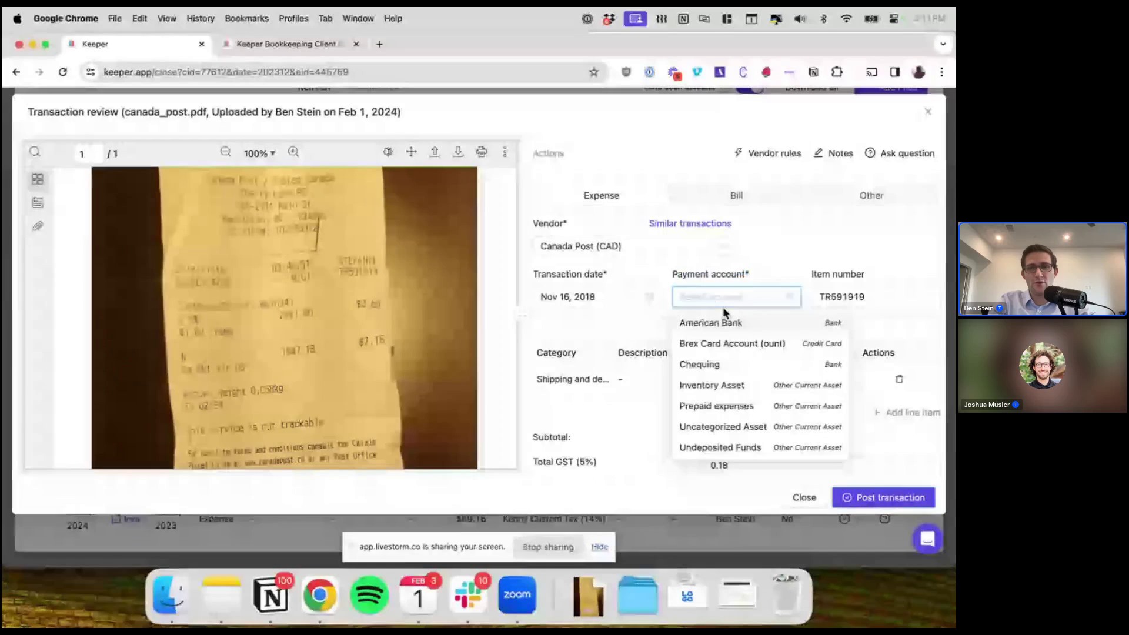
{"action": "left_click", "coordinate": [701, 365]}
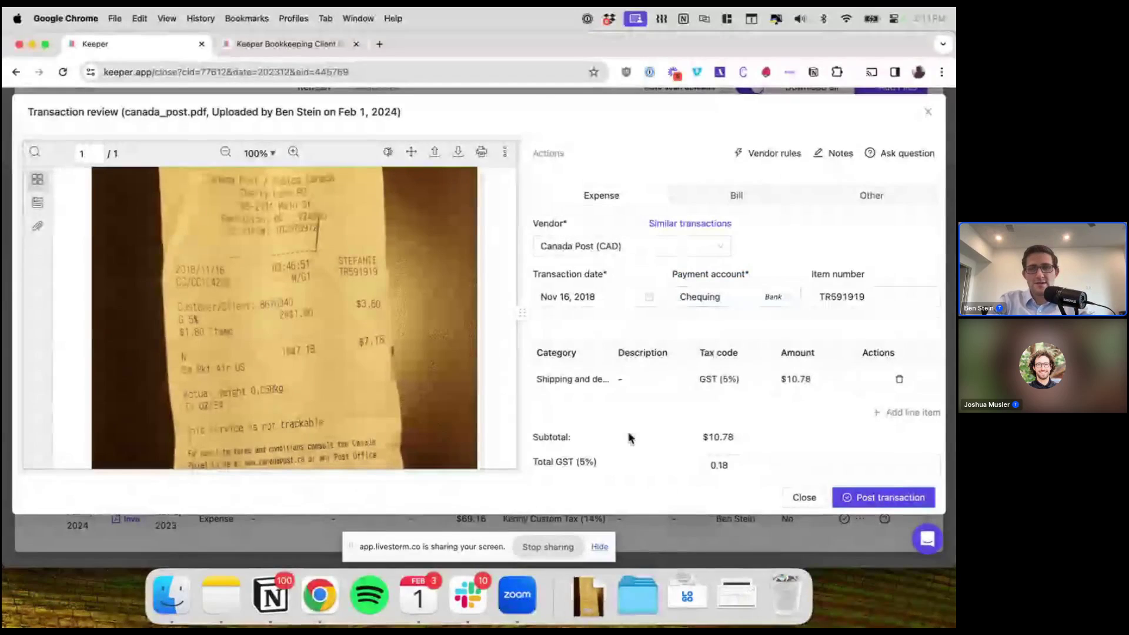
Enter "post office charges" as the line item's description and save it.
{"action": "scroll", "coordinate": [635, 428], "scroll_direction": "down", "scroll_amount": 1}
{"action": "left_click", "coordinate": [621, 360]}
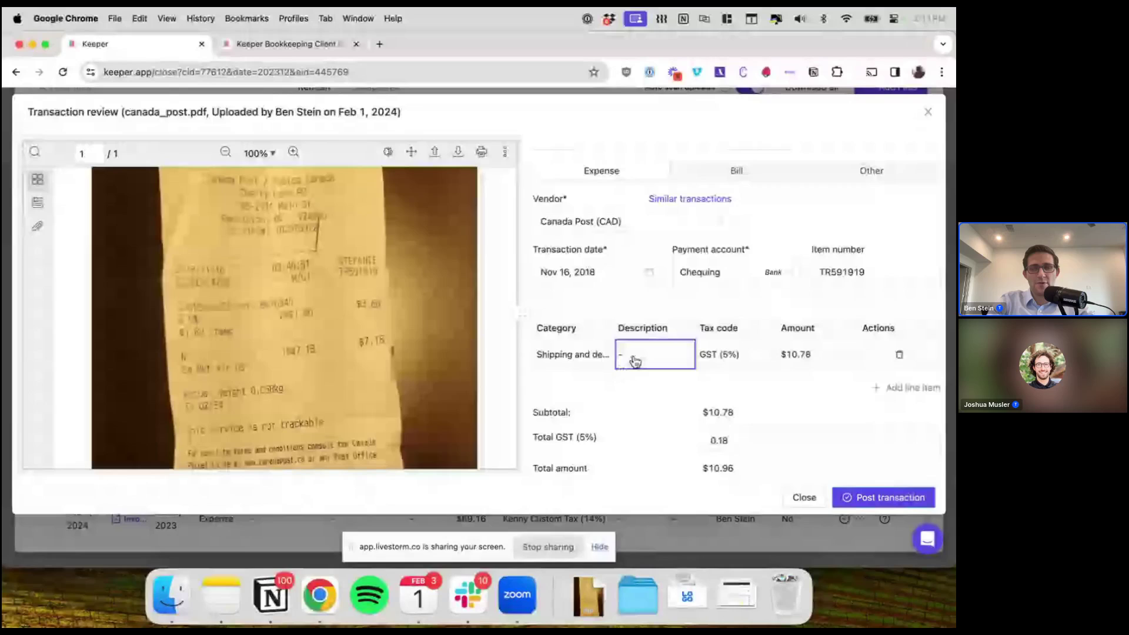
{"action": "left_click", "coordinate": [631, 359]}
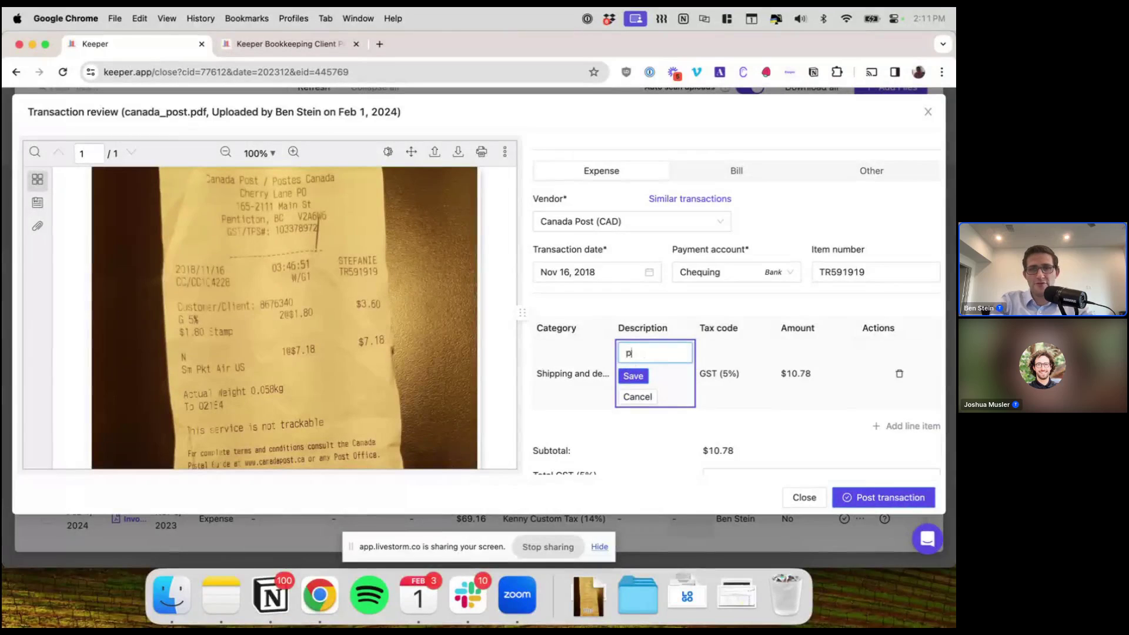
{"action": "type", "text": "post office "}
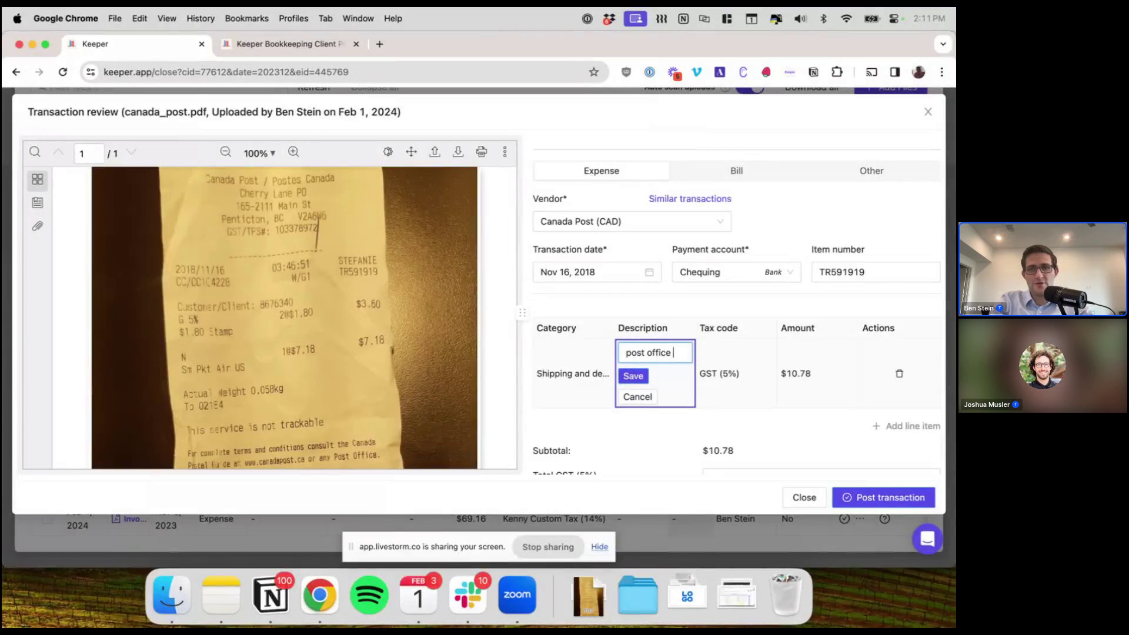
{"action": "type", "text": "charges"}
{"action": "left_click", "coordinate": [634, 391]}
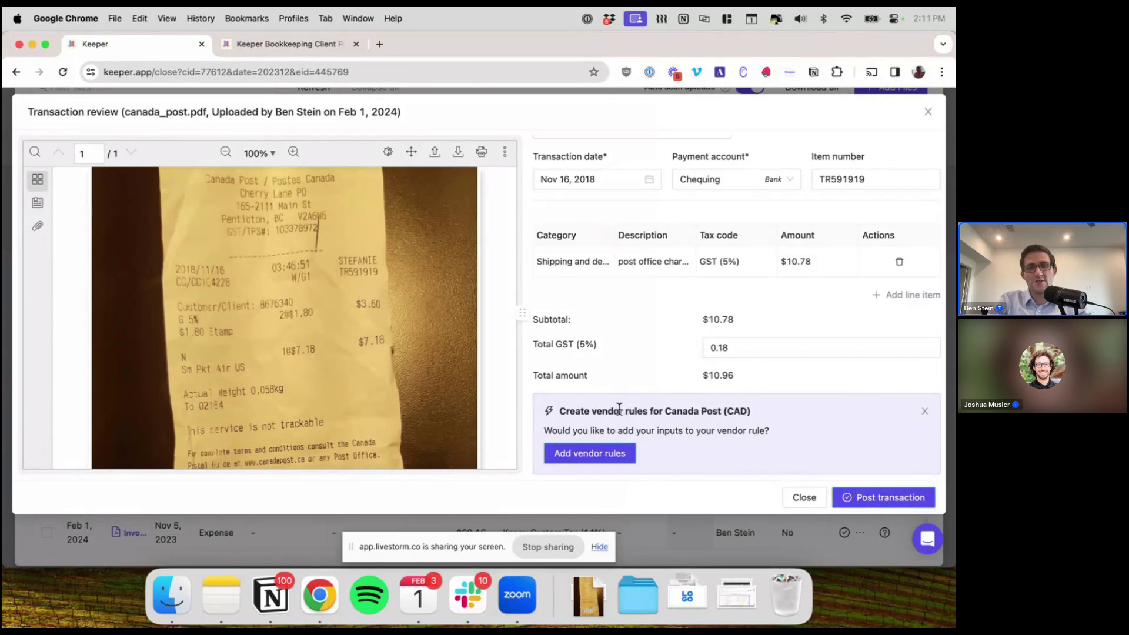
Start a vendor rule for Canada Post (CAD) that applies when the scanned vendor name contains "Canada Post".
{"action": "left_click_drag", "start_coordinate": [575, 411], "coordinate": [759, 412]}
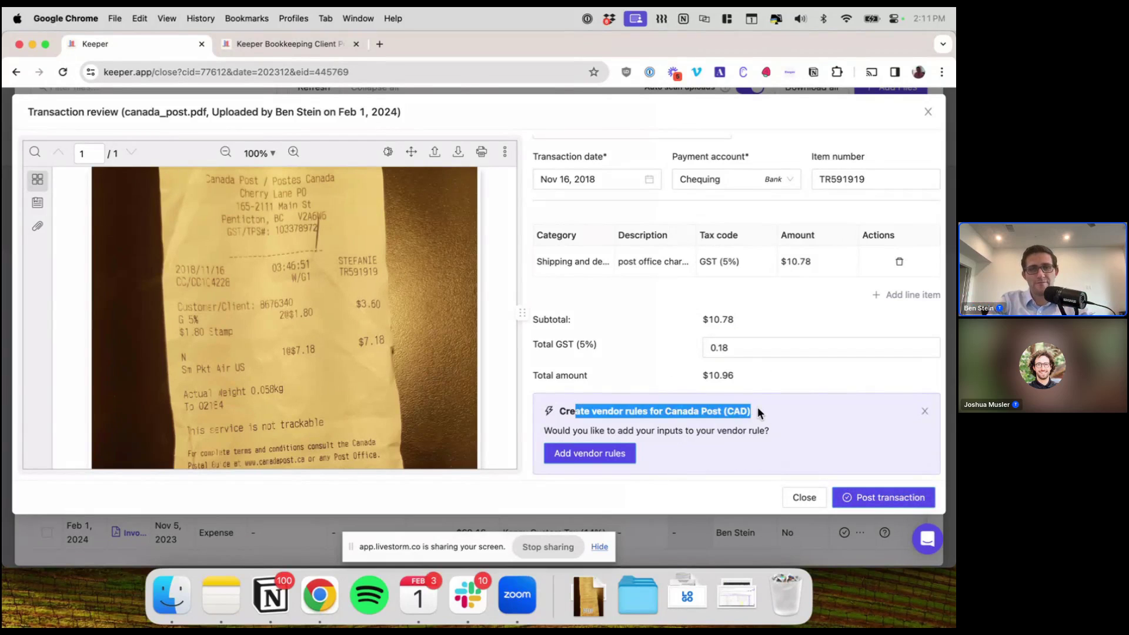
{"action": "left_click", "coordinate": [606, 454]}
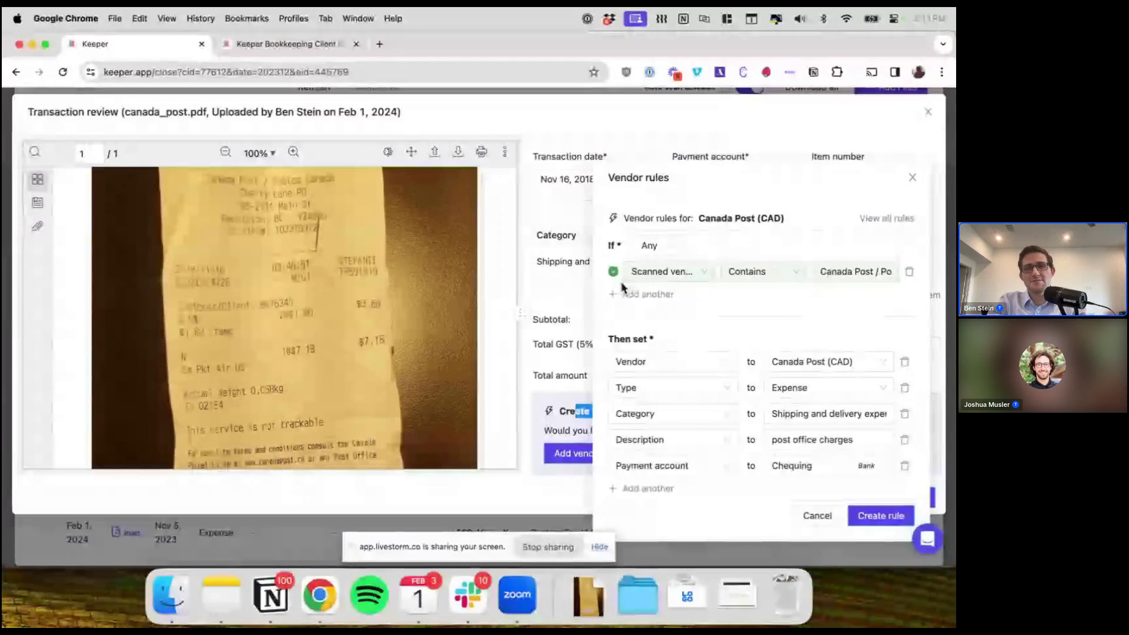
{"action": "left_click", "coordinate": [658, 273]}
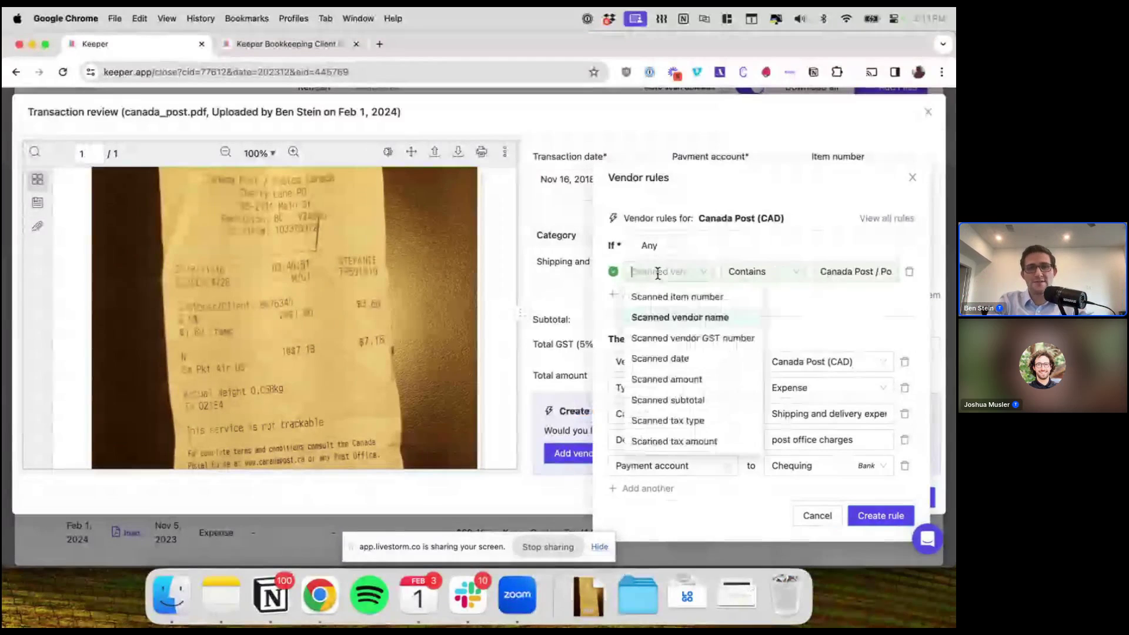
{"action": "left_click", "coordinate": [699, 320]}
{"action": "mouse_move", "coordinate": [824, 272]}
{"action": "left_mouse_down"}
{"action": "mouse_move", "coordinate": [903, 271]}
{"action": "mouse_move", "coordinate": [838, 271]}
{"action": "left_mouse_up"}
{"action": "key", "text": "BackSpace"}
{"action": "key", "text": "BackSpace"}
{"action": "key", "text": "BackSpace"}
{"action": "key", "text": "BackSpace"}
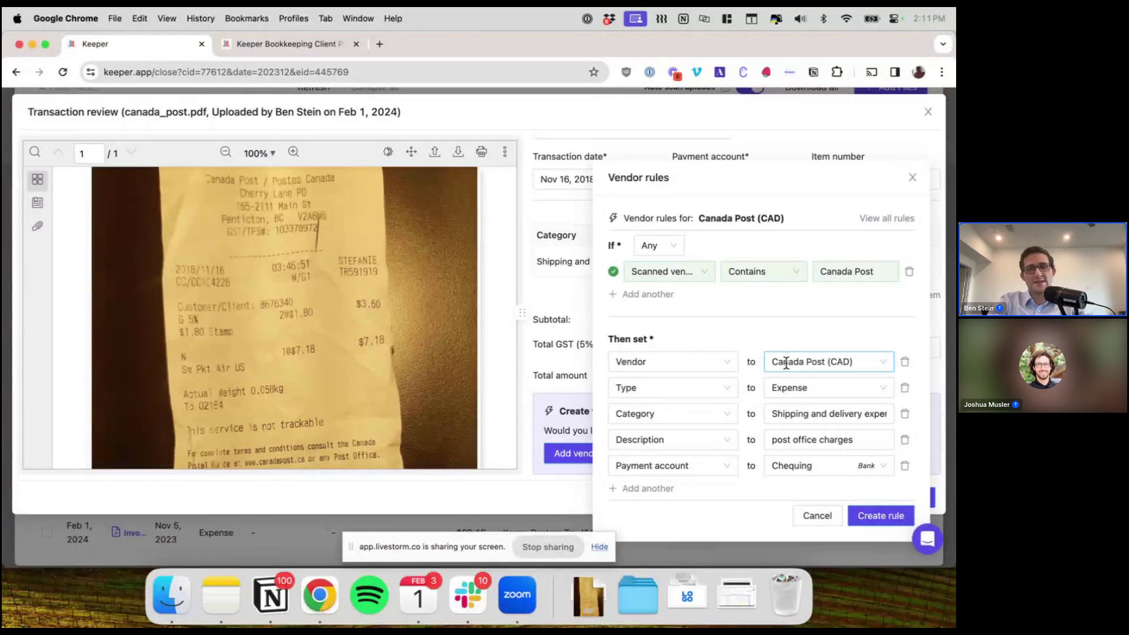
Create the Canada Post vendor rule with its prefilled expense values and post the receipt's transaction.
{"action": "left_click", "coordinate": [819, 415]}
{"action": "left_click", "coordinate": [819, 414]}
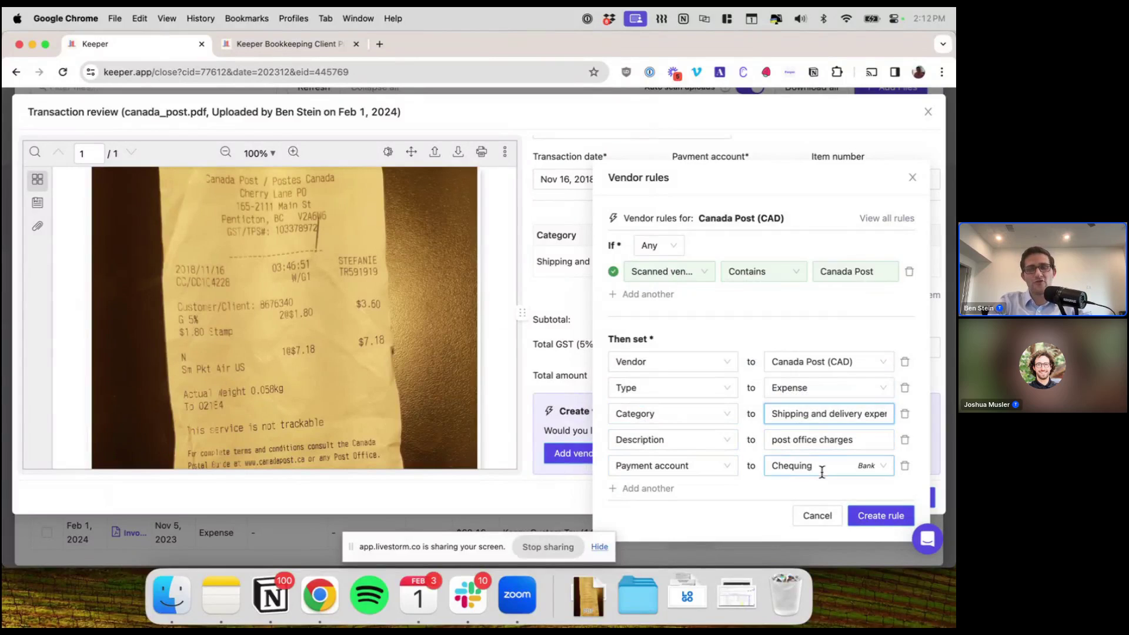
{"action": "left_click", "coordinate": [881, 516]}
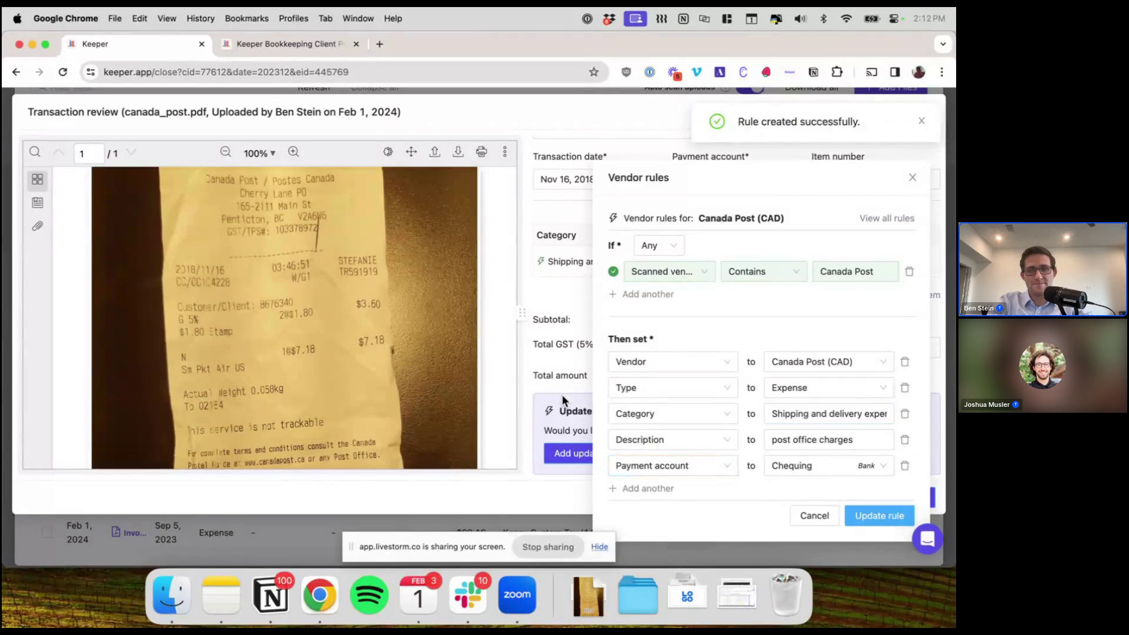
{"action": "left_click", "coordinate": [889, 500]}
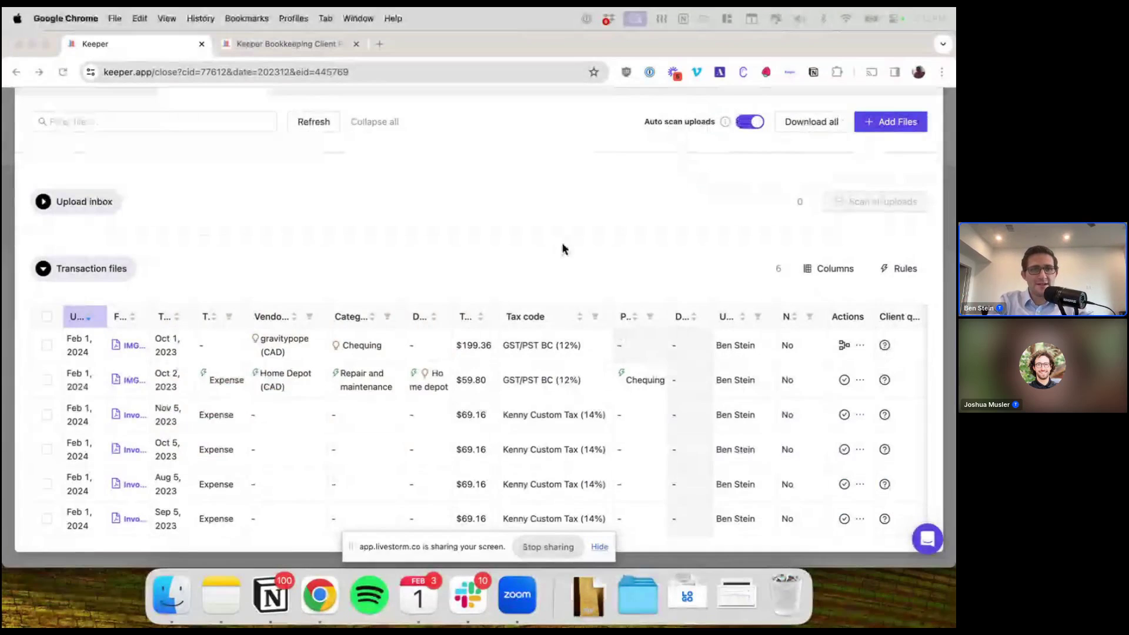
Examine the suggested vendor and category of the gravitypope receipt in the transaction files and in its review form.
{"action": "left_click", "coordinate": [170, 345]}
{"action": "left_click", "coordinate": [272, 348]}
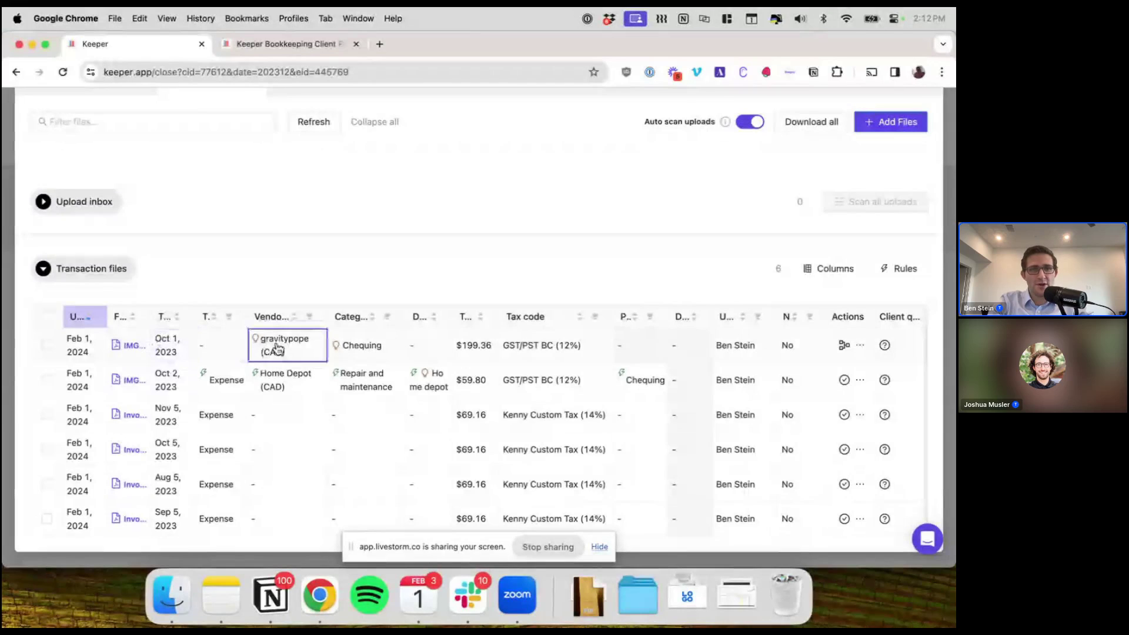
{"action": "left_click", "coordinate": [174, 345]}
{"action": "left_click", "coordinate": [273, 347]}
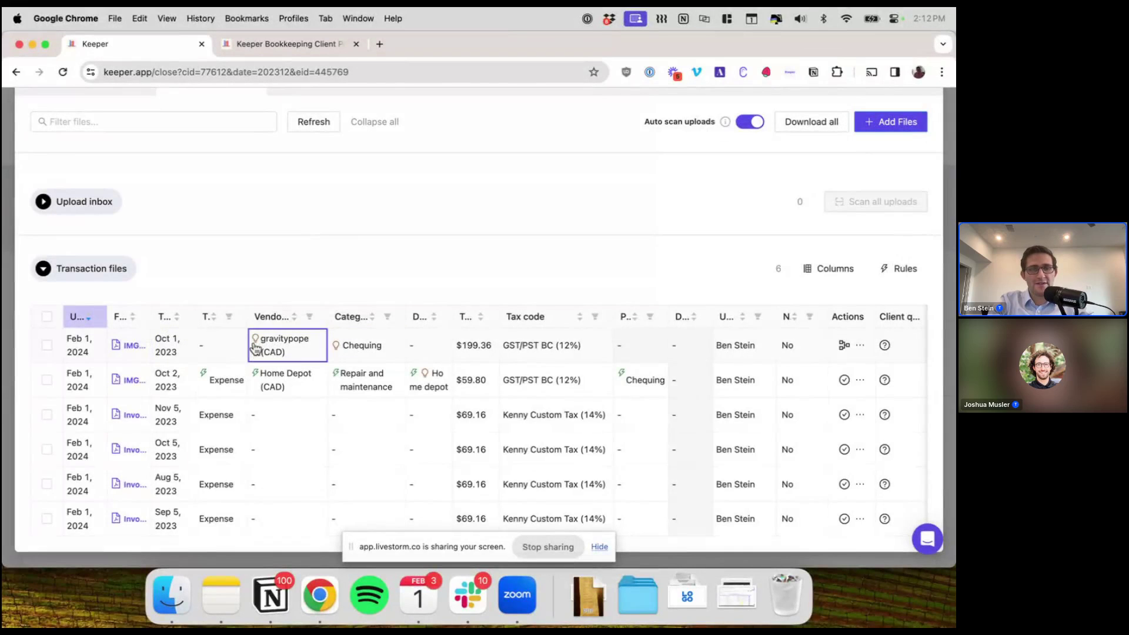
{"action": "left_click", "coordinate": [331, 347]}
{"action": "left_click", "coordinate": [290, 345]}
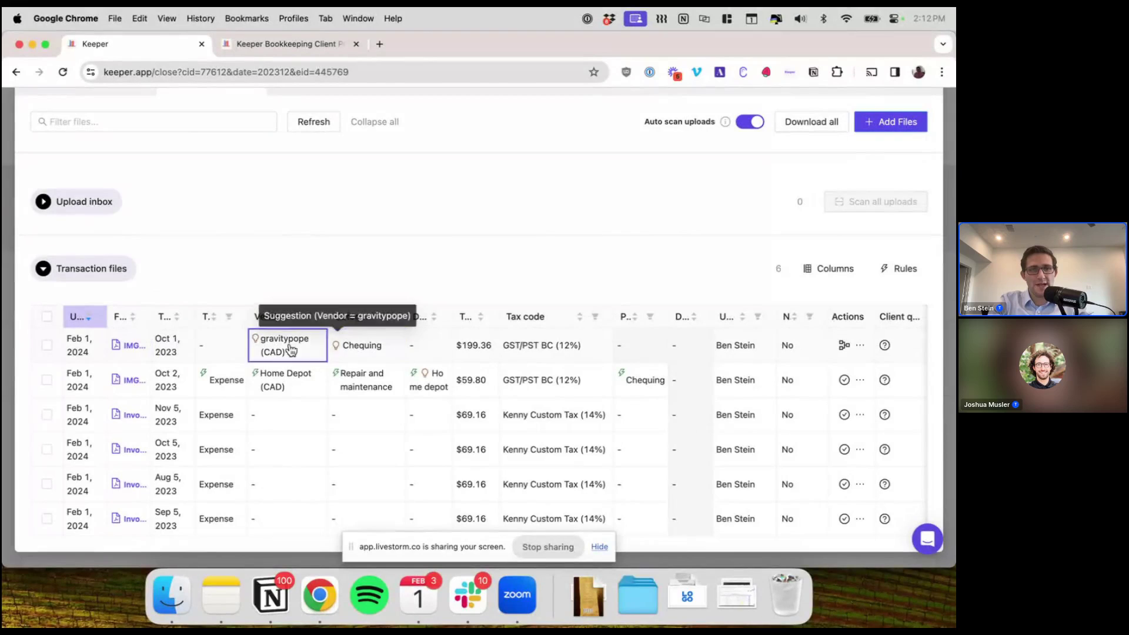
{"action": "left_click", "coordinate": [116, 347]}
{"action": "left_click", "coordinate": [116, 348]}
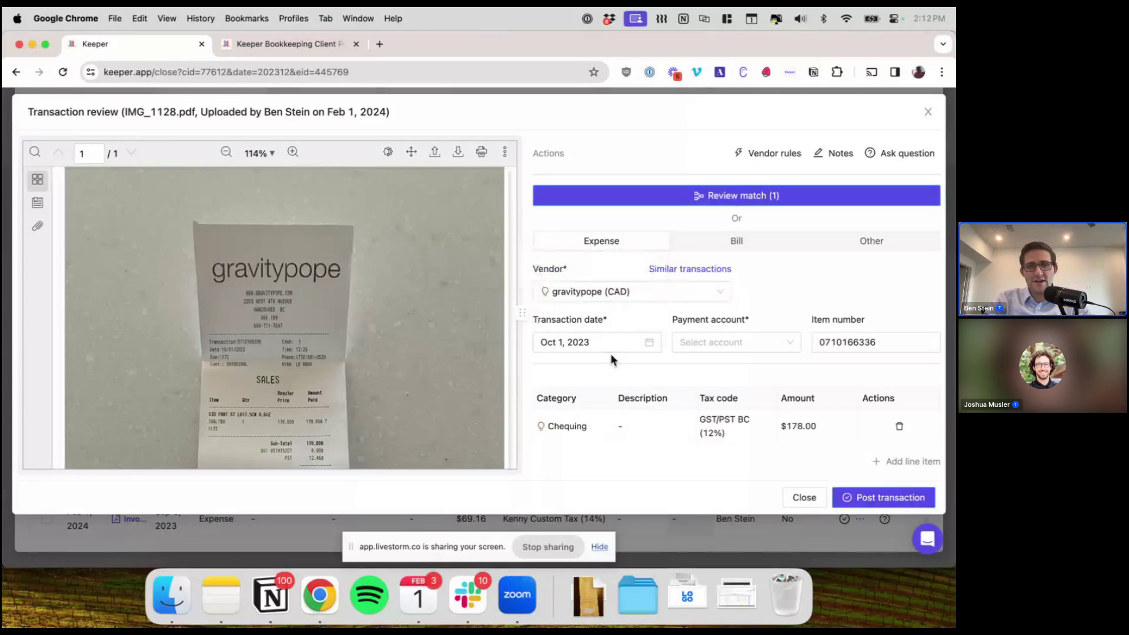
{"action": "key", "text": "Escape"}
{"action": "mouse_move", "coordinate": [206, 381]}
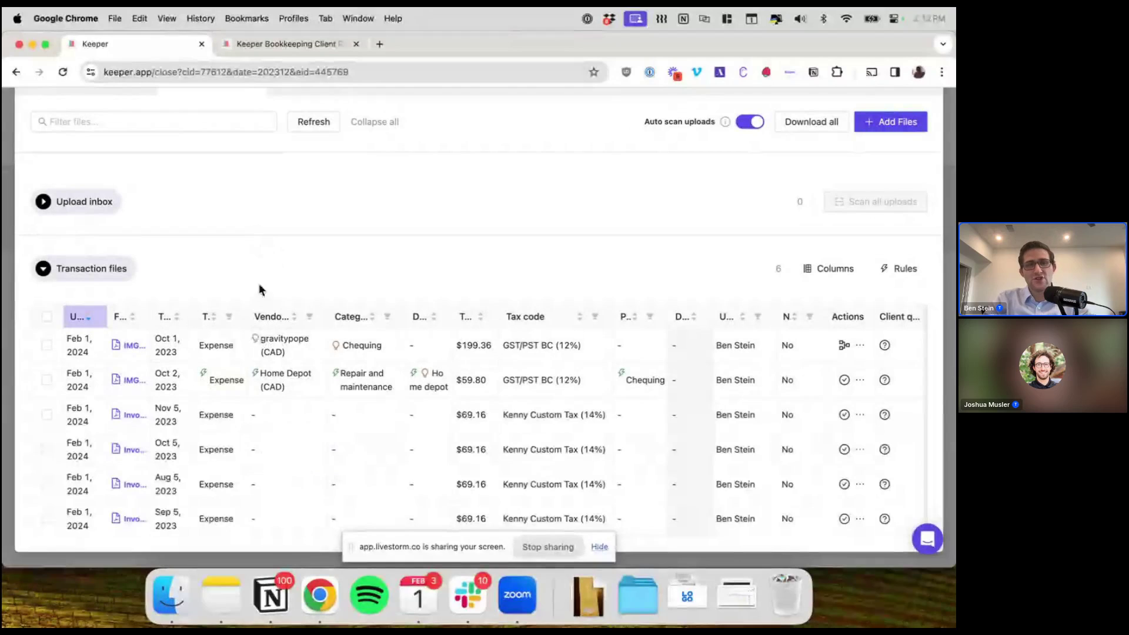
{"action": "mouse_move", "coordinate": [255, 343]}
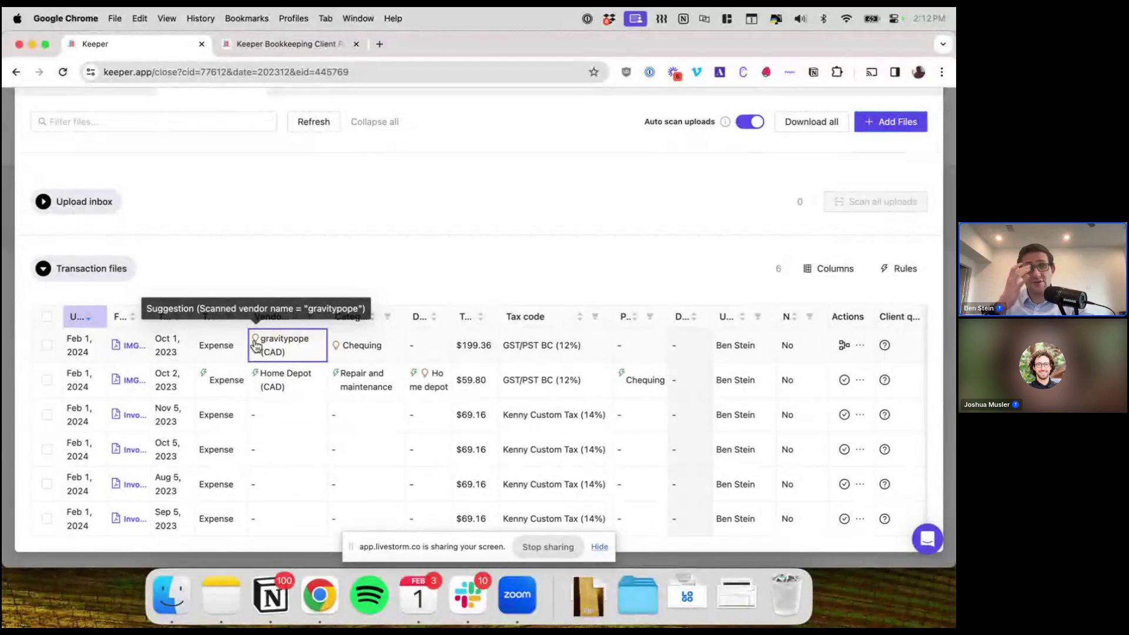
Check transactions similar to the gravitypope receipt and set its line item's category to "Meals and entertainment".
{"action": "left_click", "coordinate": [125, 343]}
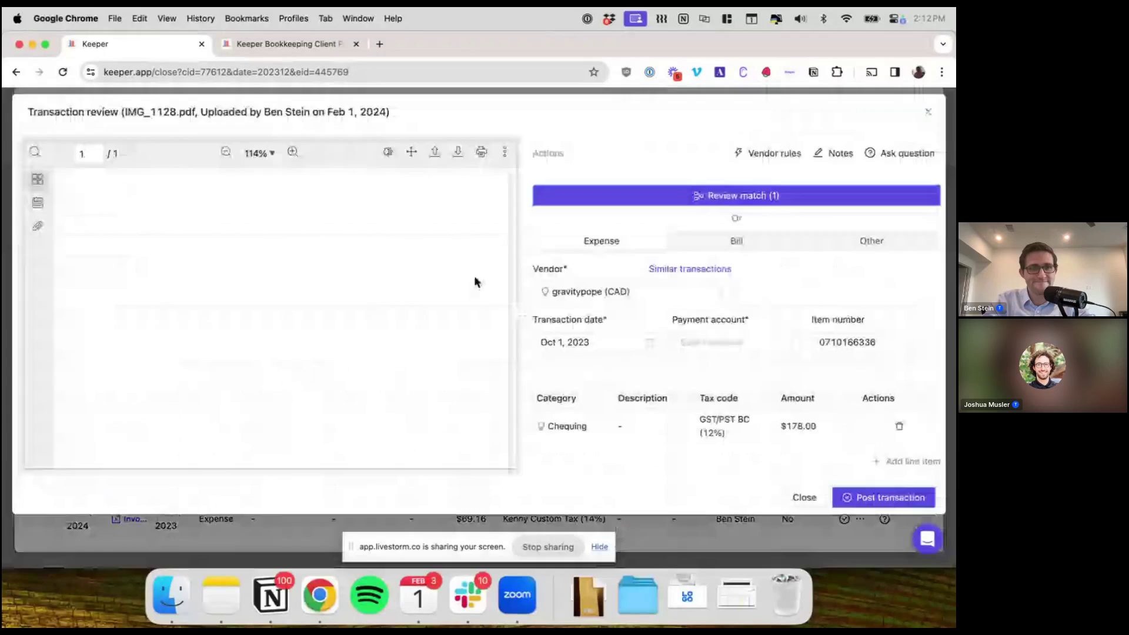
{"action": "scroll", "coordinate": [686, 264], "scroll_direction": "down", "scroll_amount": 1}
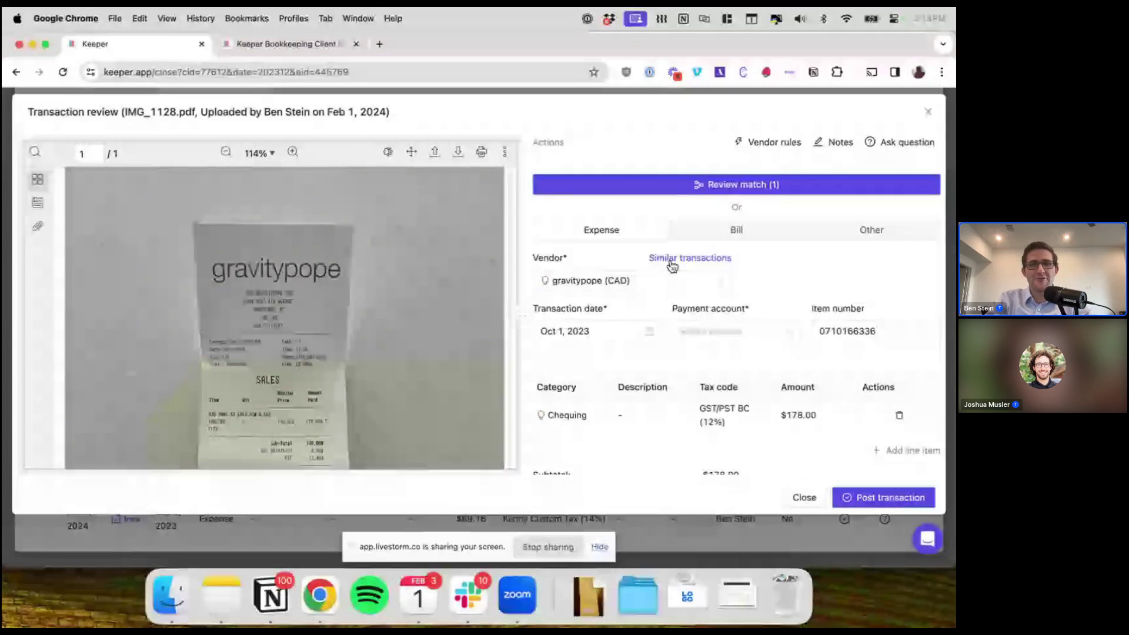
{"action": "left_click", "coordinate": [671, 262]}
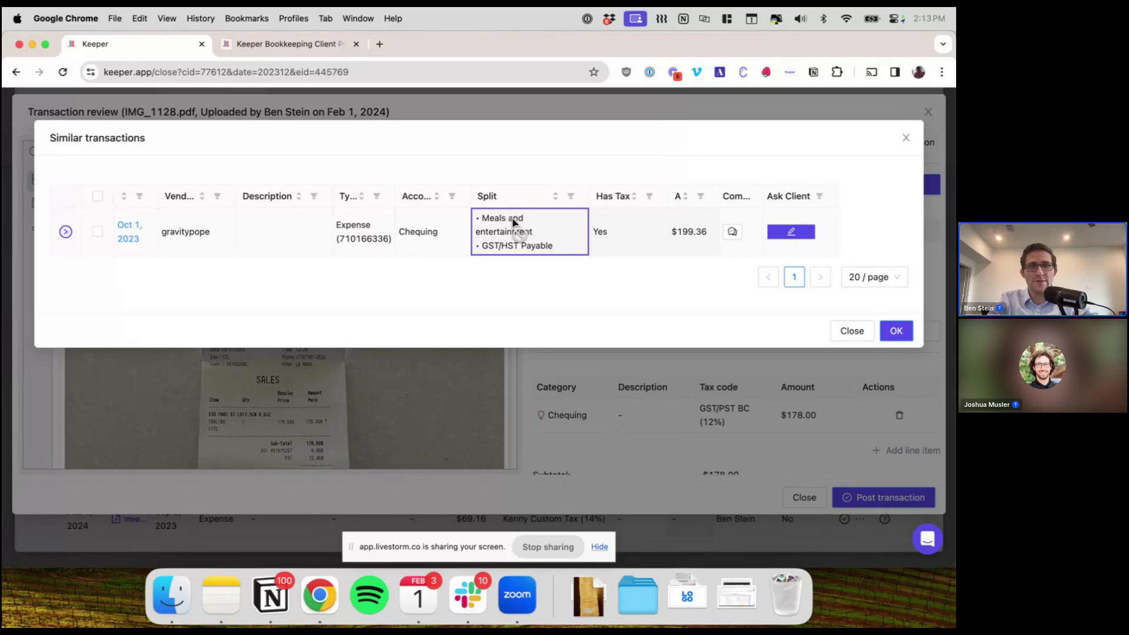
{"action": "left_click", "coordinate": [577, 410]}
{"action": "type", "text": "meals"}
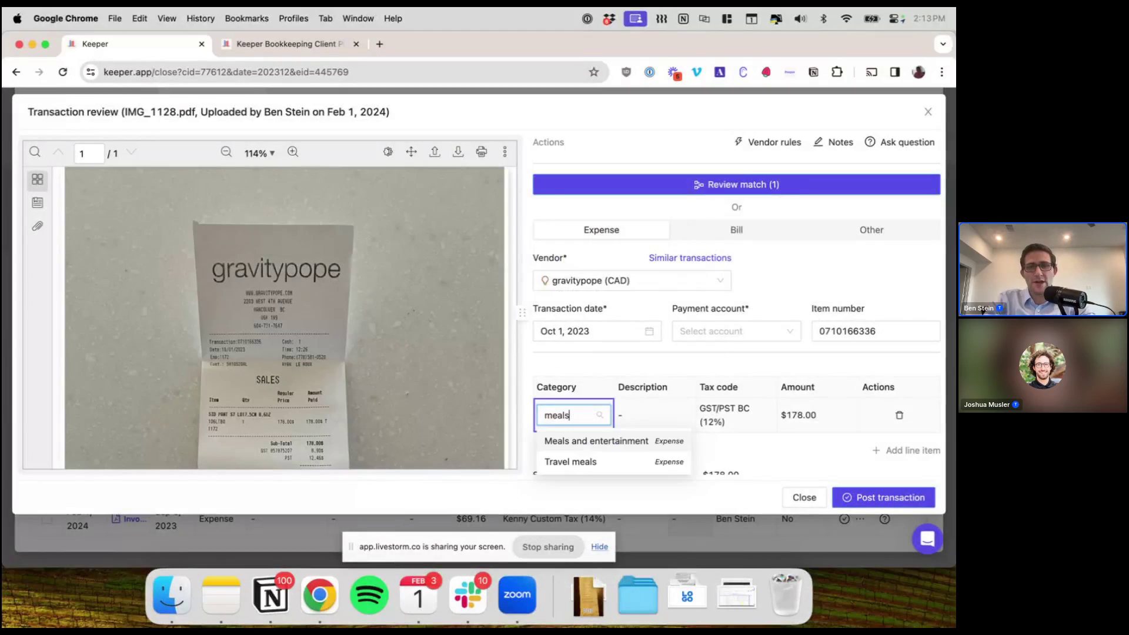
{"action": "left_click", "coordinate": [564, 441]}
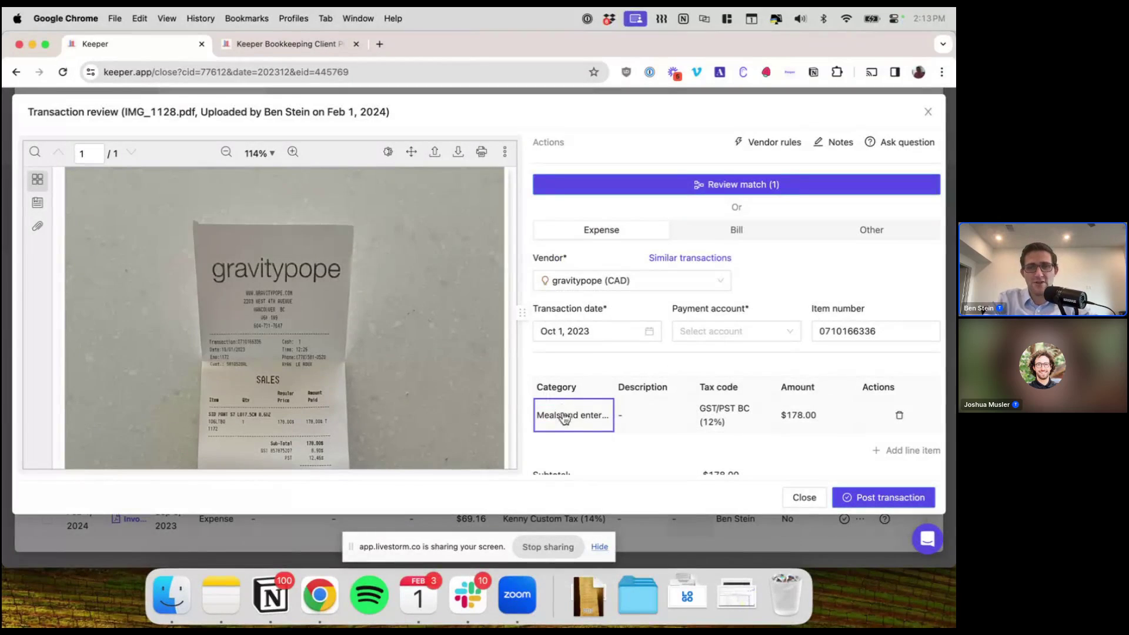
Enlarge the gravitypope receipt to 150% and compare its subtotal, GST, PST and total with the form's amounts.
{"action": "scroll", "coordinate": [391, 309], "scroll_direction": "down", "scroll_amount": 3}
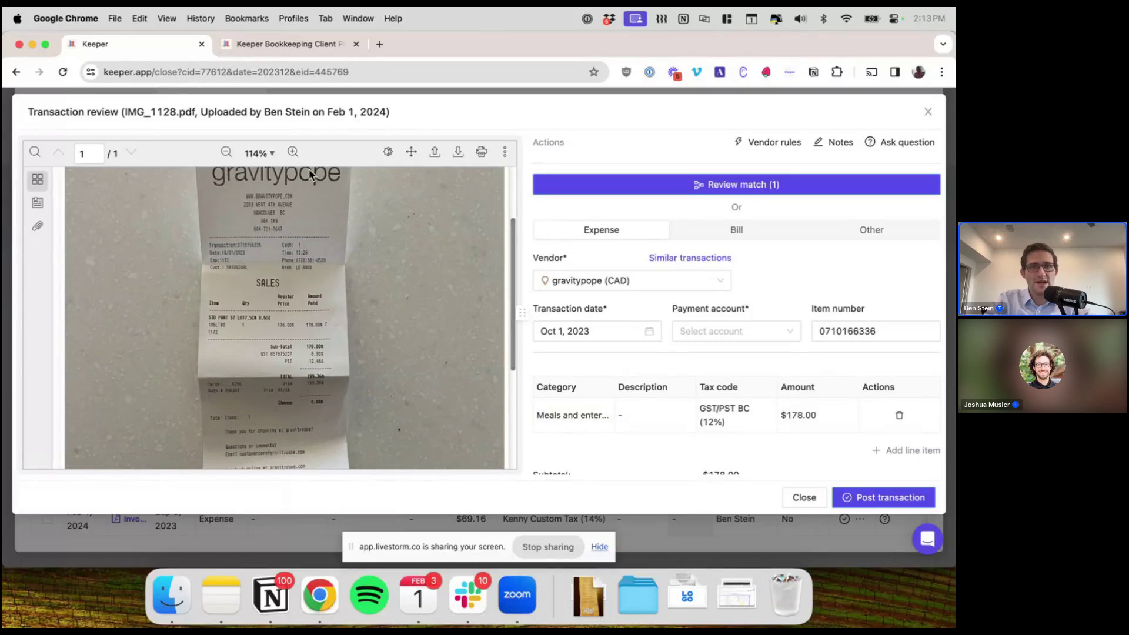
{"action": "left_click", "coordinate": [293, 152]}
{"action": "scroll", "coordinate": [316, 292], "scroll_direction": "down", "scroll_amount": 3}
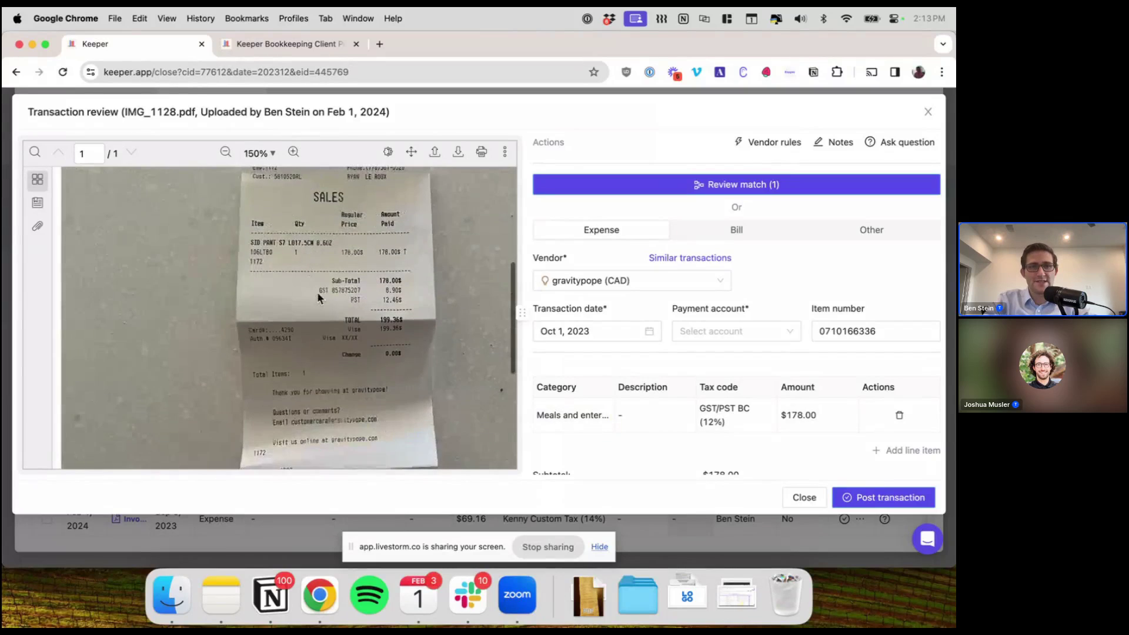
{"action": "scroll", "coordinate": [316, 292], "scroll_direction": "right", "scroll_amount": 2}
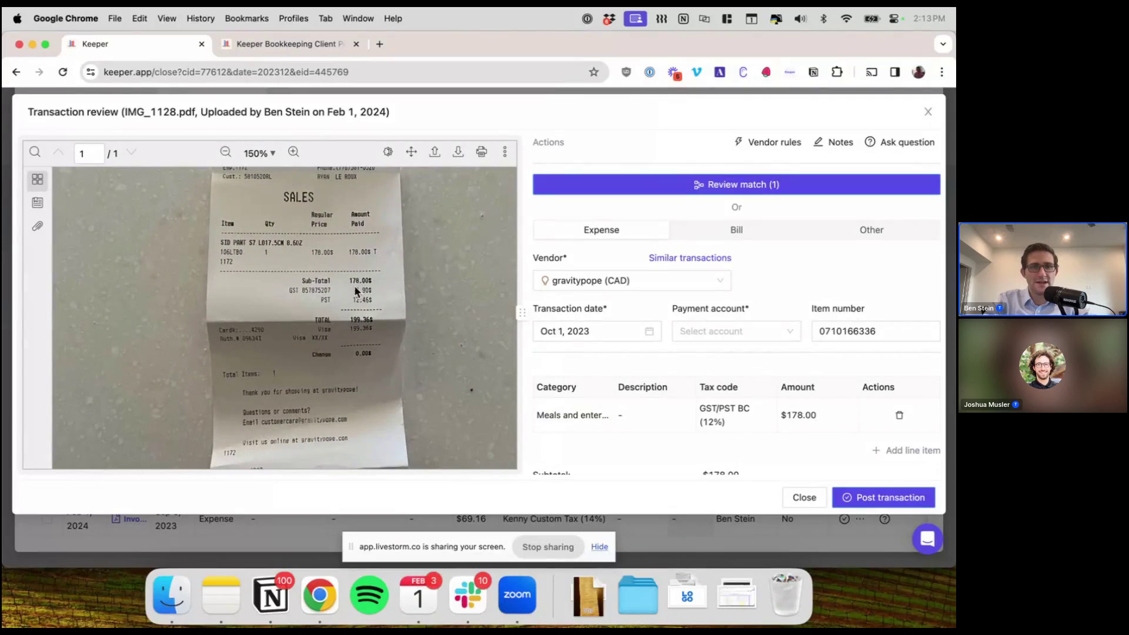
{"action": "scroll", "coordinate": [703, 340], "scroll_direction": "down", "scroll_amount": 5}
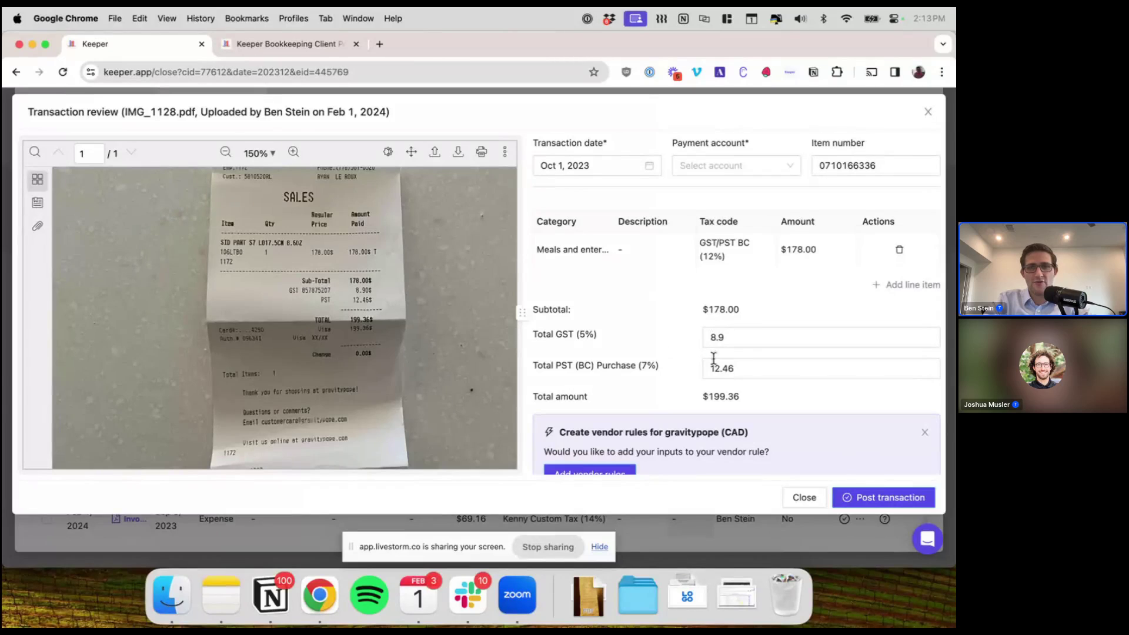
{"action": "scroll", "coordinate": [350, 295], "scroll_direction": "down", "scroll_amount": 1}
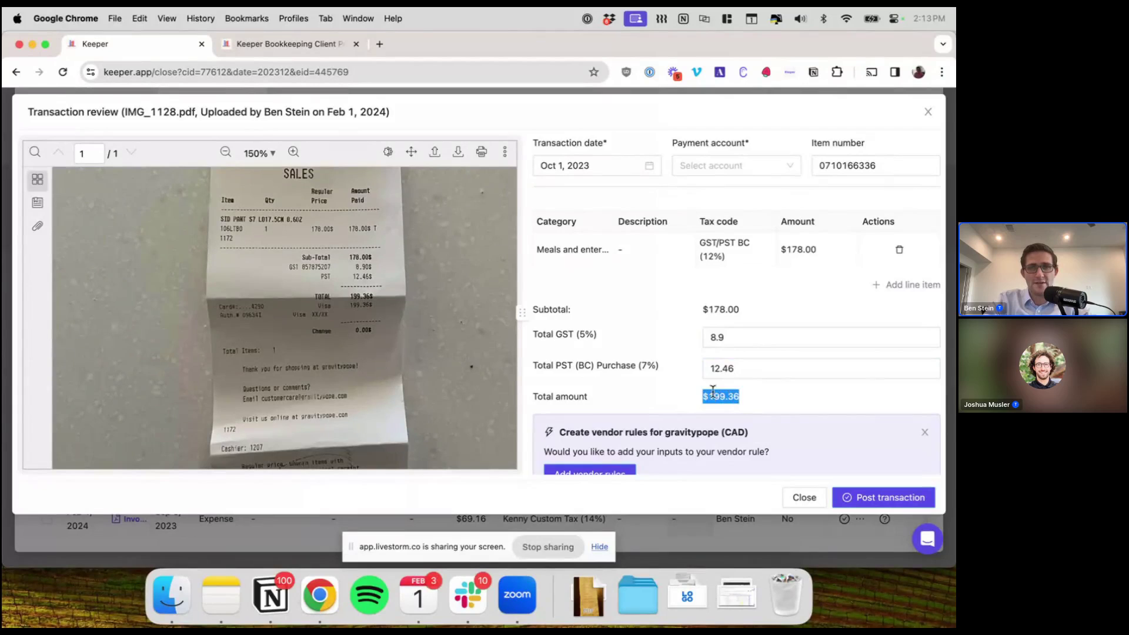
{"action": "scroll", "coordinate": [713, 391], "scroll_direction": "up", "scroll_amount": 5}
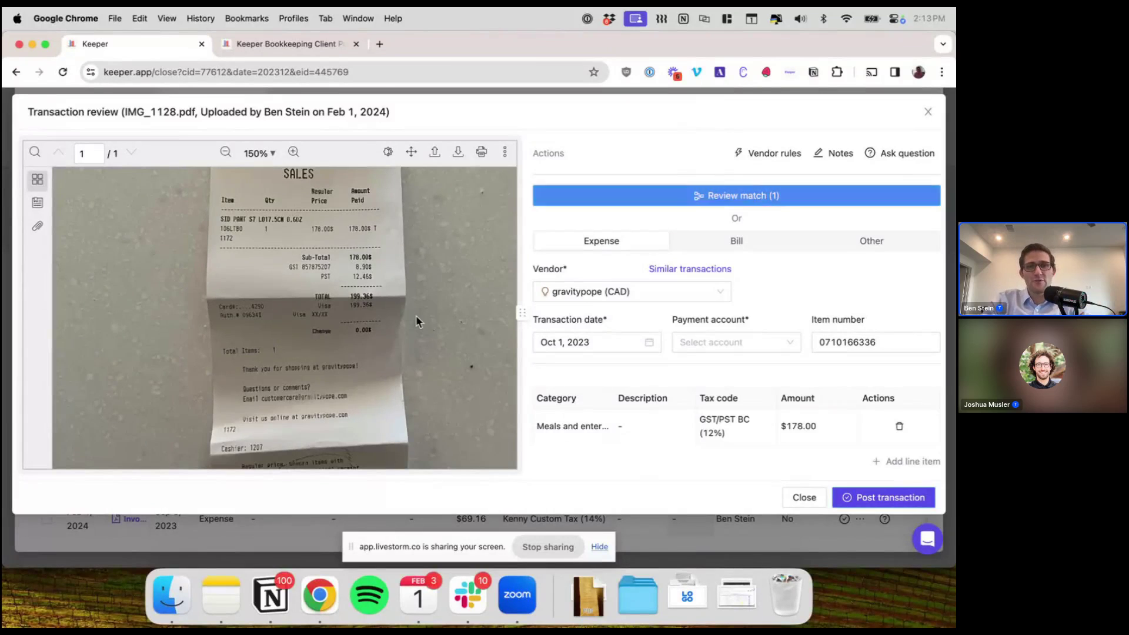
{"action": "scroll", "coordinate": [415, 316], "scroll_direction": "up", "scroll_amount": 5}
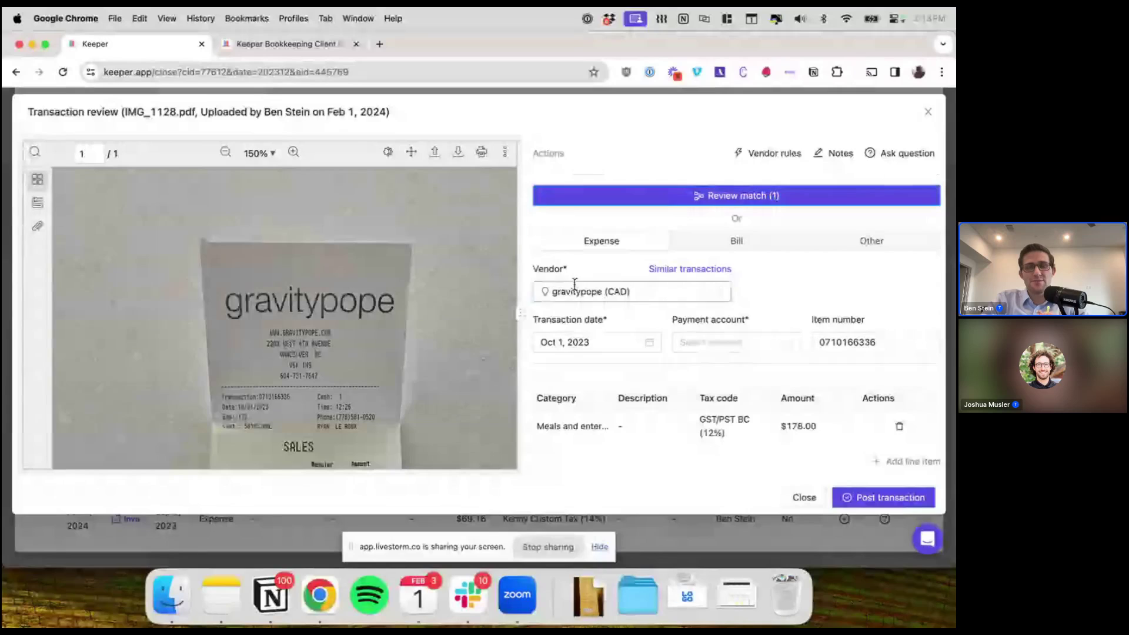
Review the suggested match for the gravitypope receipt and confirm it against the Oct 1, 2023 expense.
{"action": "left_click", "coordinate": [653, 194]}
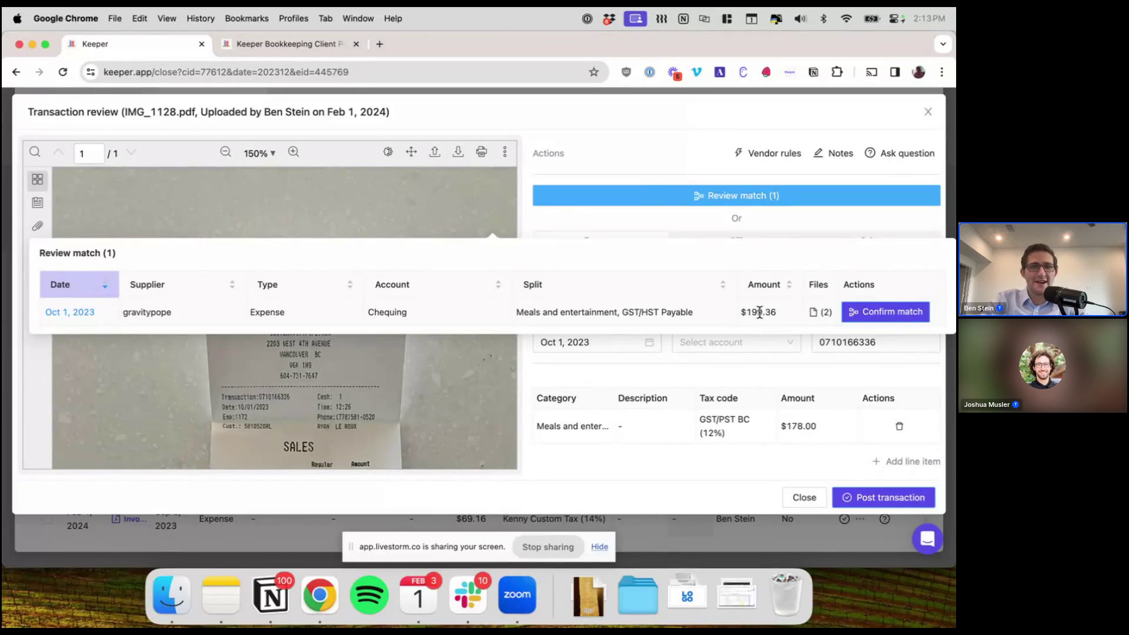
{"action": "left_click", "coordinate": [857, 315]}
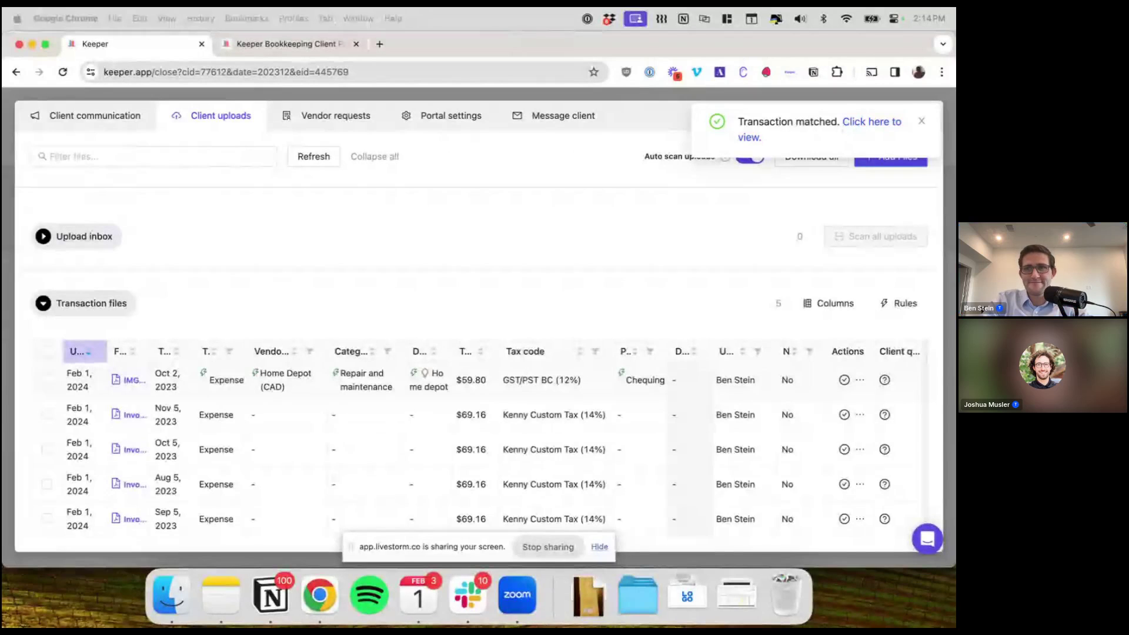
{"action": "left_click", "coordinate": [440, 296]}
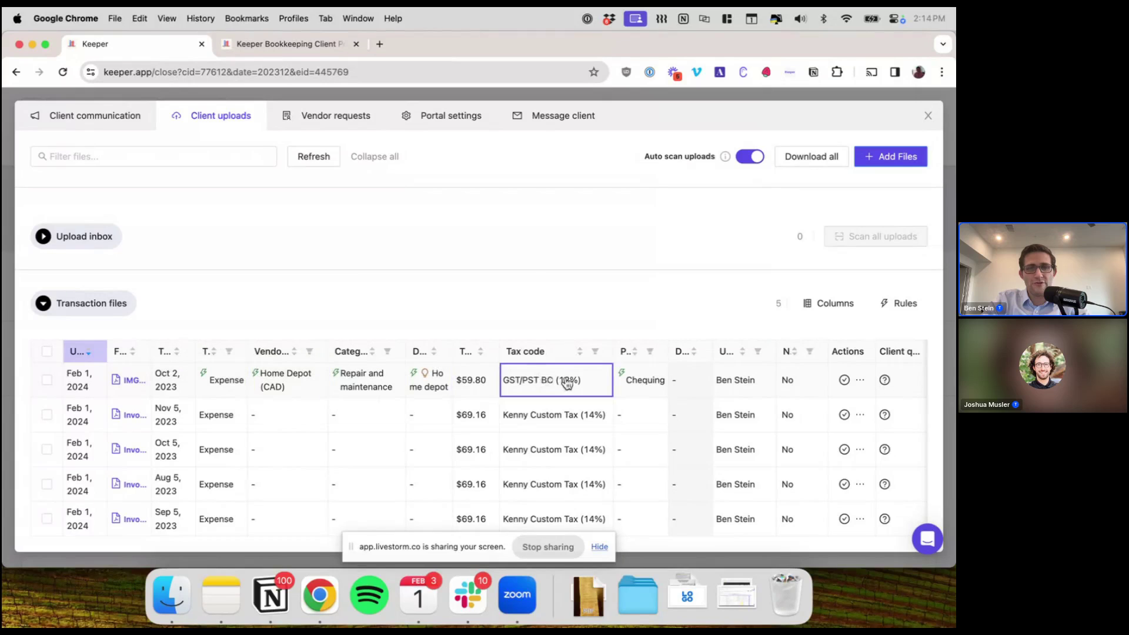
Open the Home Depot receipt and check its rule-prefilled fields and tax totals against the scanned image.
{"action": "left_click", "coordinate": [128, 380]}
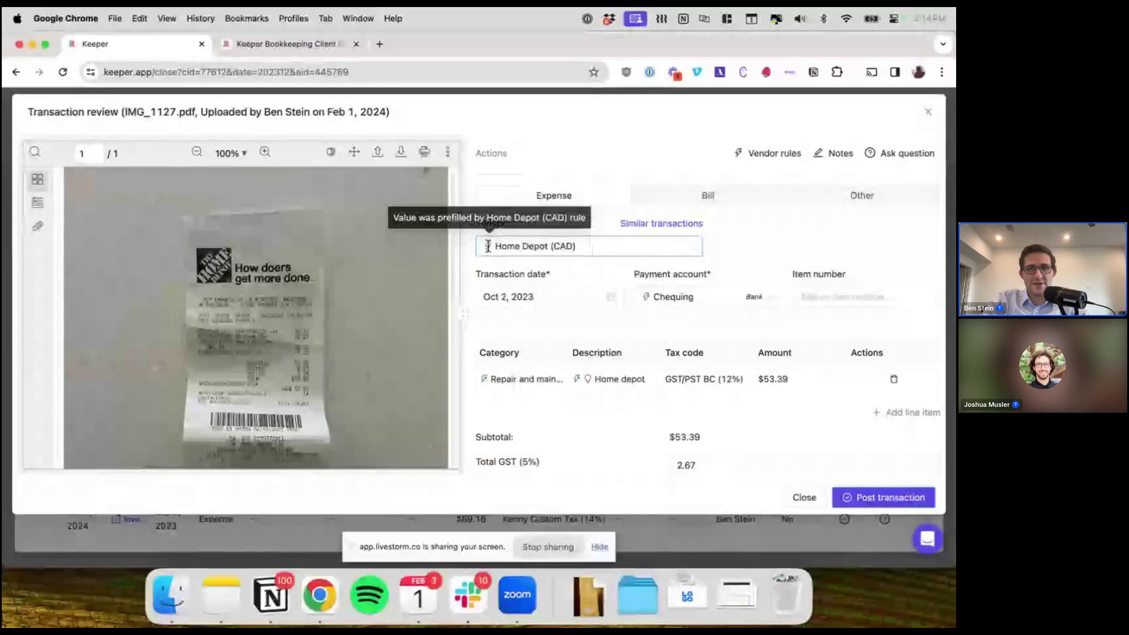
{"action": "mouse_move", "coordinate": [484, 380]}
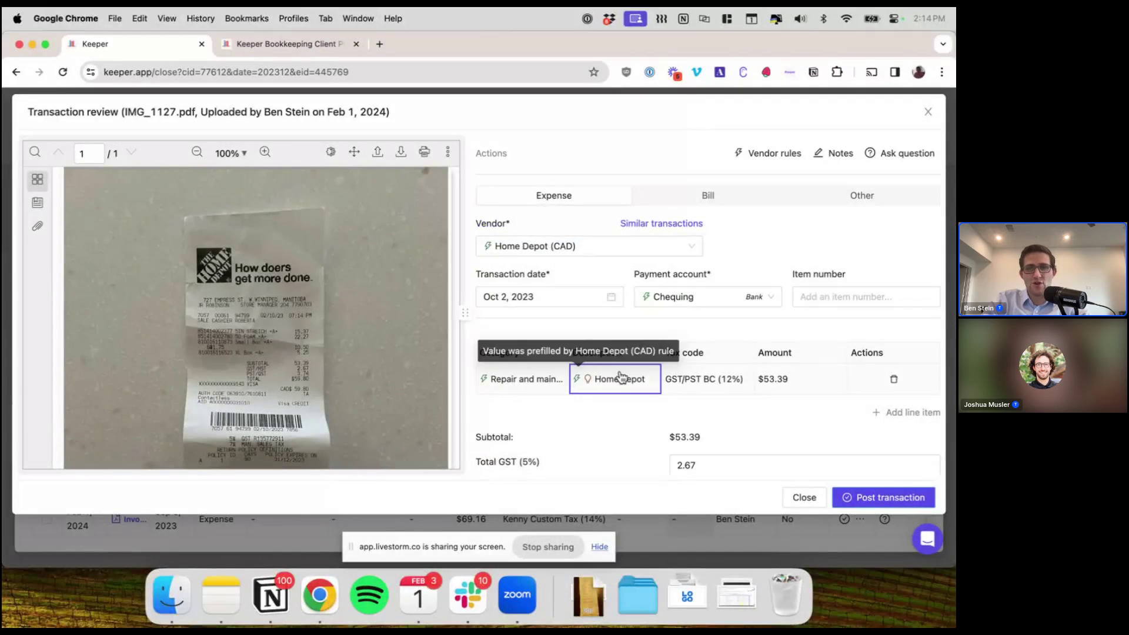
{"action": "scroll", "coordinate": [664, 385], "scroll_direction": "down", "scroll_amount": 2}
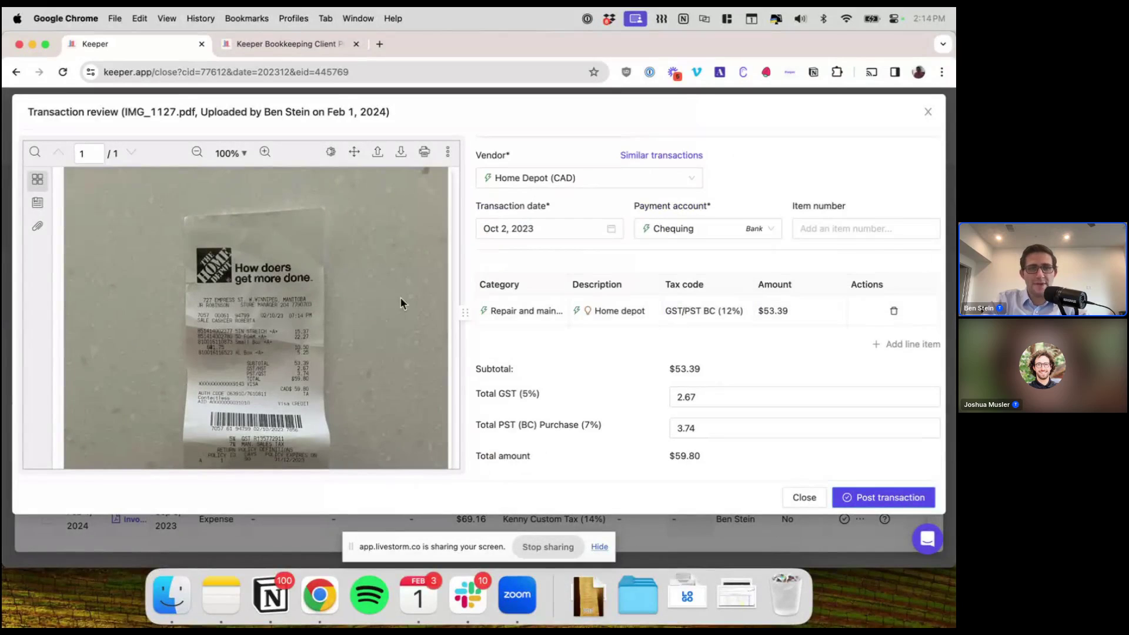
{"action": "scroll", "coordinate": [352, 321], "scroll_direction": "down", "scroll_amount": 3}
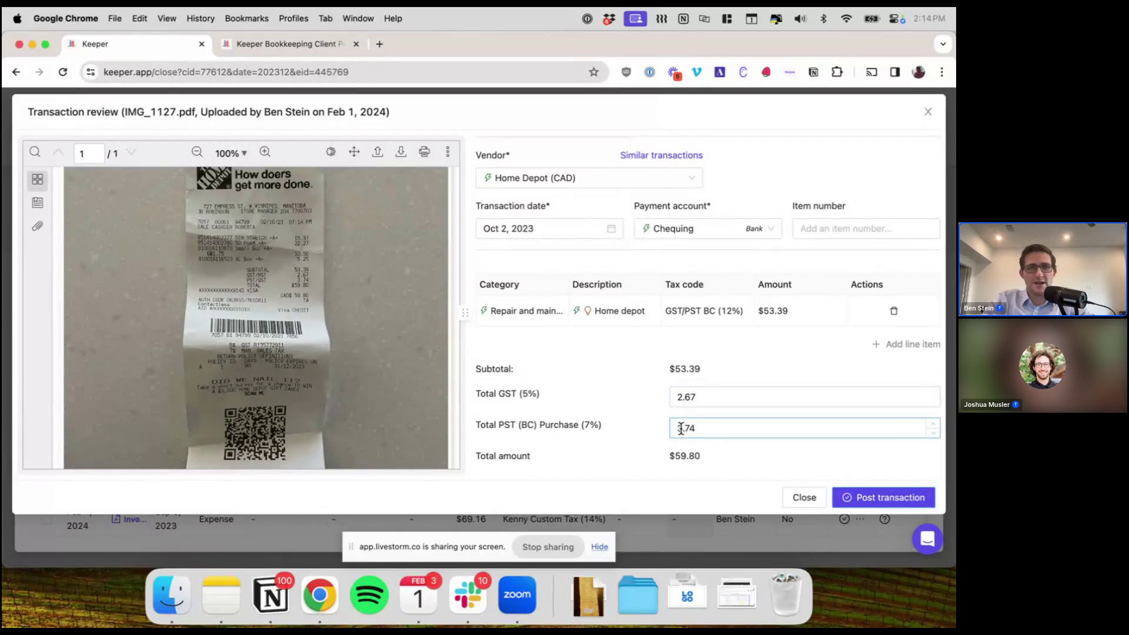
{"action": "scroll", "coordinate": [272, 336], "scroll_direction": "up", "scroll_amount": 1}
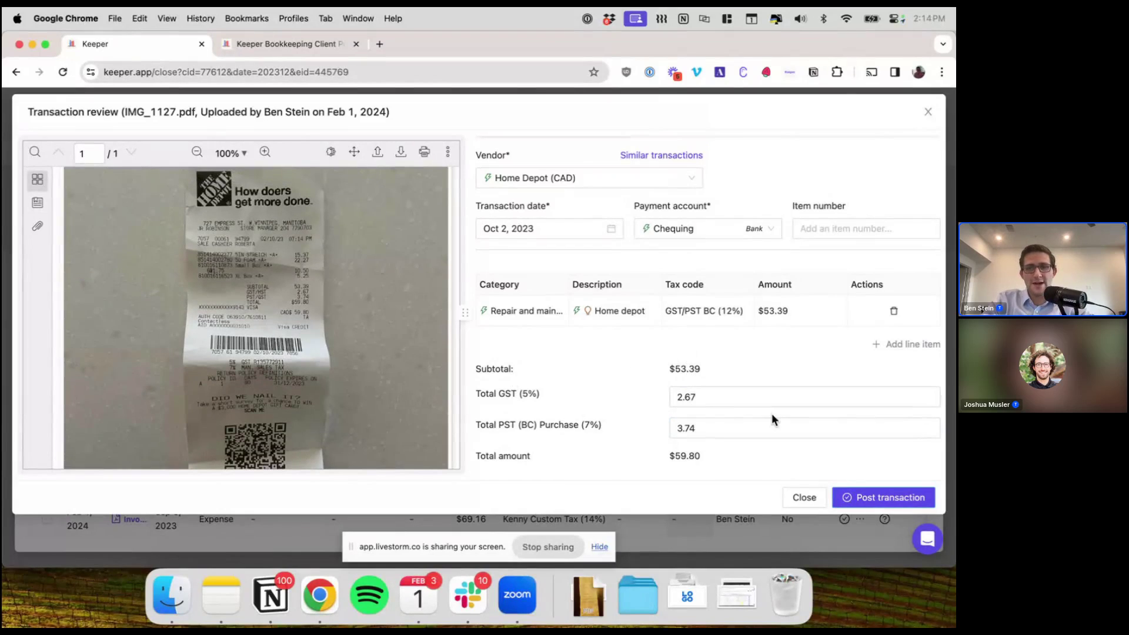
{"action": "scroll", "coordinate": [829, 407], "scroll_direction": "up", "scroll_amount": 2}
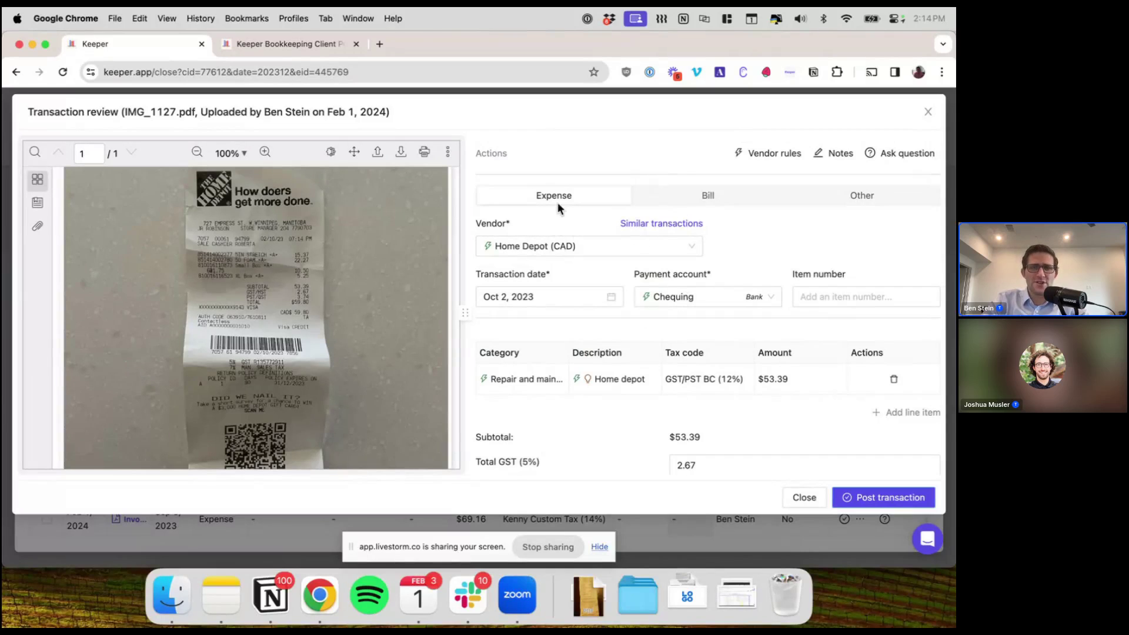
Compare the Home Depot receipt's Expense and Bill forms, switch it to Other with type Credit Card Credit, and close the review.
{"action": "left_click", "coordinate": [719, 197]}
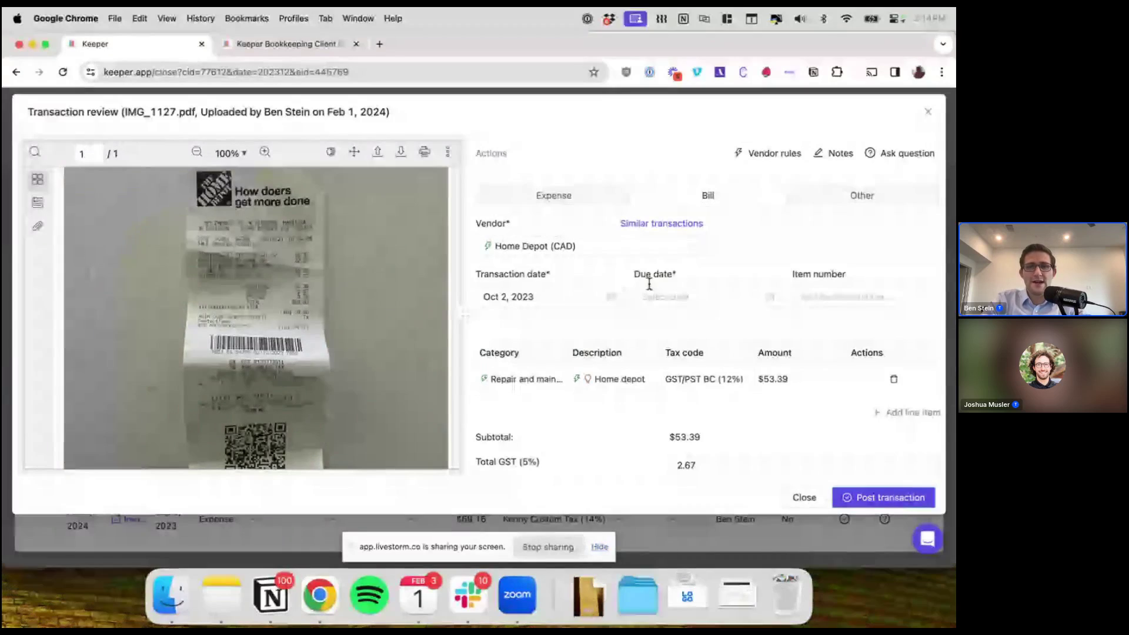
{"action": "left_click", "coordinate": [564, 201]}
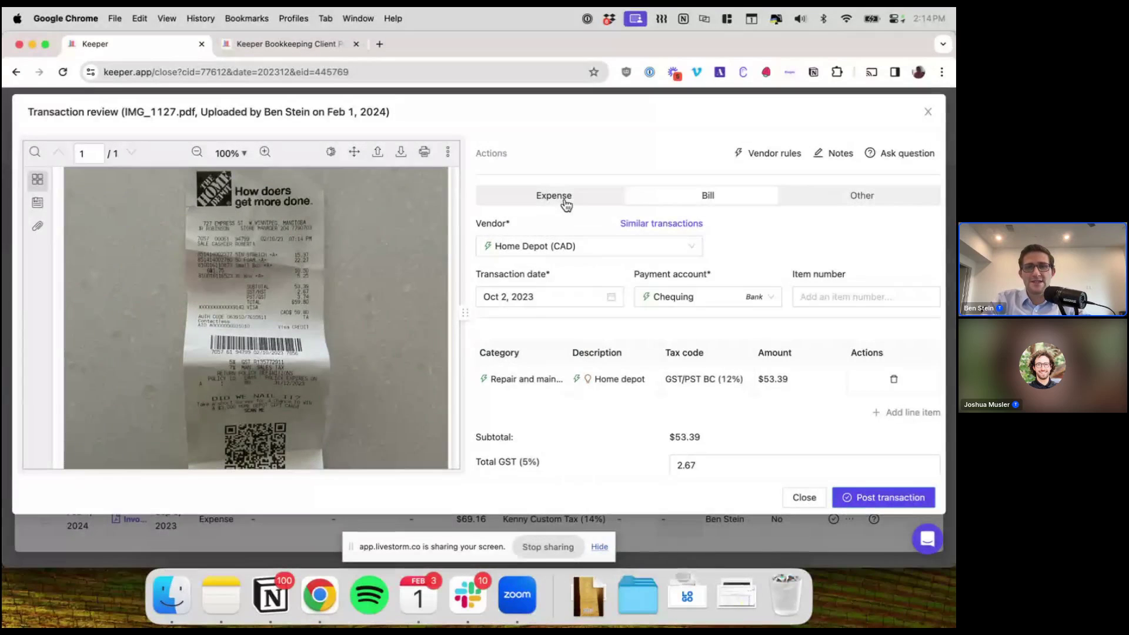
{"action": "left_click", "coordinate": [676, 204]}
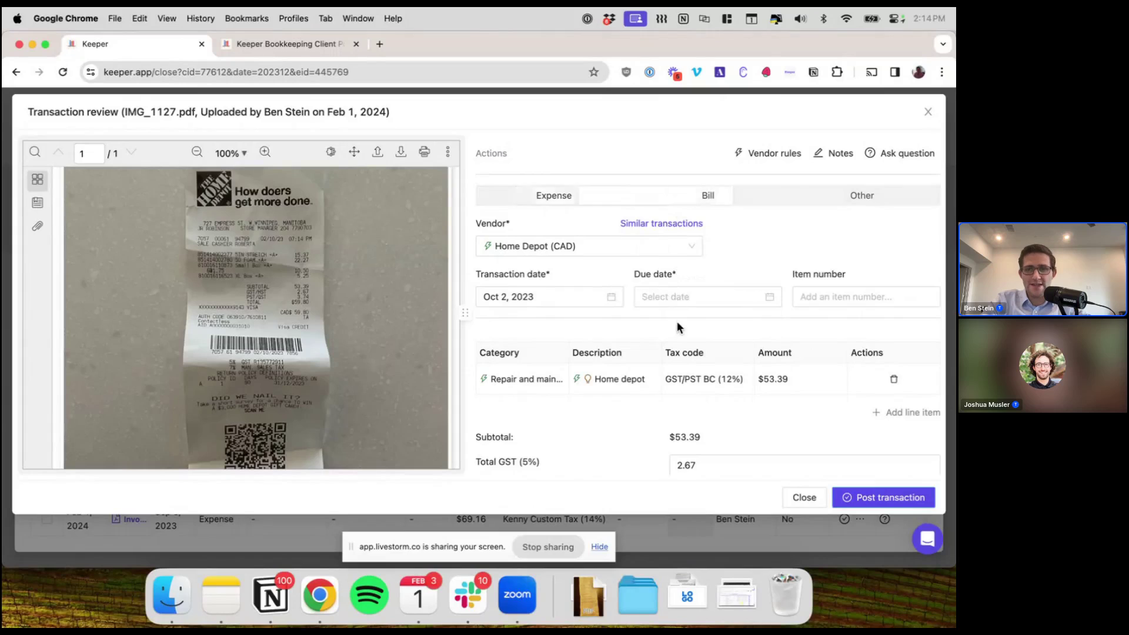
{"action": "left_click", "coordinate": [863, 195]}
{"action": "left_click", "coordinate": [617, 241]}
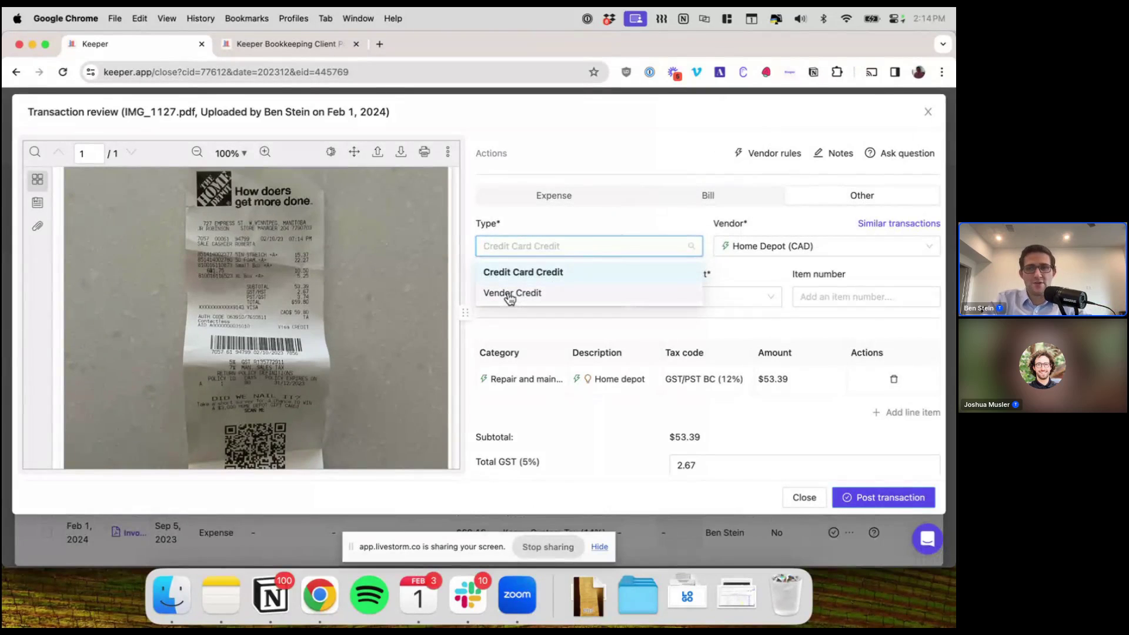
{"action": "left_click", "coordinate": [541, 214]}
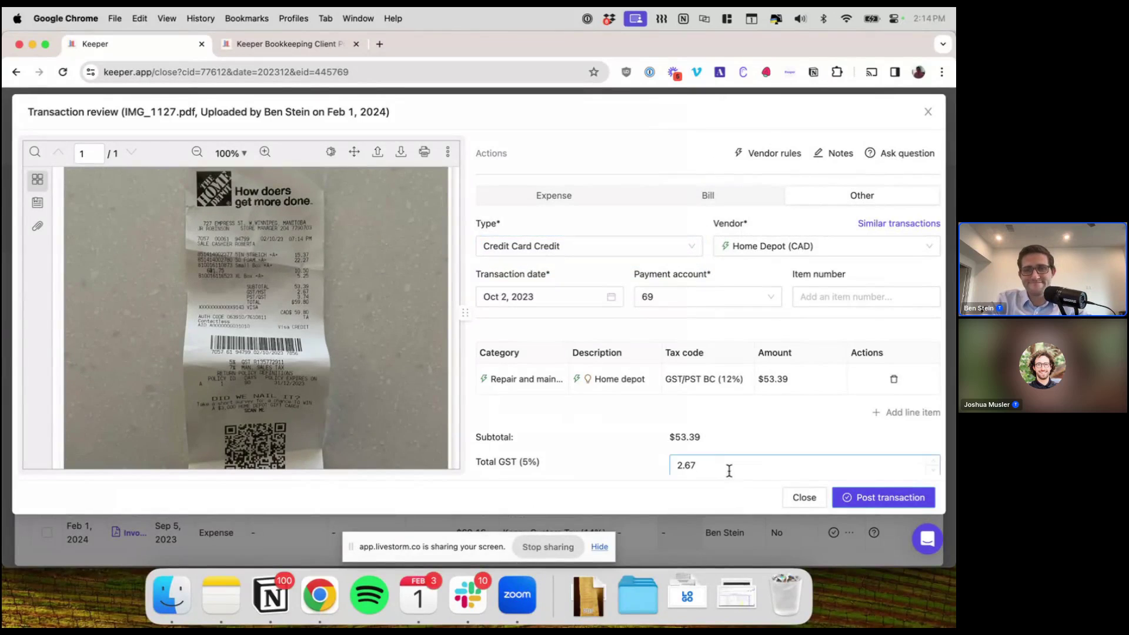
{"action": "left_click", "coordinate": [803, 498]}
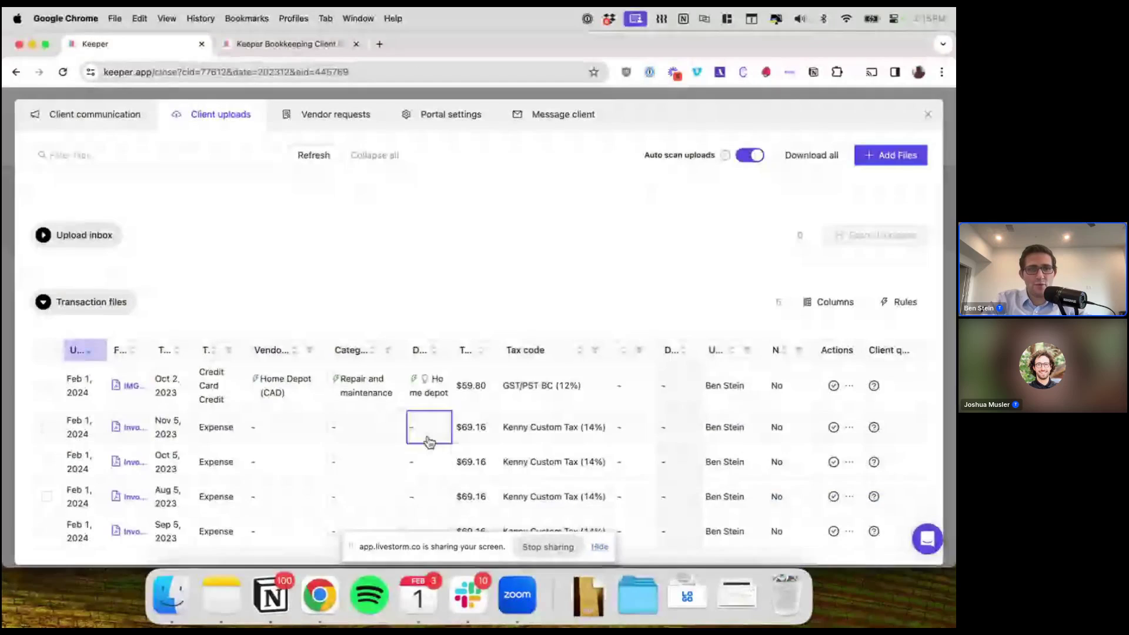
Reopen the Home Depot receipt and look at its transaction notes area without adding a note.
{"action": "scroll", "coordinate": [430, 443], "scroll_direction": "down", "scroll_amount": 1}
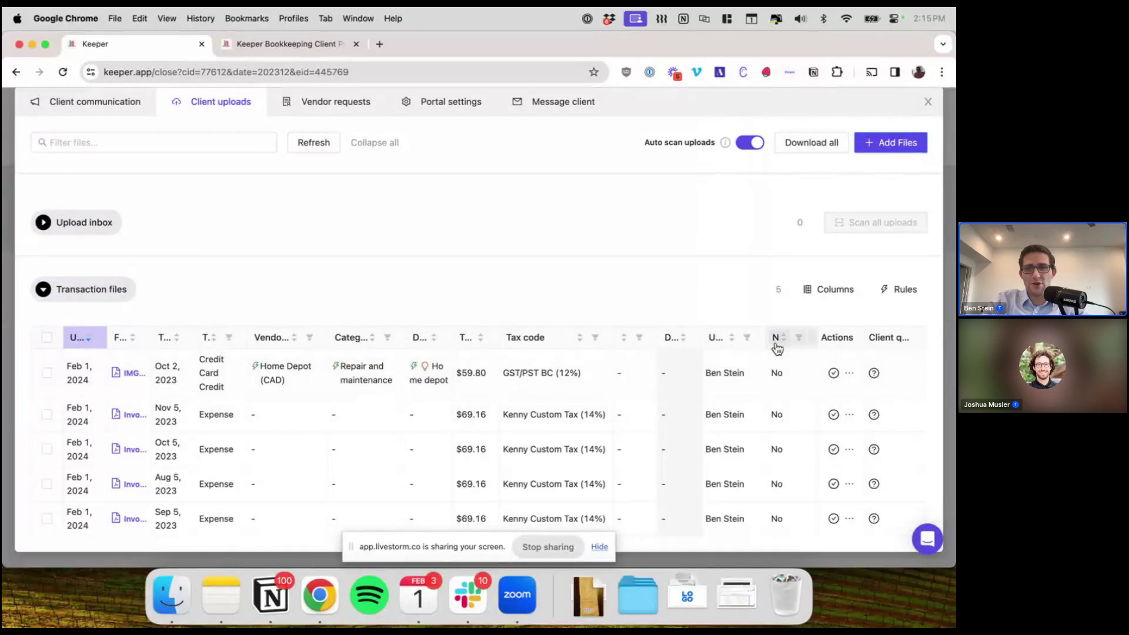
{"action": "left_click", "coordinate": [128, 373]}
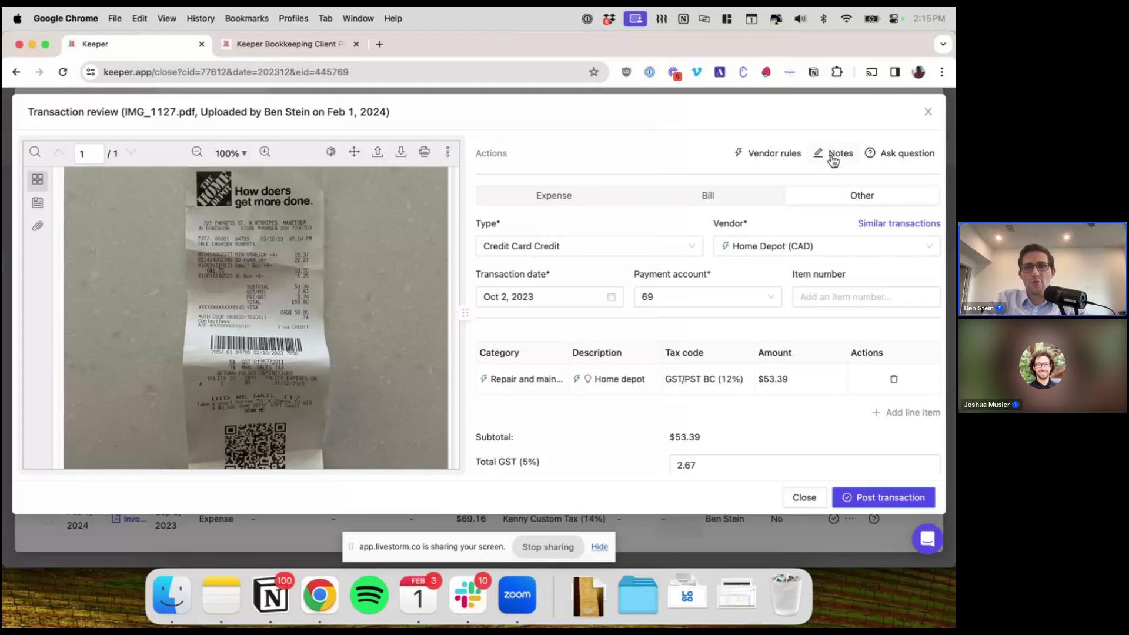
{"action": "left_click", "coordinate": [834, 159]}
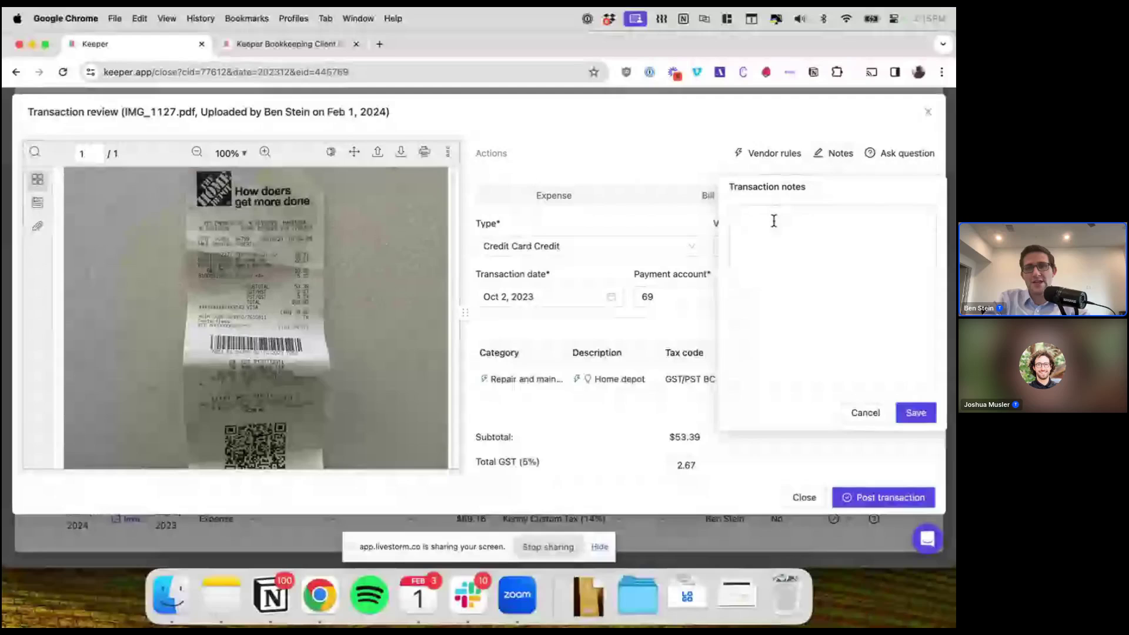
{"action": "left_click", "coordinate": [733, 127]}
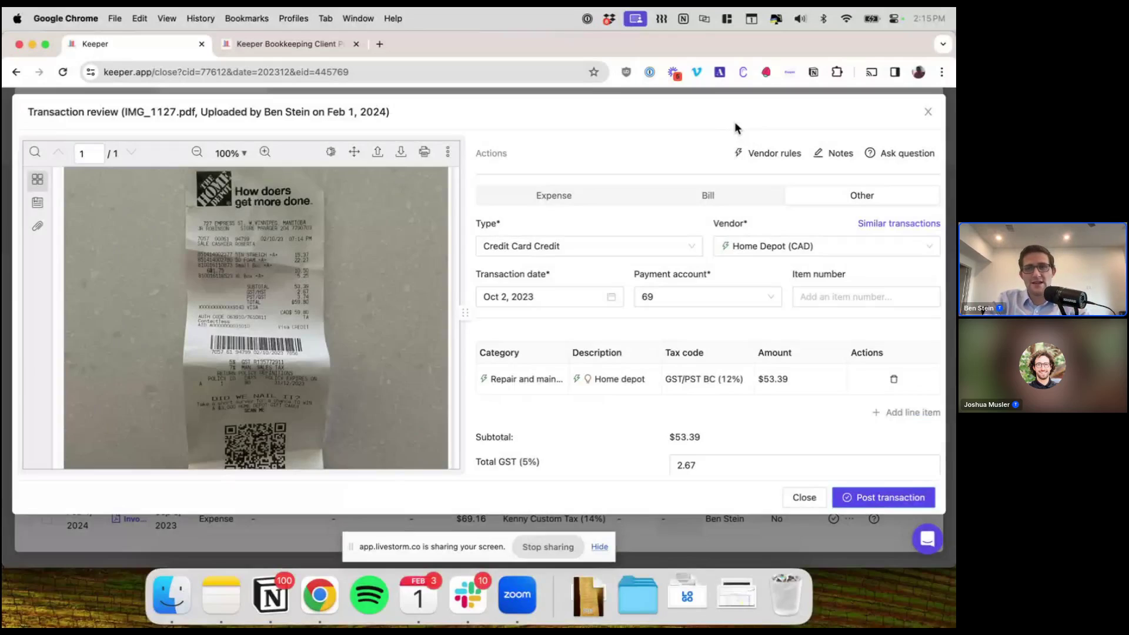
Start a client question on the Home Depot receipt and preview the "Info?" and "Contractor?" template wordings.
{"action": "left_click", "coordinate": [881, 155]}
{"action": "left_click", "coordinate": [680, 213]}
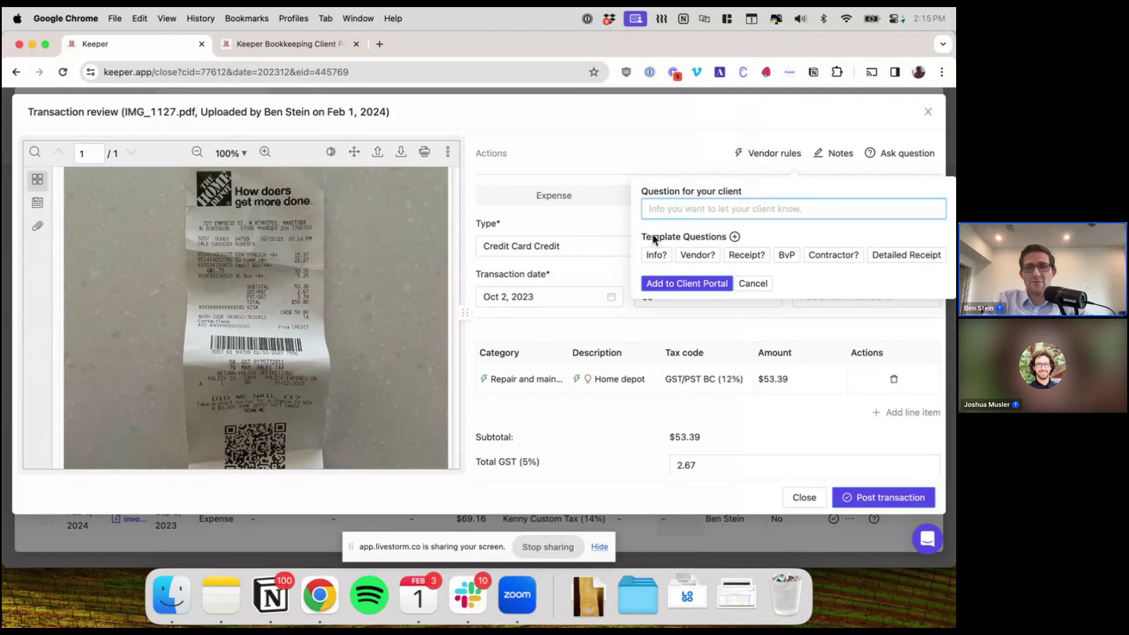
{"action": "left_click", "coordinate": [657, 254]}
{"action": "left_click_drag", "start_coordinate": [658, 210], "coordinate": [762, 221]}
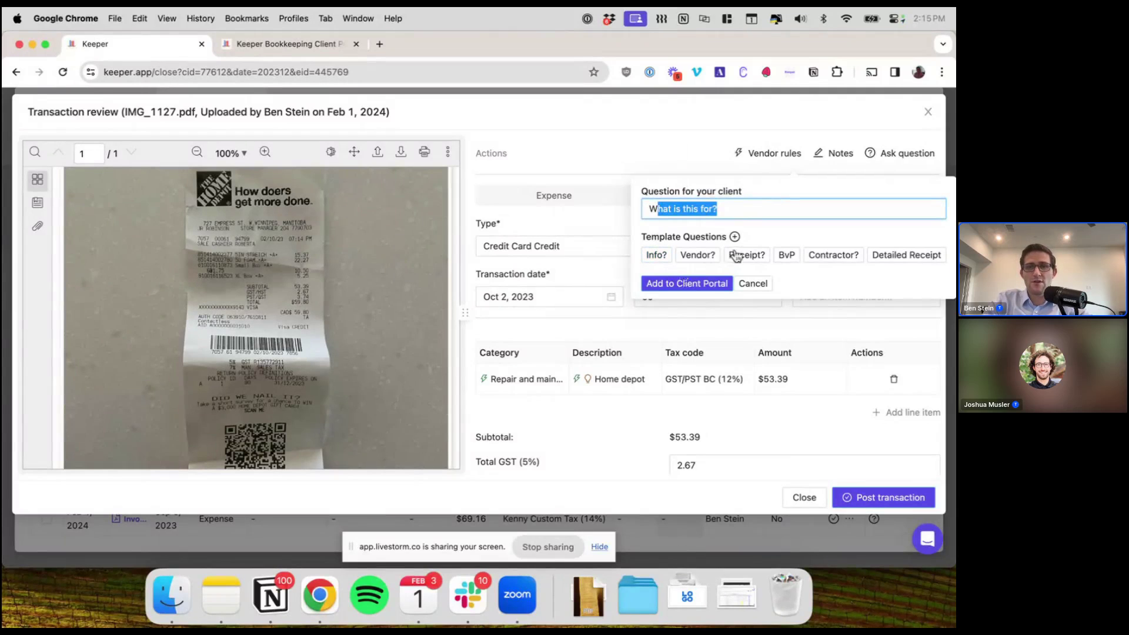
{"action": "left_click", "coordinate": [834, 260]}
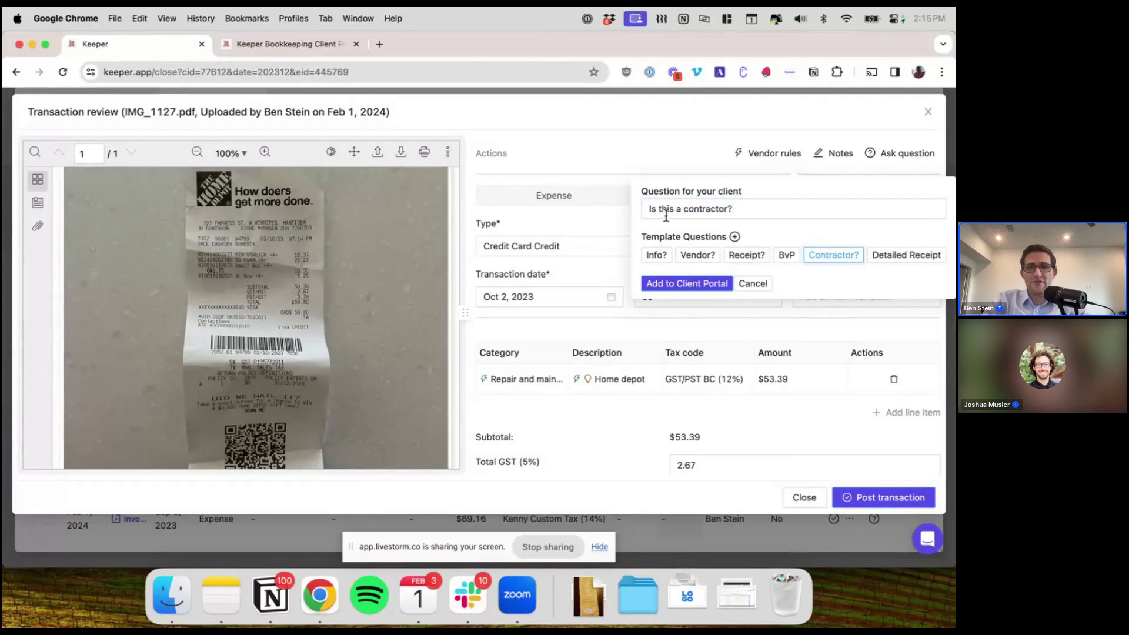
{"action": "left_click_drag", "start_coordinate": [648, 209], "coordinate": [743, 209]}
{"action": "left_click", "coordinate": [743, 209]}
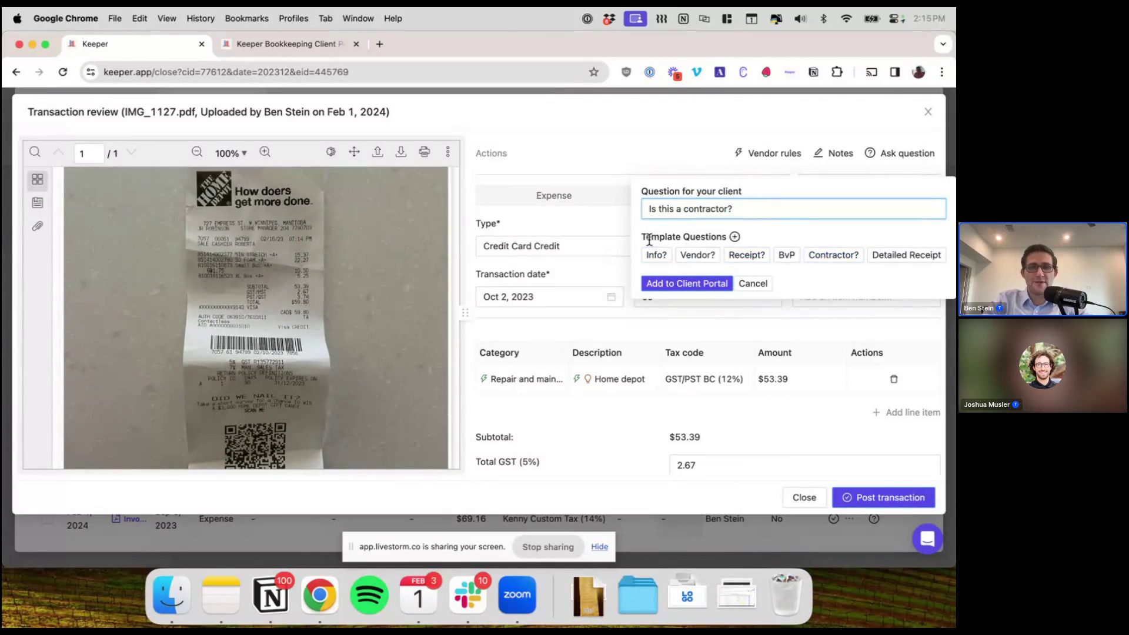
Replace the template text with "Have you paid this, or is this an open bill?" and add the question to the client portal.
{"action": "triple_click", "coordinate": [709, 203]}
{"action": "key", "text": "BackSpace"}
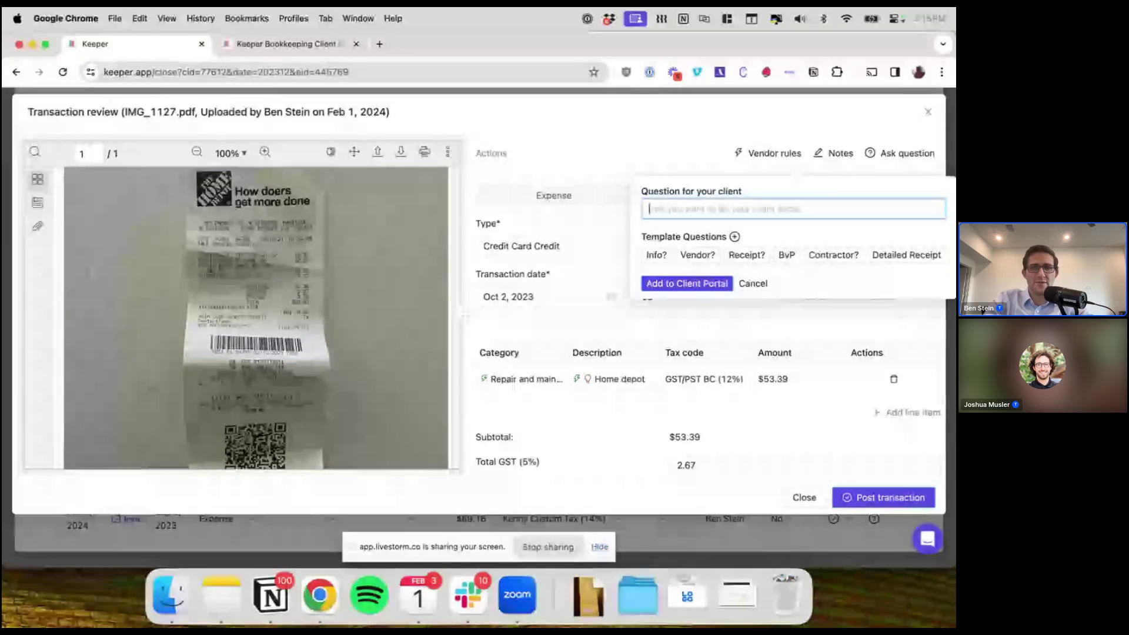
{"action": "type", "text": "Have you paid"}
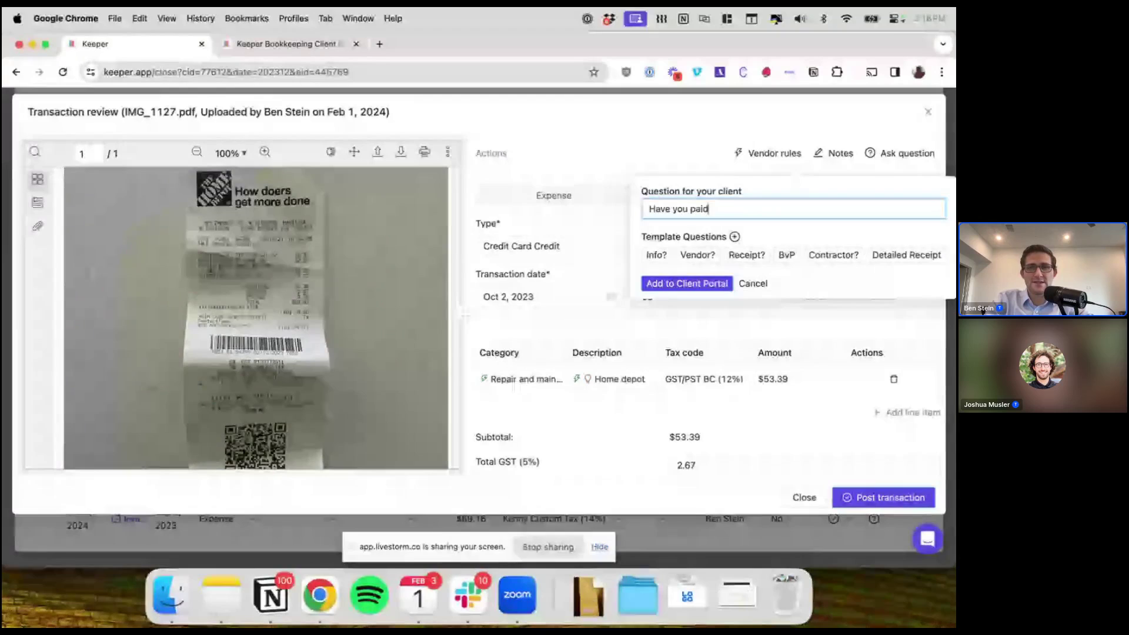
{"action": "type", "text": " this, or is this"}
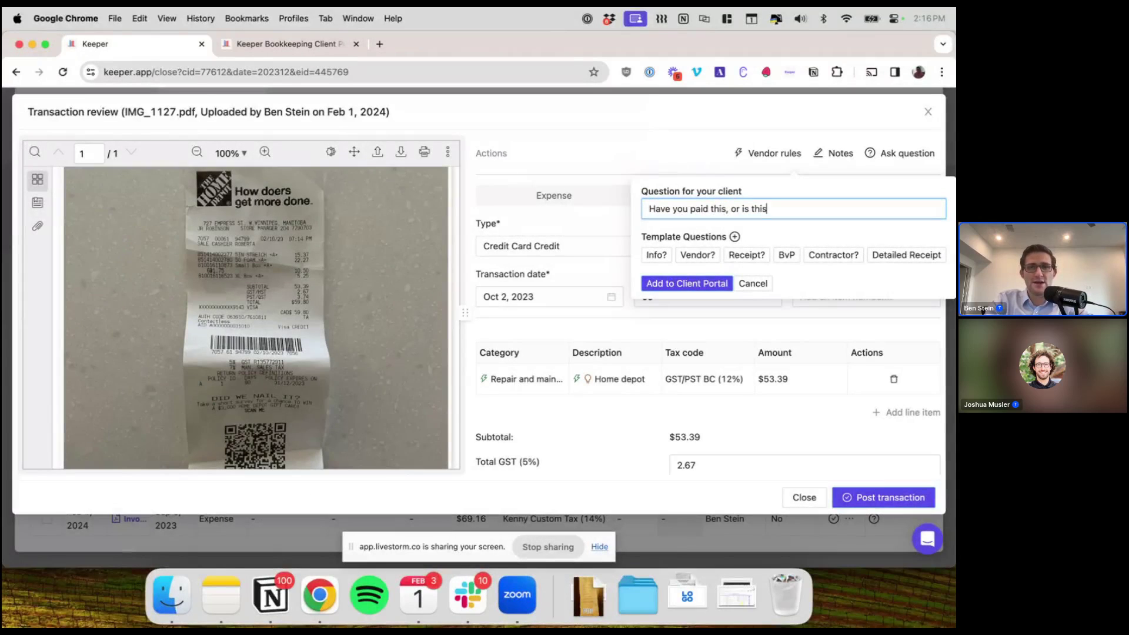
{"action": "type", "text": " an open bill?"}
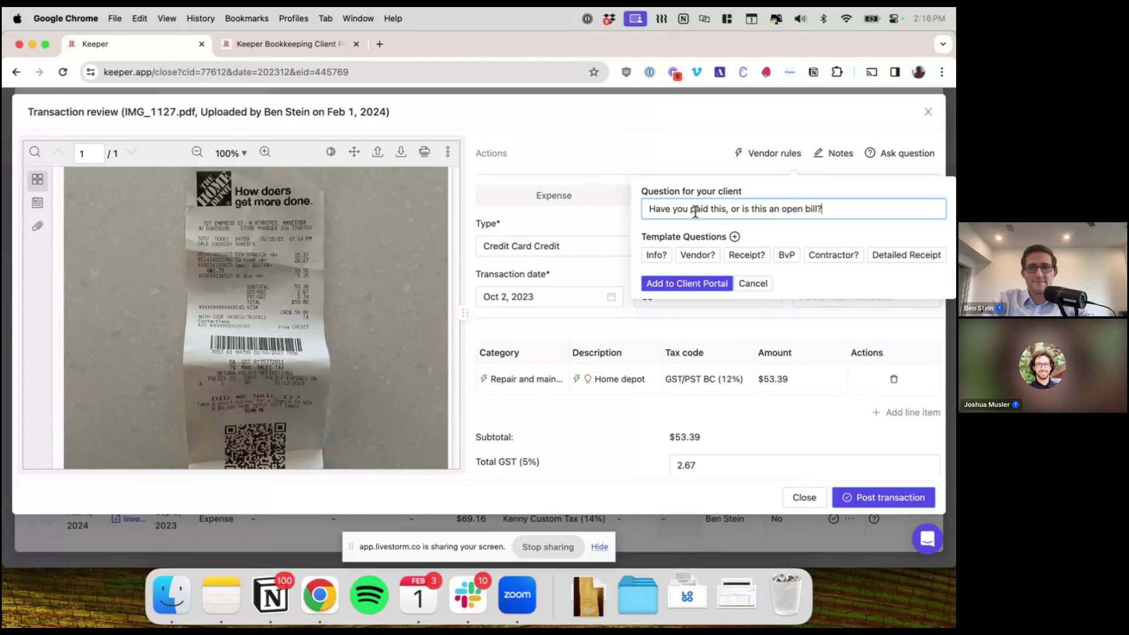
{"action": "left_click", "coordinate": [683, 282]}
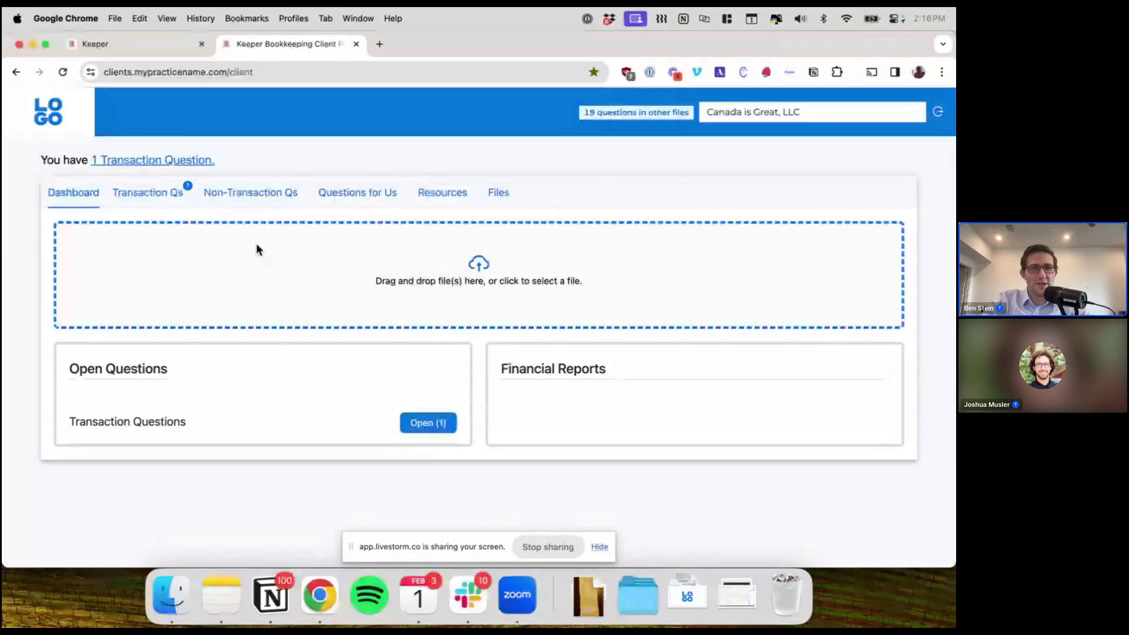
Examine the Home Depot question as the client sees it among the client portal's transaction questions.
{"action": "left_click", "coordinate": [153, 419]}
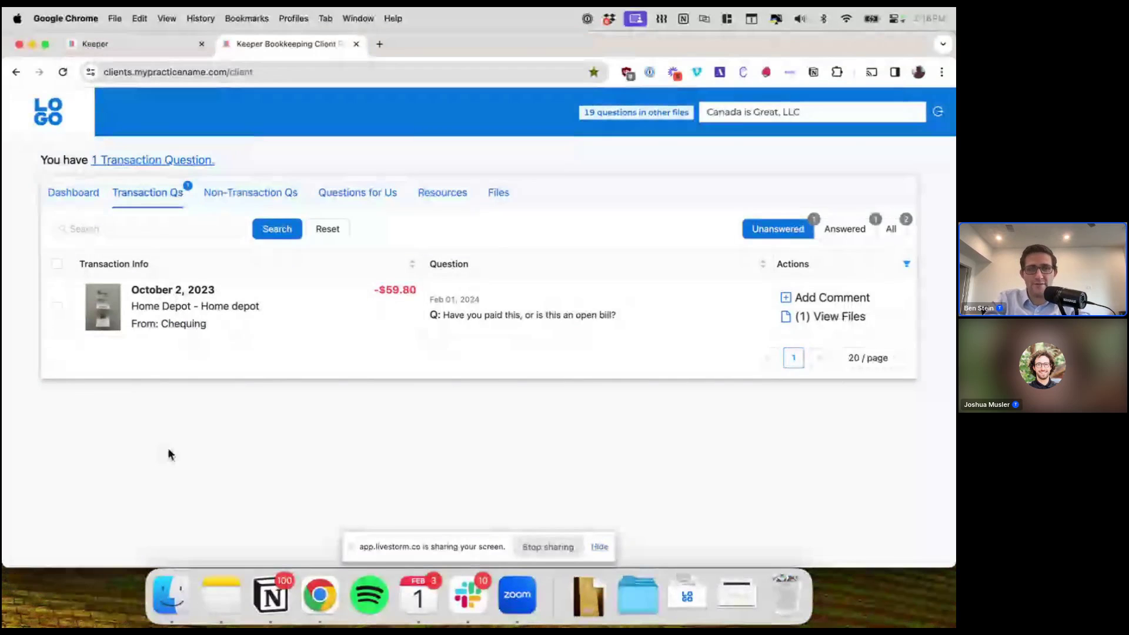
{"action": "left_click_drag", "start_coordinate": [443, 314], "coordinate": [585, 326]}
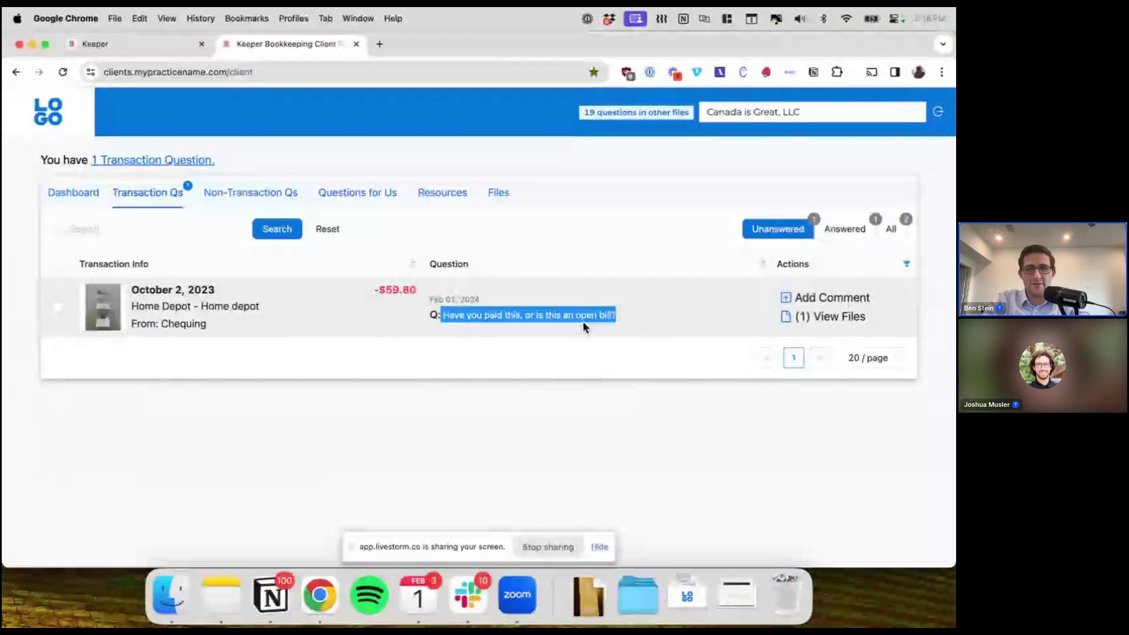
{"action": "left_click", "coordinate": [329, 361]}
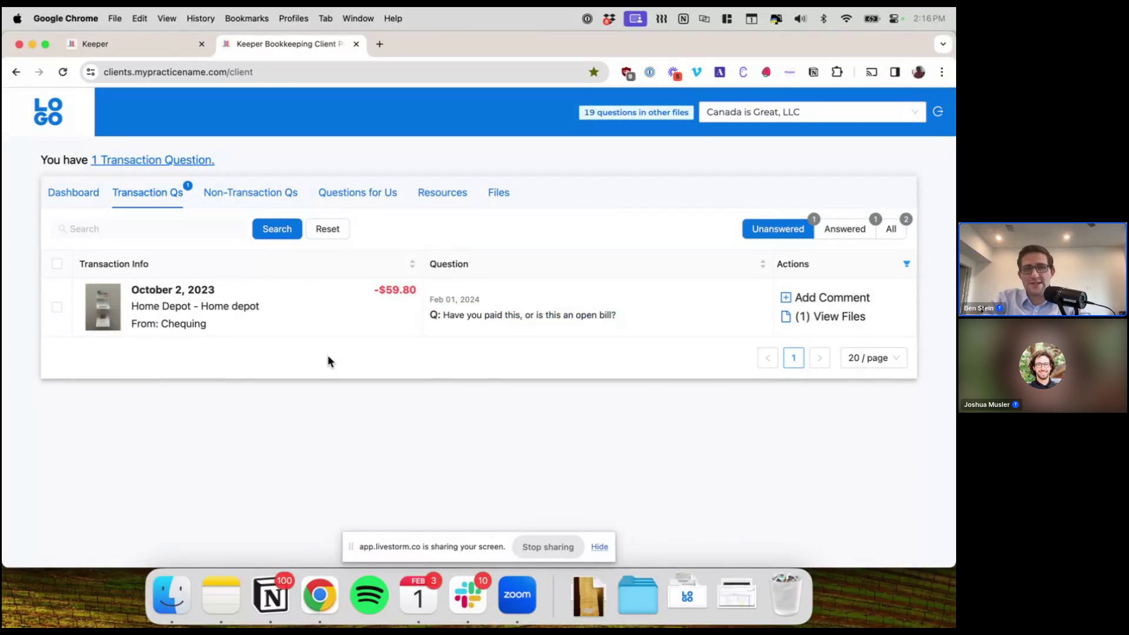
Preview the receipt attached to the portal question at 150% and look at its comment entry form without saving a reply.
{"action": "left_click", "coordinate": [103, 312]}
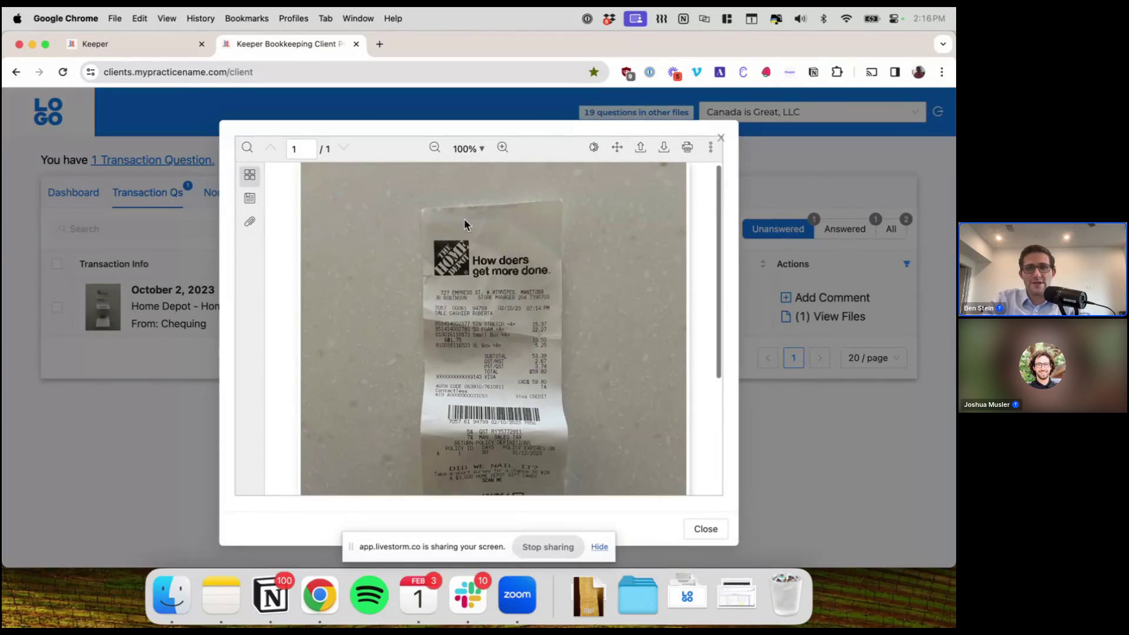
{"action": "left_click", "coordinate": [502, 149]}
{"action": "scroll", "coordinate": [472, 331], "scroll_direction": "down", "scroll_amount": 3}
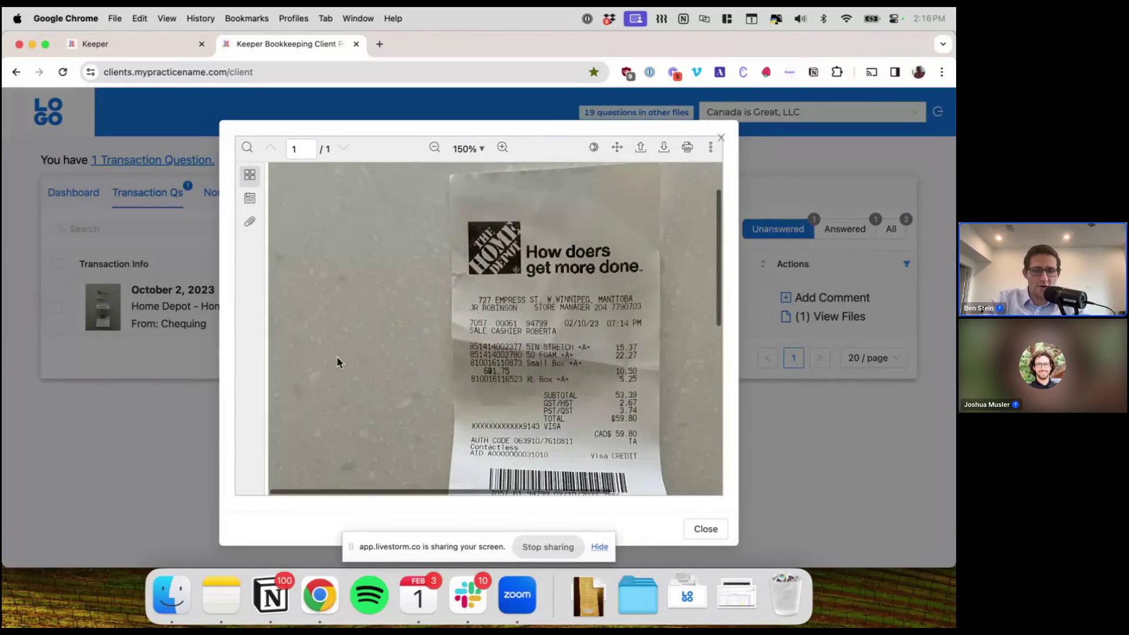
{"action": "left_click", "coordinate": [189, 418]}
{"action": "left_click", "coordinate": [830, 300]}
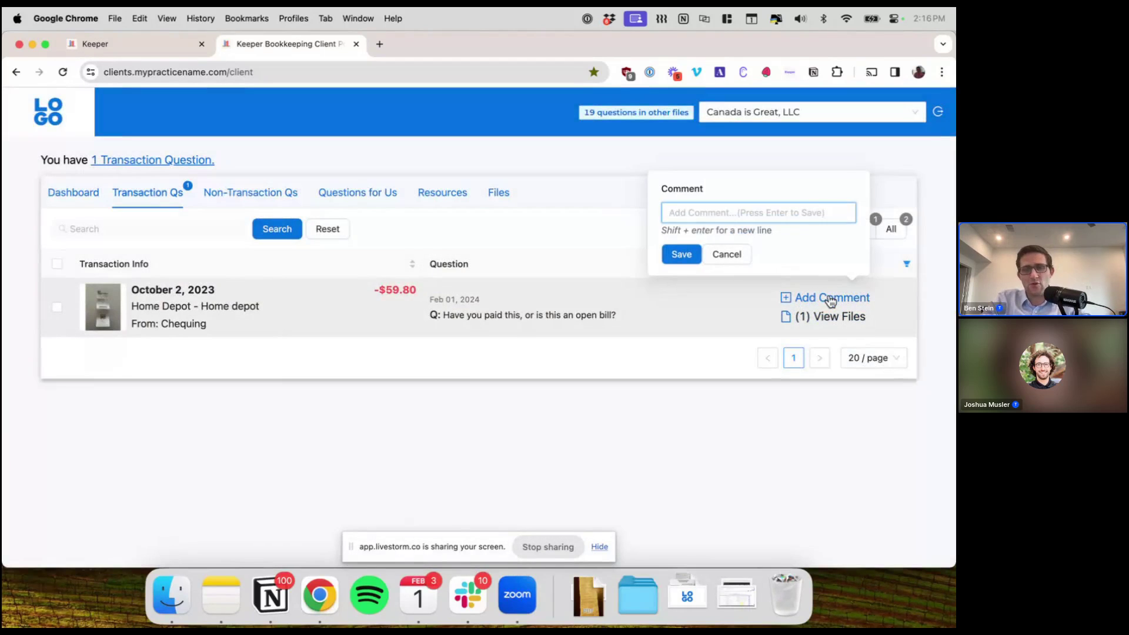
{"action": "left_click", "coordinate": [478, 385]}
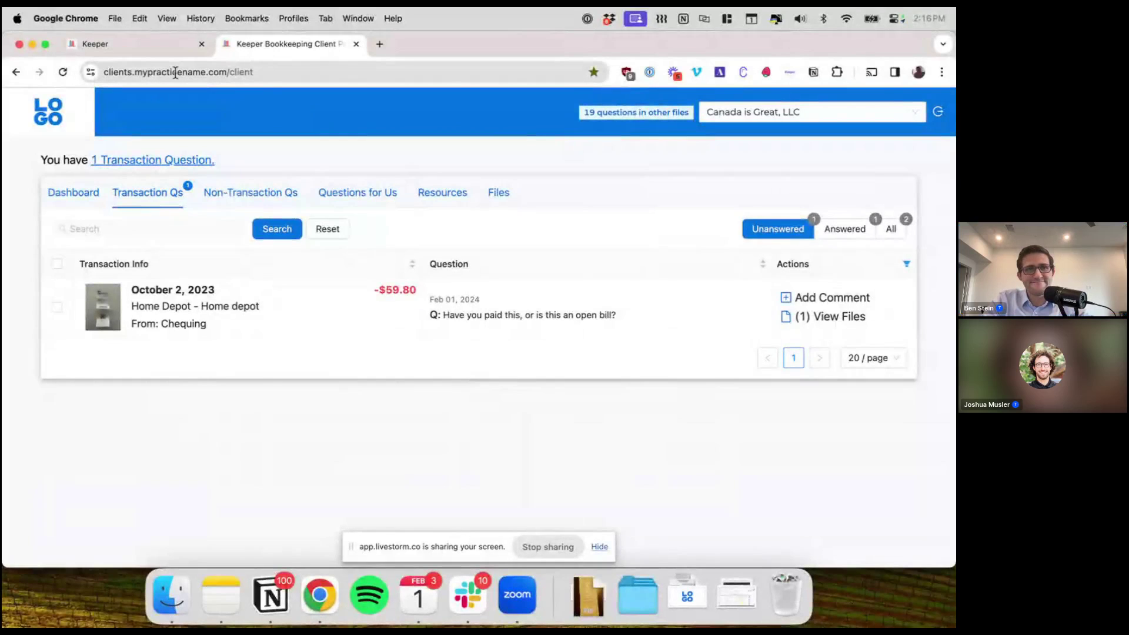
Return to Keeper, close the receipt review, and check the Home Depot row's client question in the transaction files table.
{"action": "left_click", "coordinate": [141, 48]}
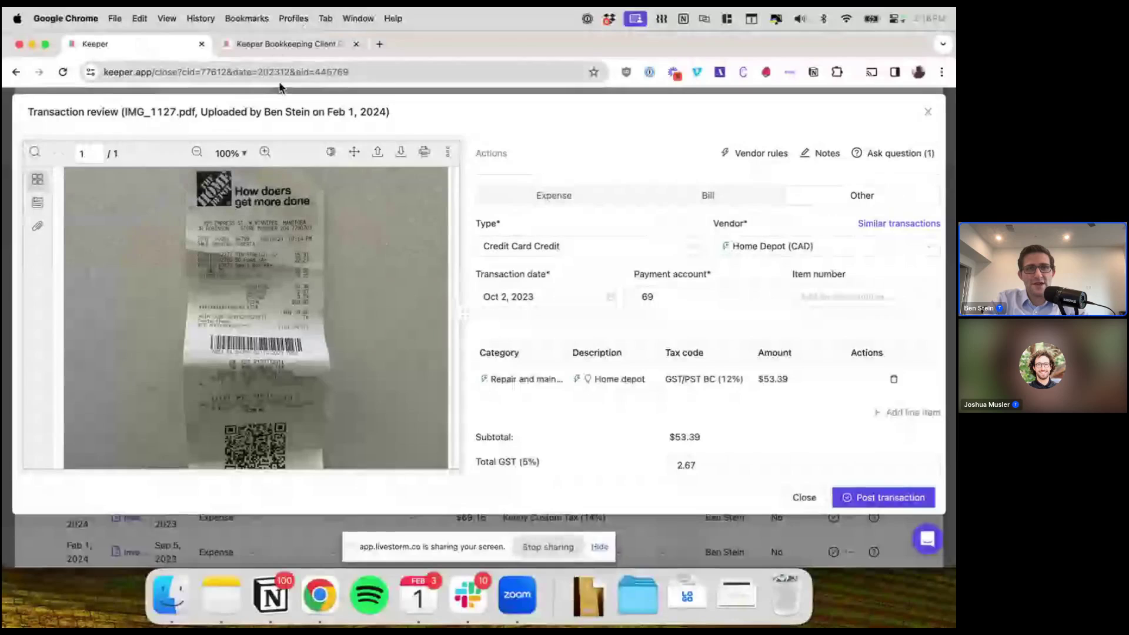
{"action": "left_click", "coordinate": [310, 517]}
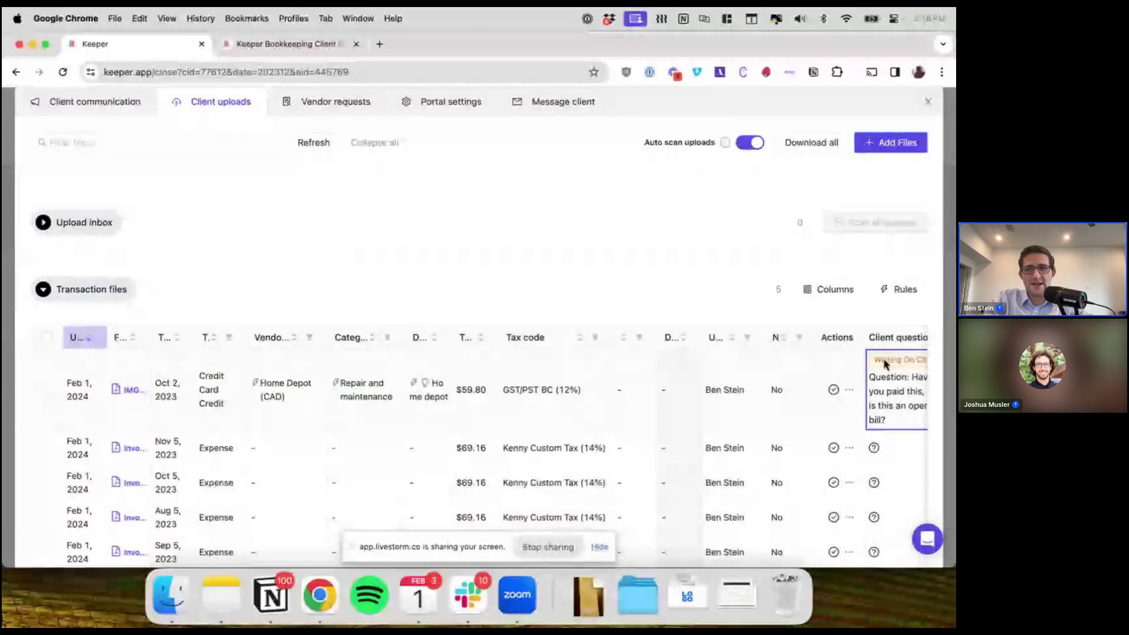
{"action": "scroll", "coordinate": [891, 413], "scroll_direction": "right", "scroll_amount": 2}
{"action": "scroll", "coordinate": [888, 415], "scroll_direction": "left", "scroll_amount": 2}
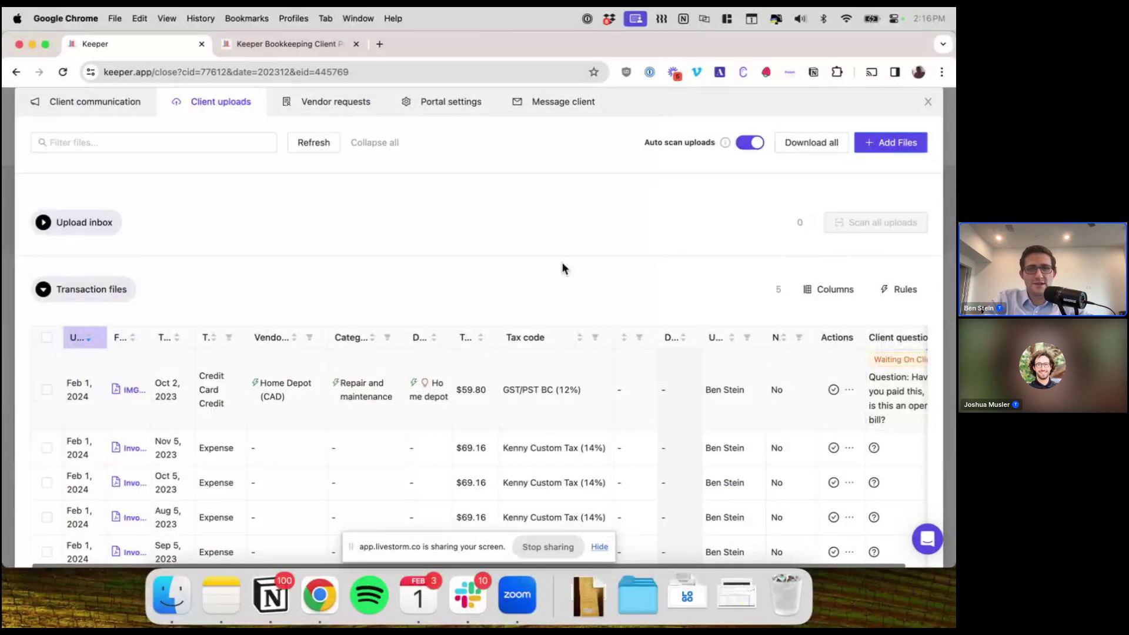
{"action": "scroll", "coordinate": [530, 224], "scroll_direction": "up", "scroll_amount": 1}
{"action": "left_click", "coordinate": [560, 101]}
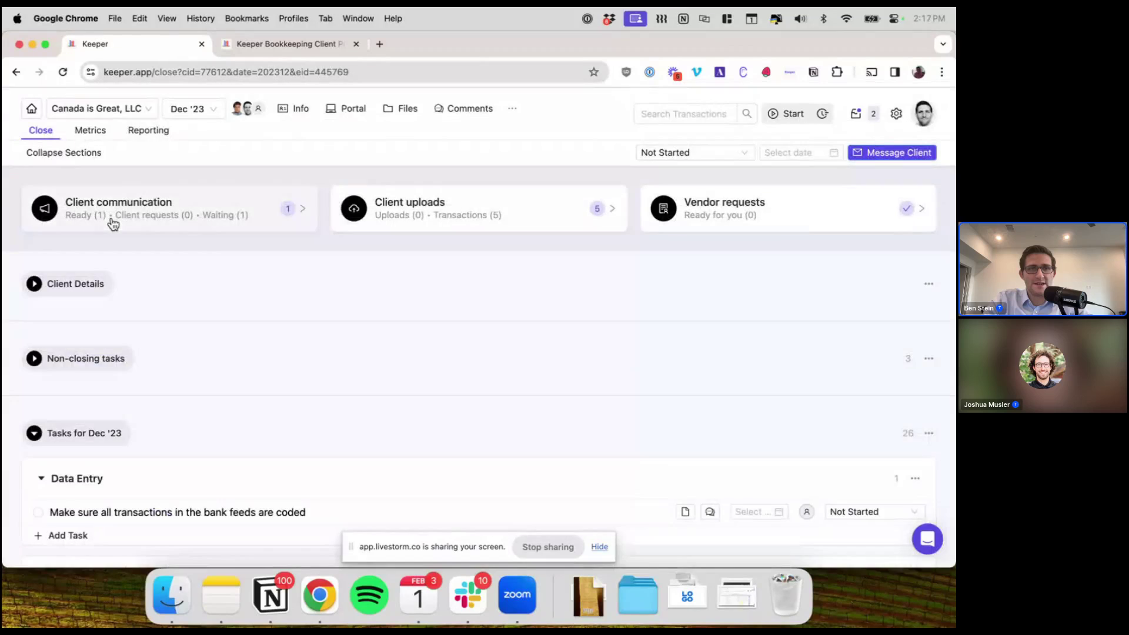
Review the transaction questions under Client communication, collapsing the posted transactions to examine the Home Depot file's question.
{"action": "left_click", "coordinate": [118, 206]}
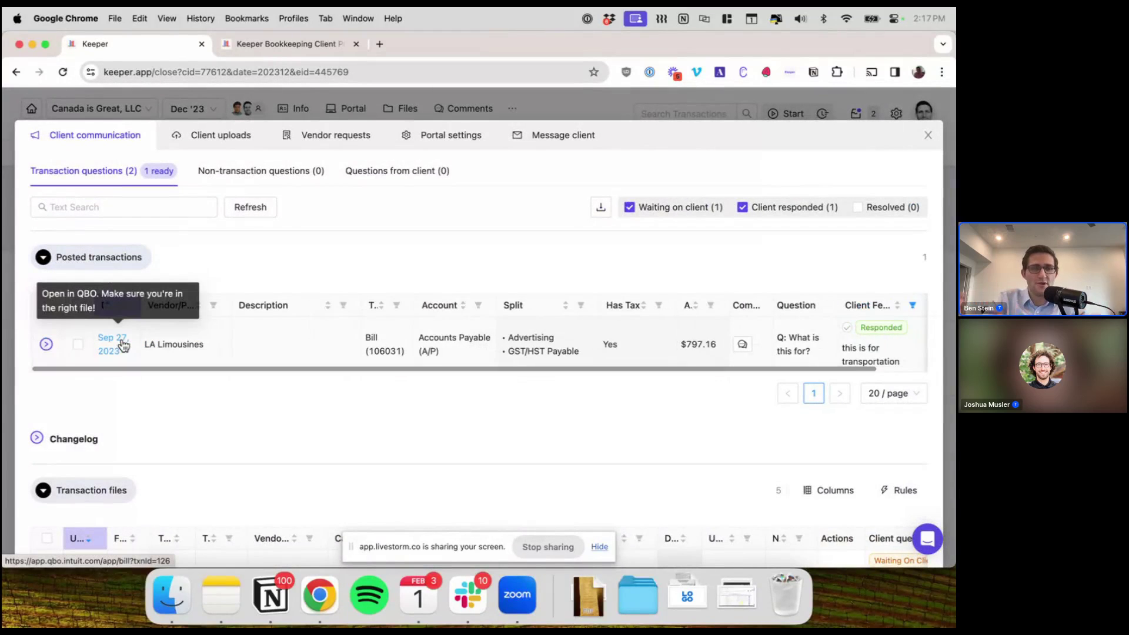
{"action": "left_click", "coordinate": [104, 261]}
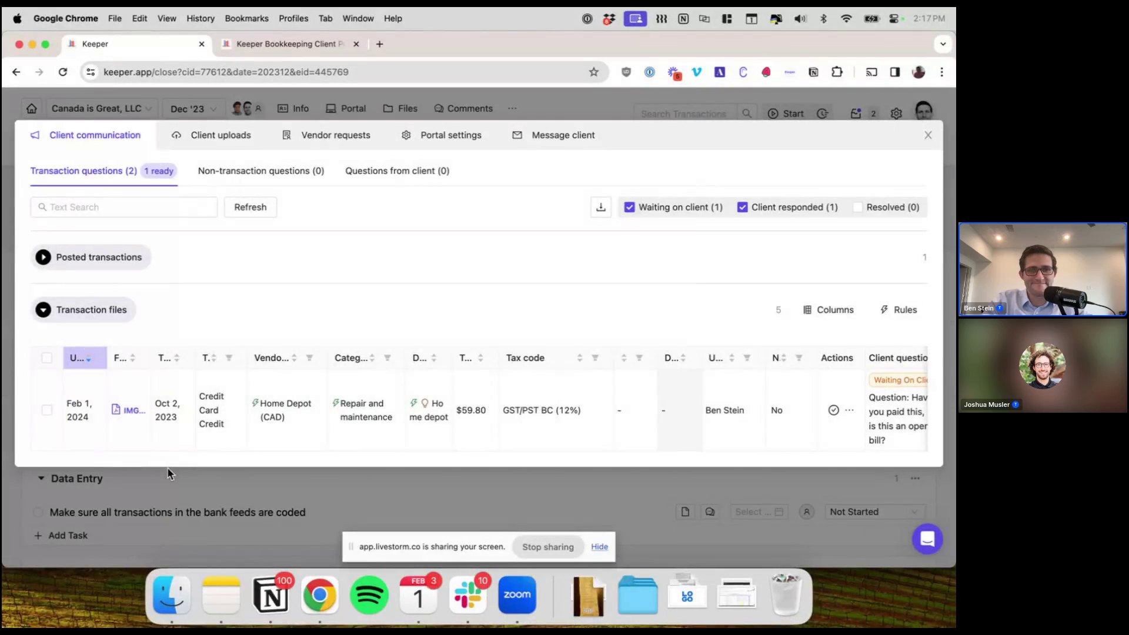
{"action": "left_click", "coordinate": [224, 490]}
Open the Nov 5, 2023 invoice from the client uploads' transaction files for review.
{"action": "left_click", "coordinate": [442, 220]}
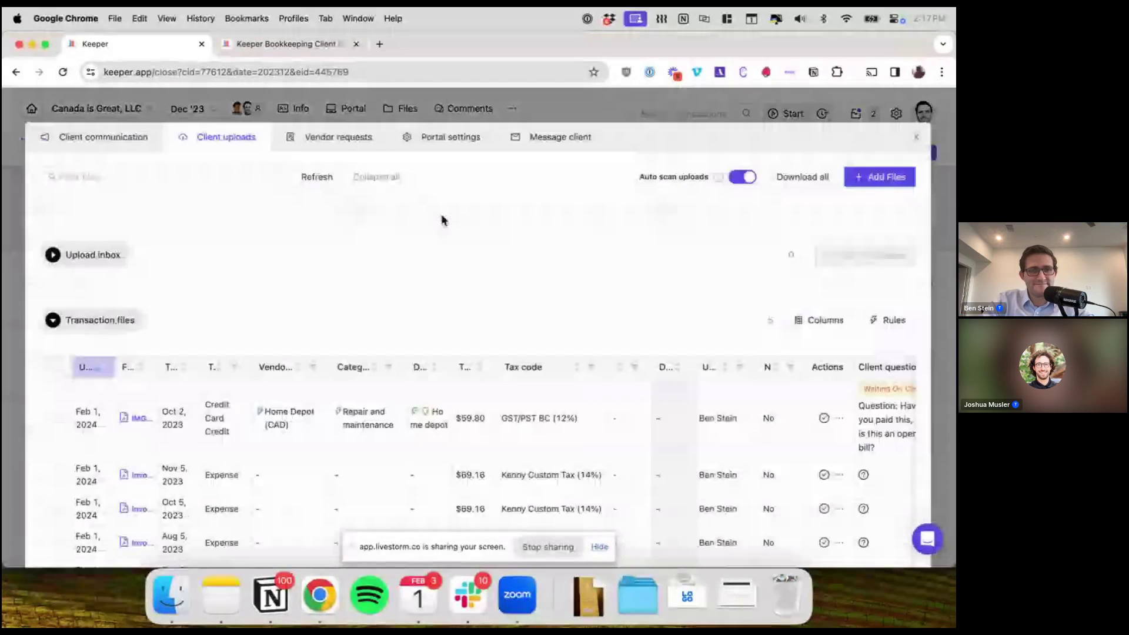
{"action": "scroll", "coordinate": [404, 312], "scroll_direction": "down", "scroll_amount": 2}
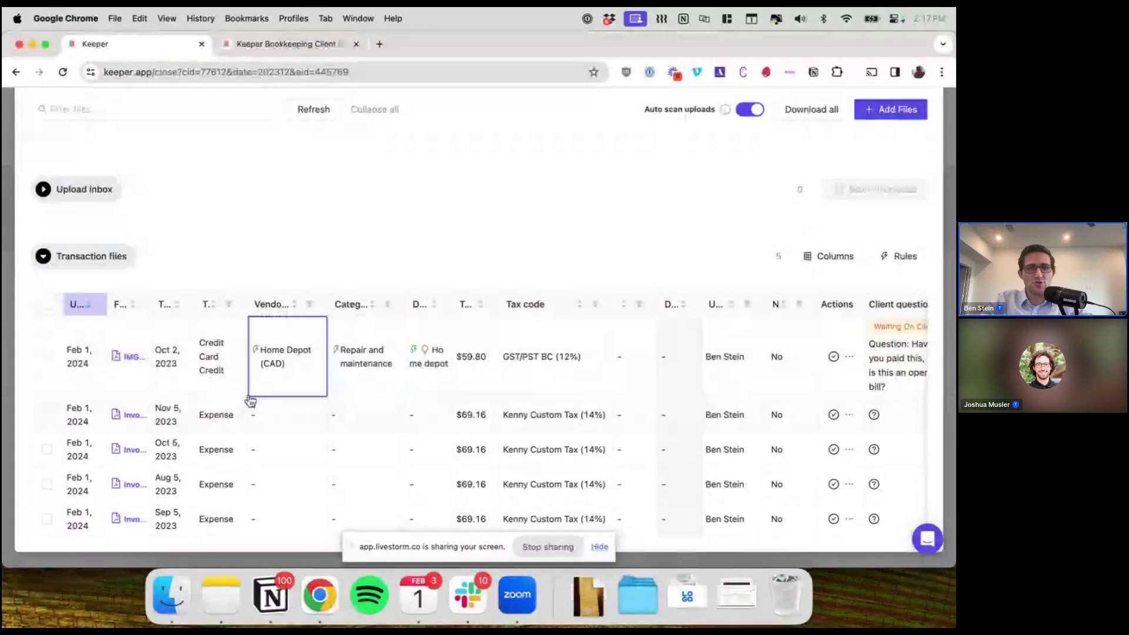
{"action": "left_click", "coordinate": [127, 415]}
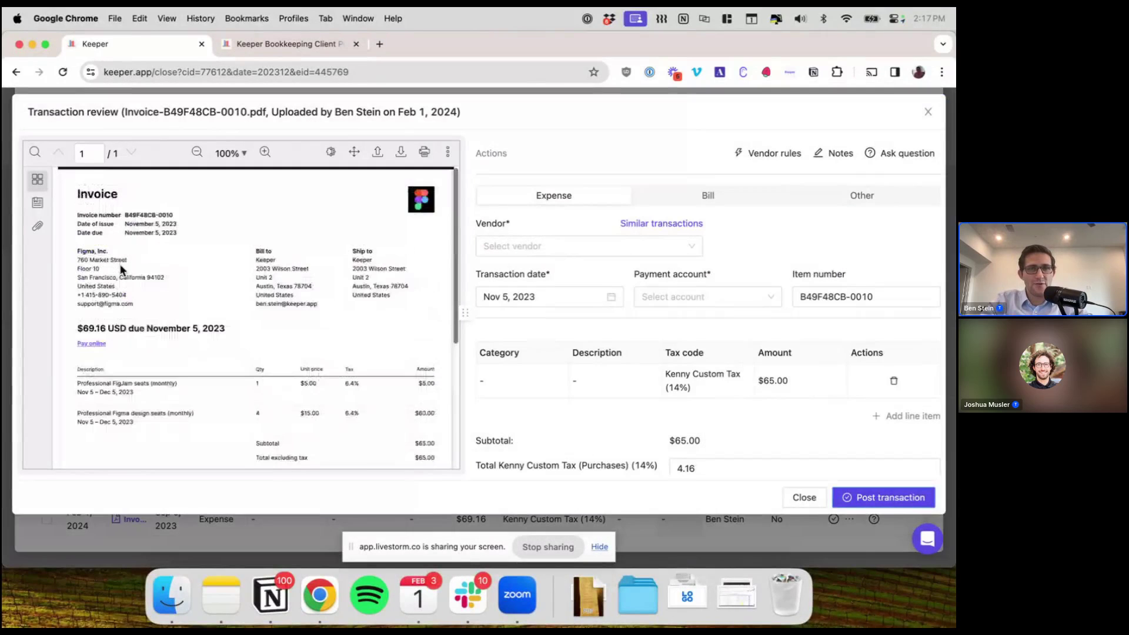
Create the vendor Figma, Inc. with USD currency and assign it to the Nov 5, 2023 invoice in the transaction files.
{"action": "left_click", "coordinate": [149, 525]}
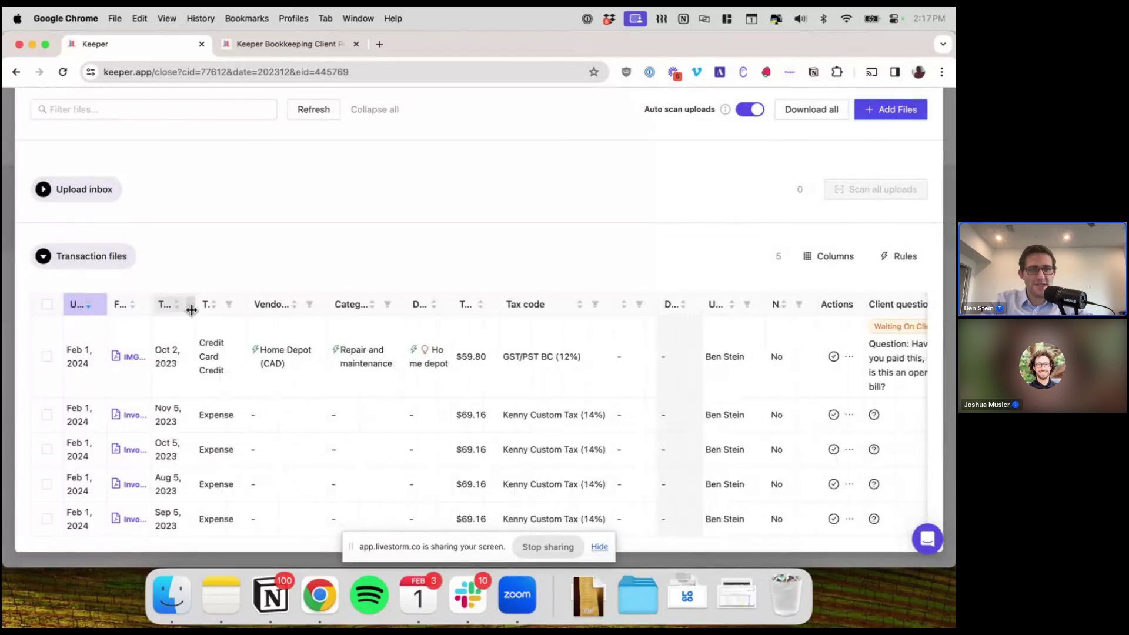
{"action": "left_click_drag", "start_coordinate": [151, 305], "coordinate": [266, 304]}
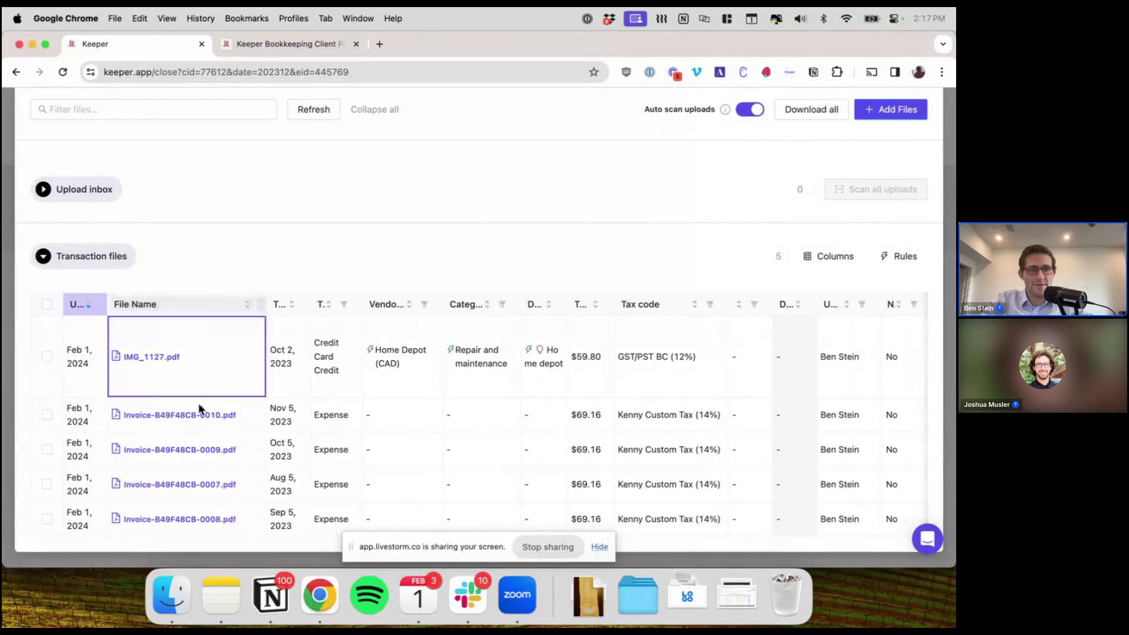
{"action": "left_click", "coordinate": [377, 415]}
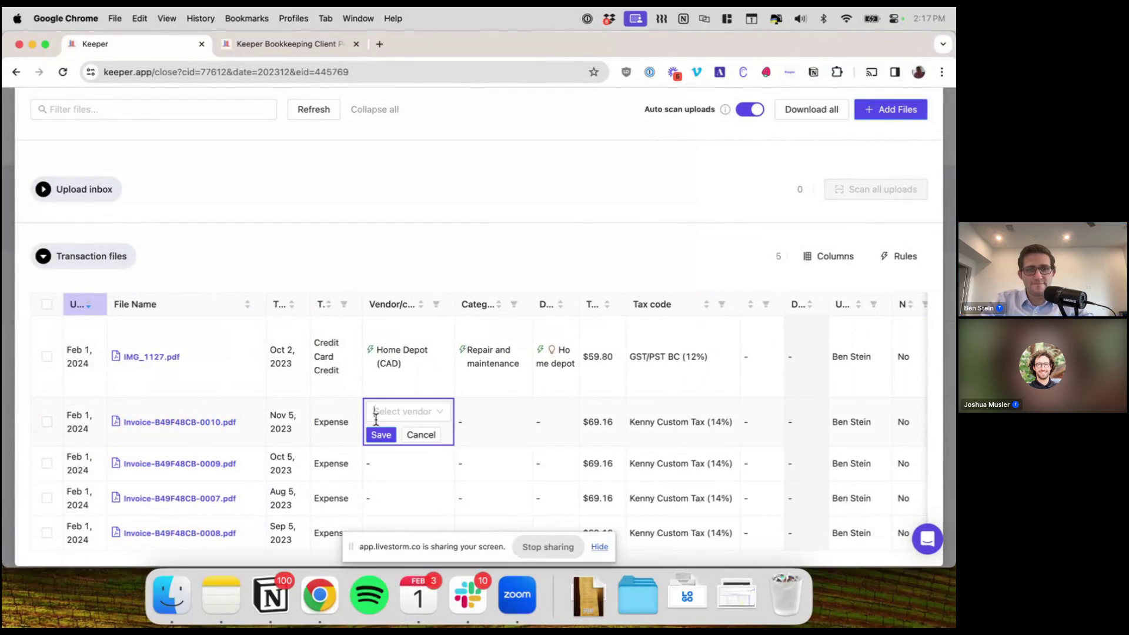
{"action": "type", "text": "Figma"}
{"action": "left_click", "coordinate": [412, 505]}
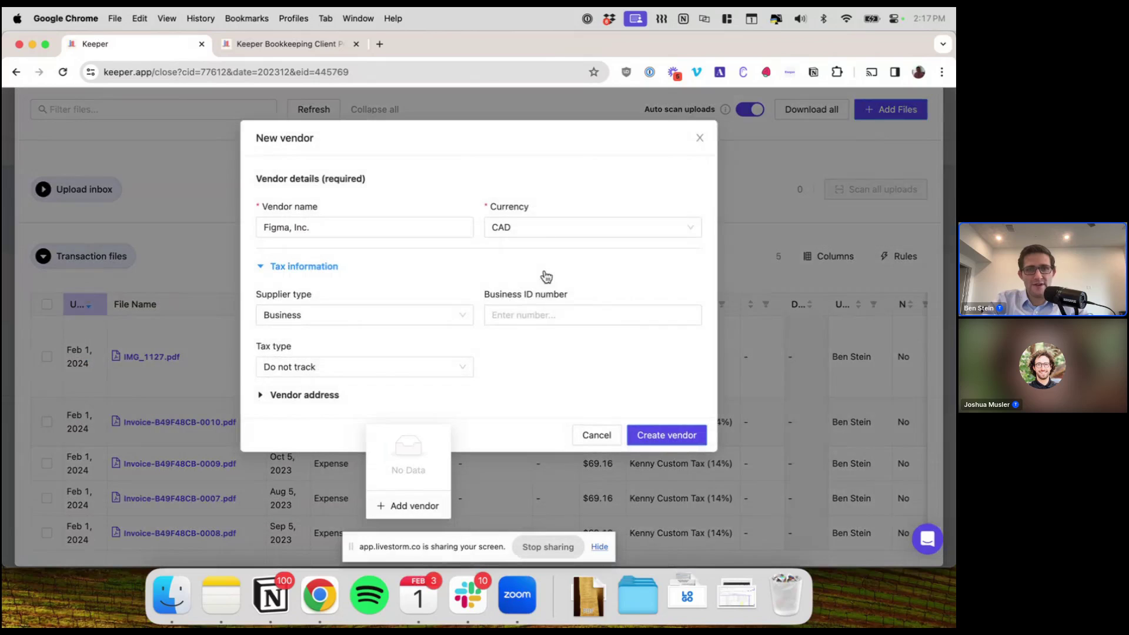
{"action": "left_click", "coordinate": [547, 230]}
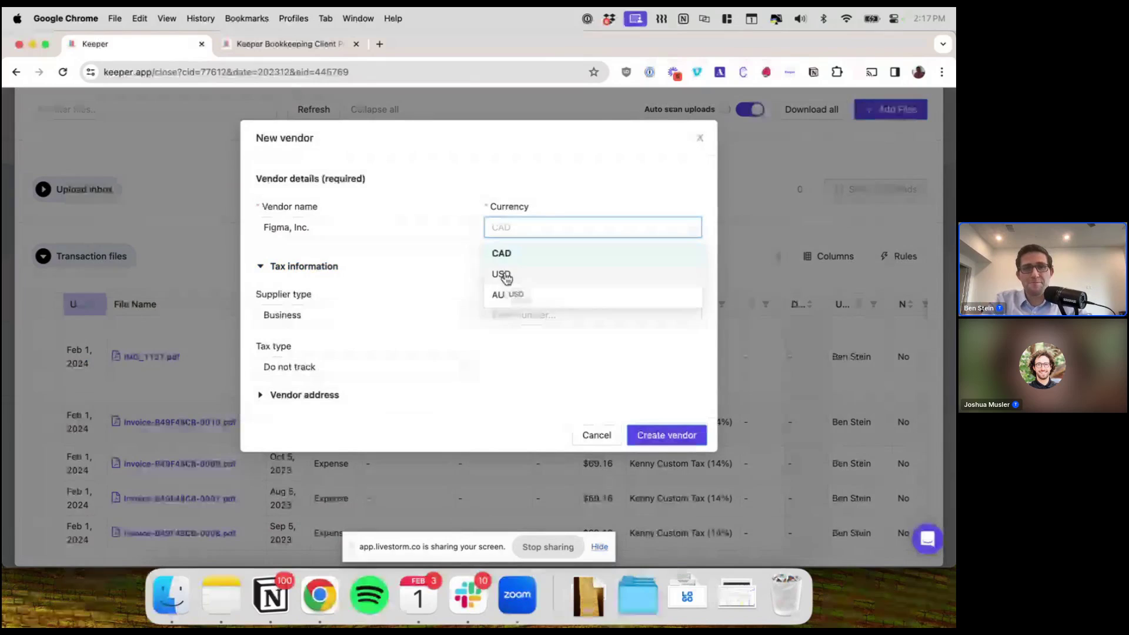
{"action": "left_click", "coordinate": [504, 276]}
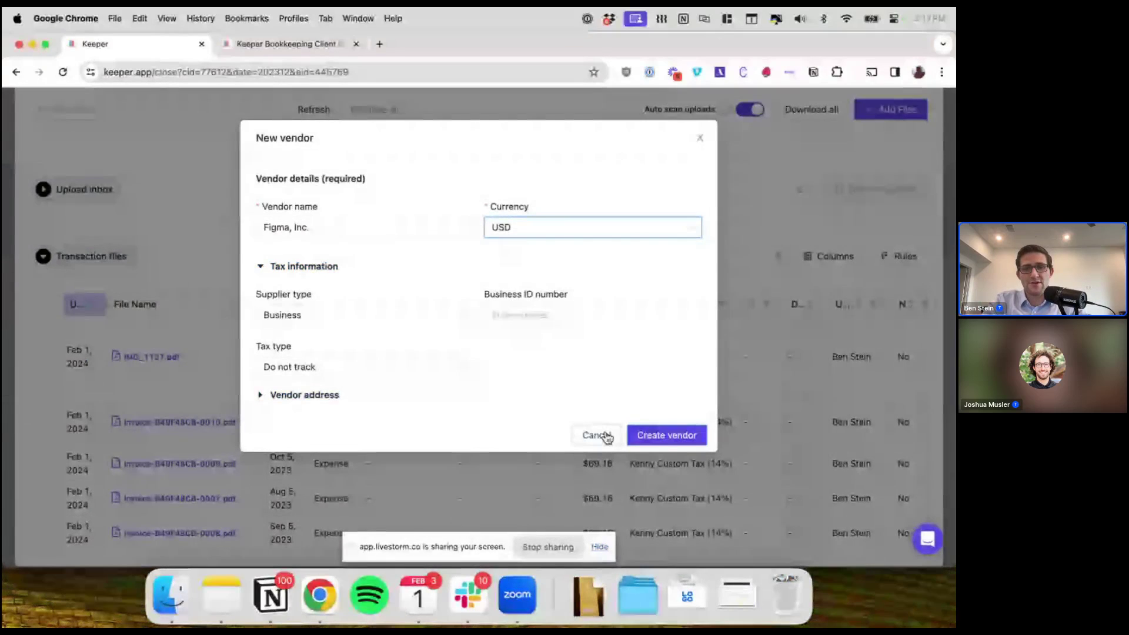
{"action": "left_click", "coordinate": [659, 436]}
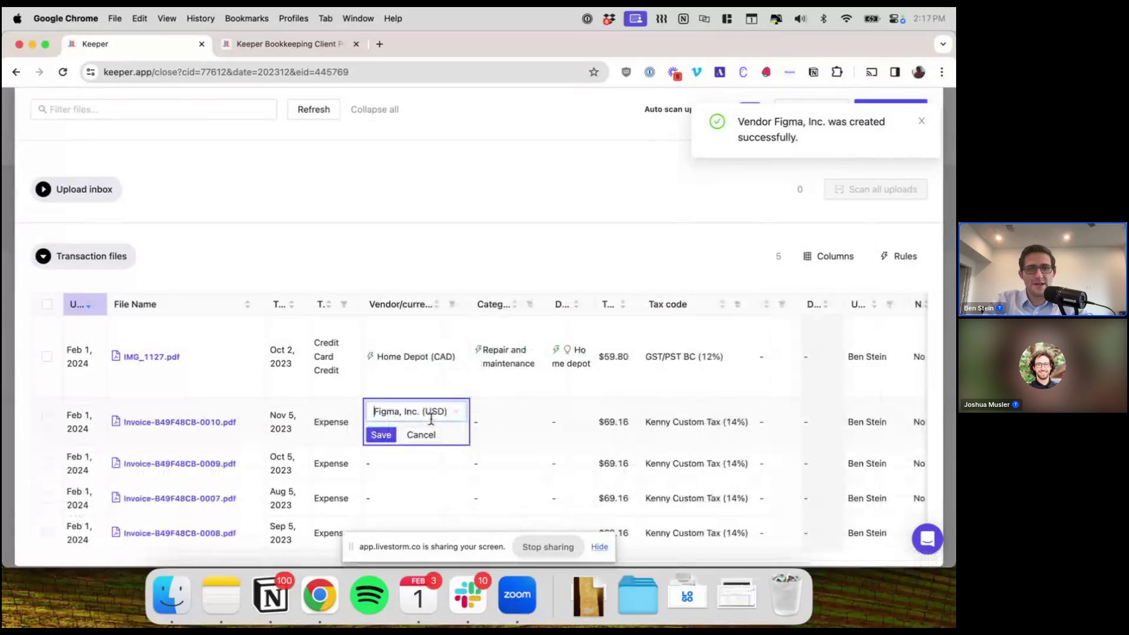
{"action": "left_click", "coordinate": [381, 435]}
Bulk-assign the vendor Figma, Inc. (USD) to the Oct 5, Aug 5 and Sep 5, 2023 invoices, and clear the selection.
{"action": "left_click", "coordinate": [46, 449]}
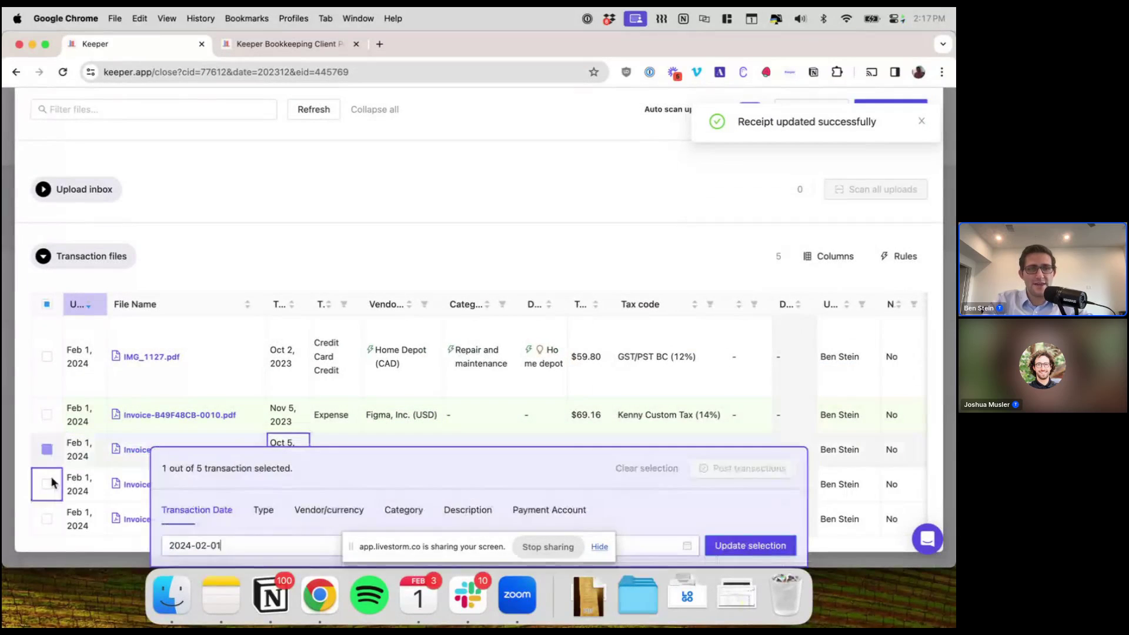
{"action": "left_click", "coordinate": [47, 485]}
{"action": "left_click", "coordinate": [47, 519]}
{"action": "left_click", "coordinate": [278, 513]}
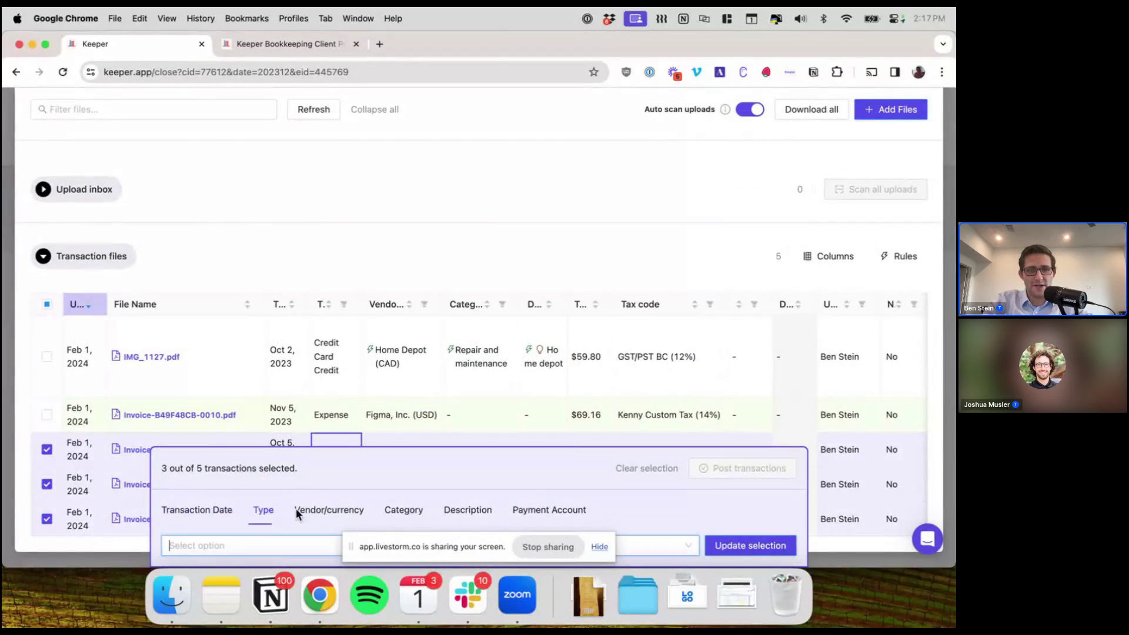
{"action": "left_click", "coordinate": [329, 510]}
{"action": "left_click", "coordinate": [291, 544]}
{"action": "type", "text": "figma"}
{"action": "left_click", "coordinate": [205, 489]}
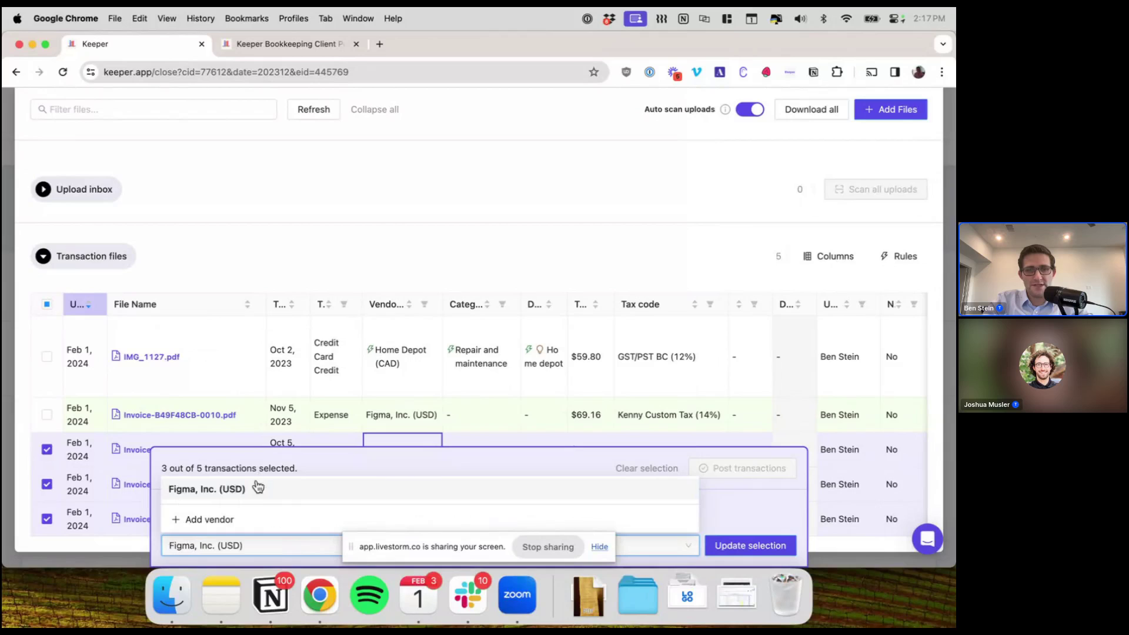
{"action": "left_click", "coordinate": [739, 545]}
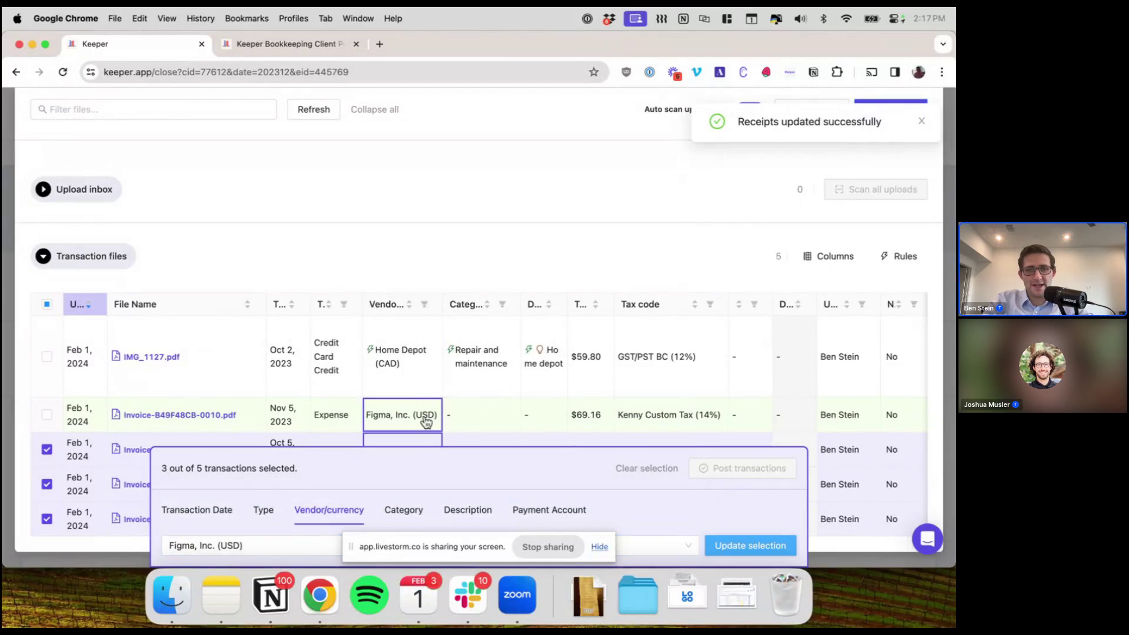
{"action": "left_click_drag", "start_coordinate": [488, 547], "coordinate": [589, 580]}
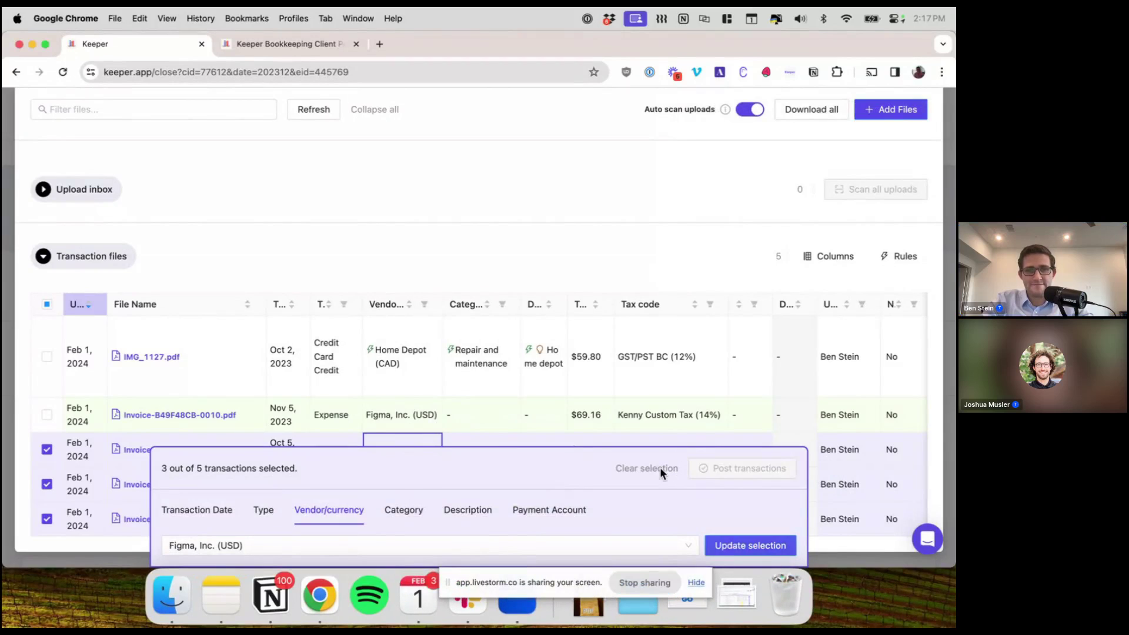
{"action": "left_click", "coordinate": [659, 468]}
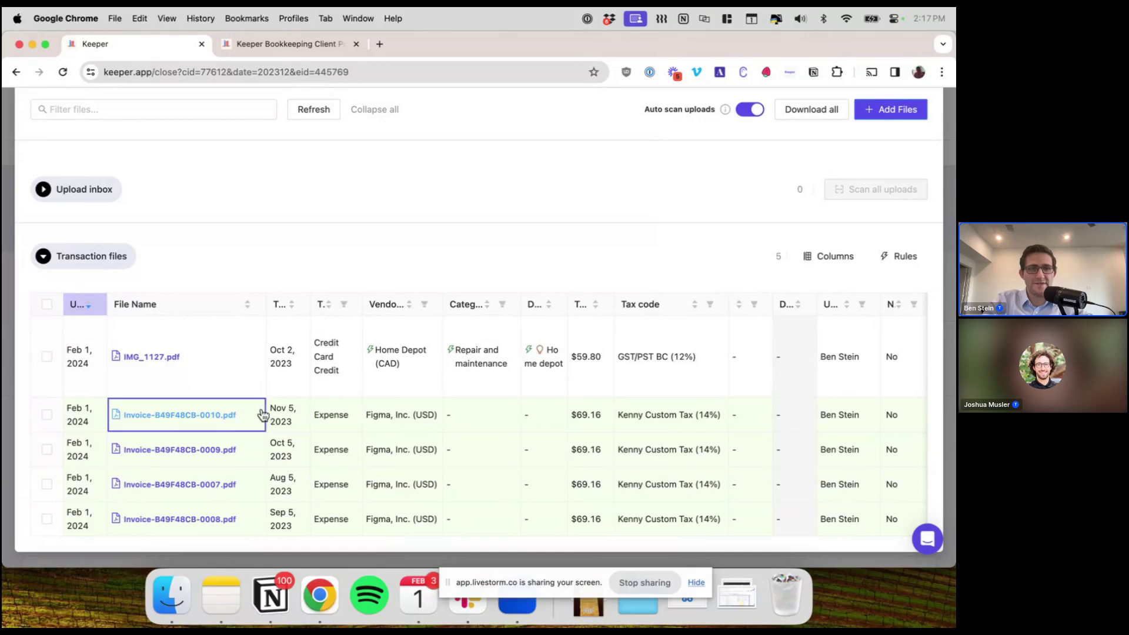
Bulk-set the category of all four Figma invoices to Software, clear the selection, and narrow the File Name column.
{"action": "left_click", "coordinate": [46, 414]}
{"action": "left_click", "coordinate": [47, 450]}
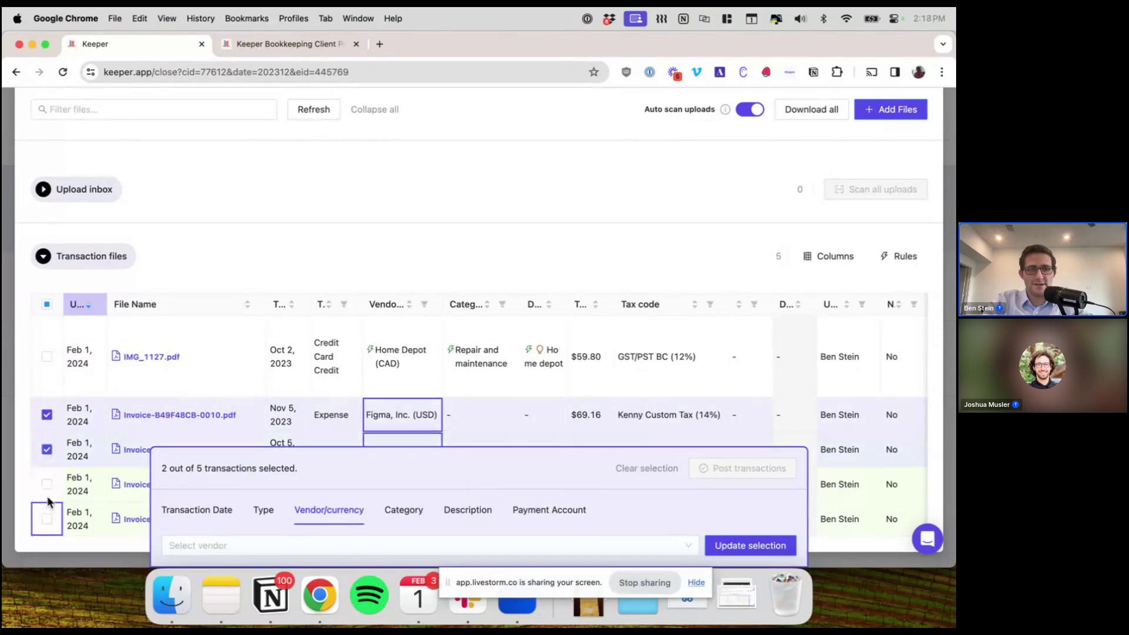
{"action": "left_click", "coordinate": [47, 484]}
{"action": "left_click", "coordinate": [47, 519]}
{"action": "left_click", "coordinate": [464, 510]}
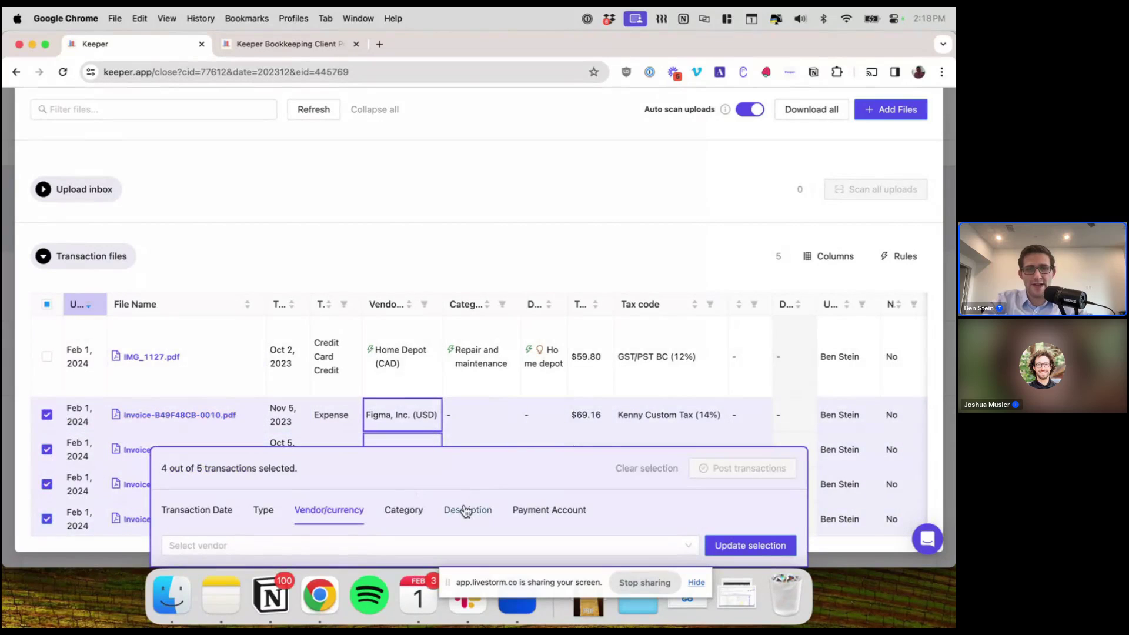
{"action": "left_click", "coordinate": [403, 511]}
{"action": "left_click", "coordinate": [394, 544]}
{"action": "type", "text": "software"}
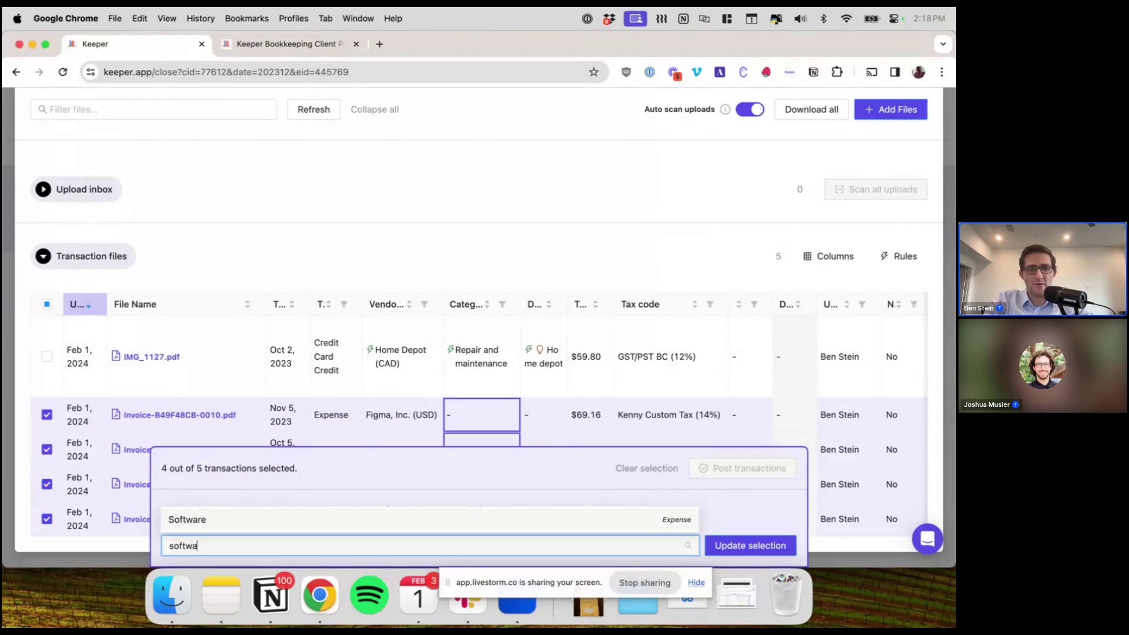
{"action": "key", "text": "Return"}
{"action": "left_click", "coordinate": [720, 548]}
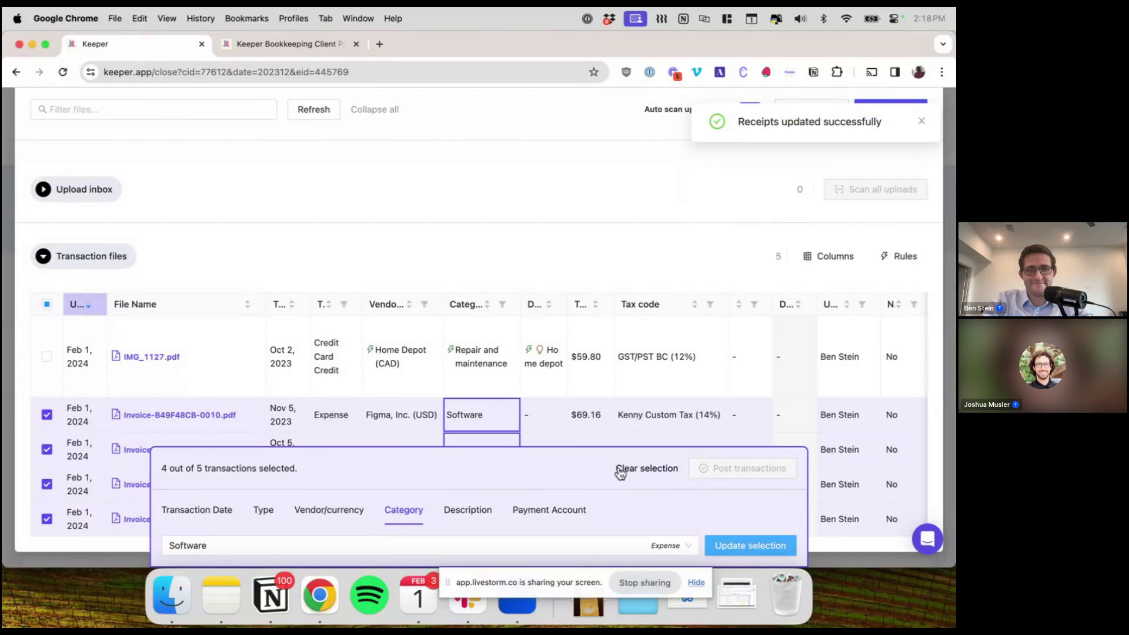
{"action": "left_click", "coordinate": [625, 469]}
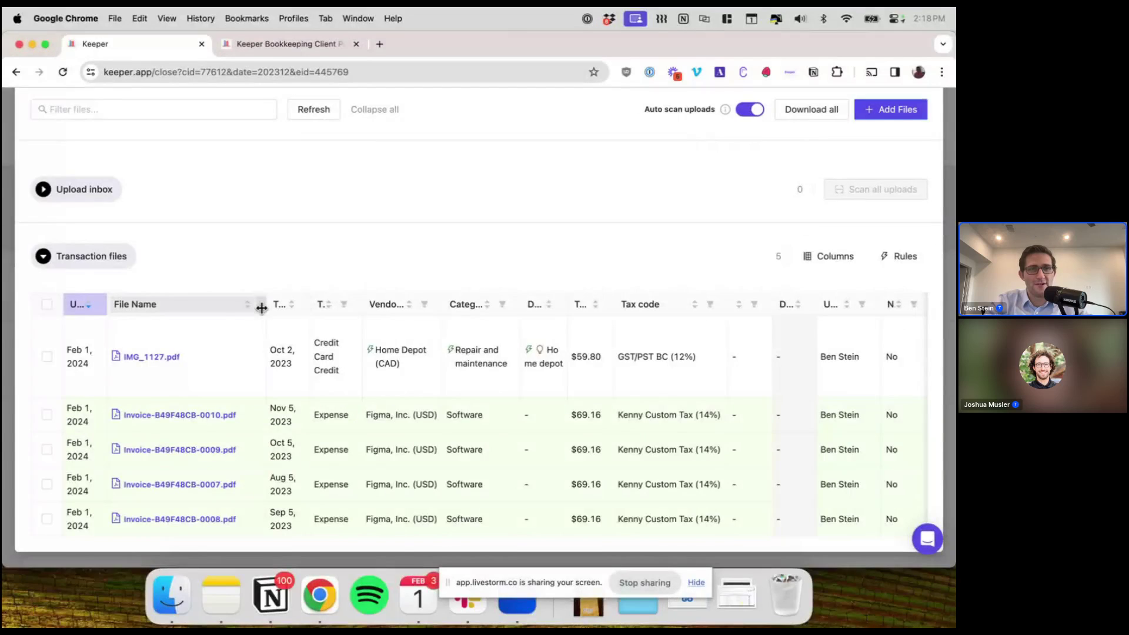
{"action": "left_click_drag", "start_coordinate": [263, 308], "coordinate": [145, 308]}
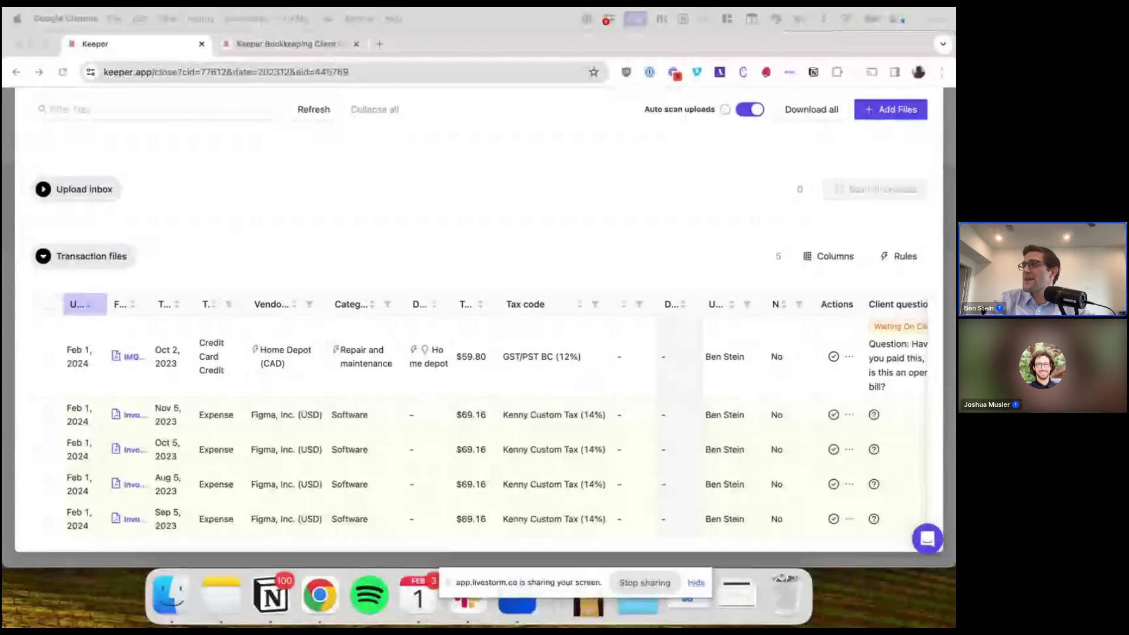
Leave the client uploads and save the client's accounting settings with Customers (Projects) turned on.
{"action": "scroll", "coordinate": [597, 282], "scroll_direction": "up", "scroll_amount": 2}
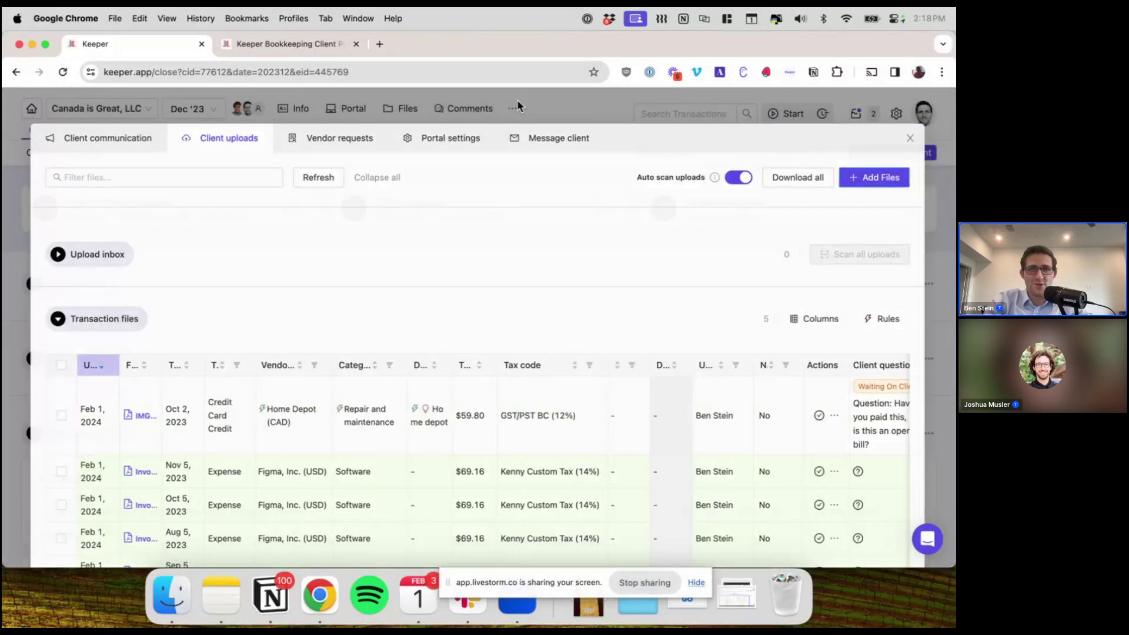
{"action": "left_click", "coordinate": [512, 107]}
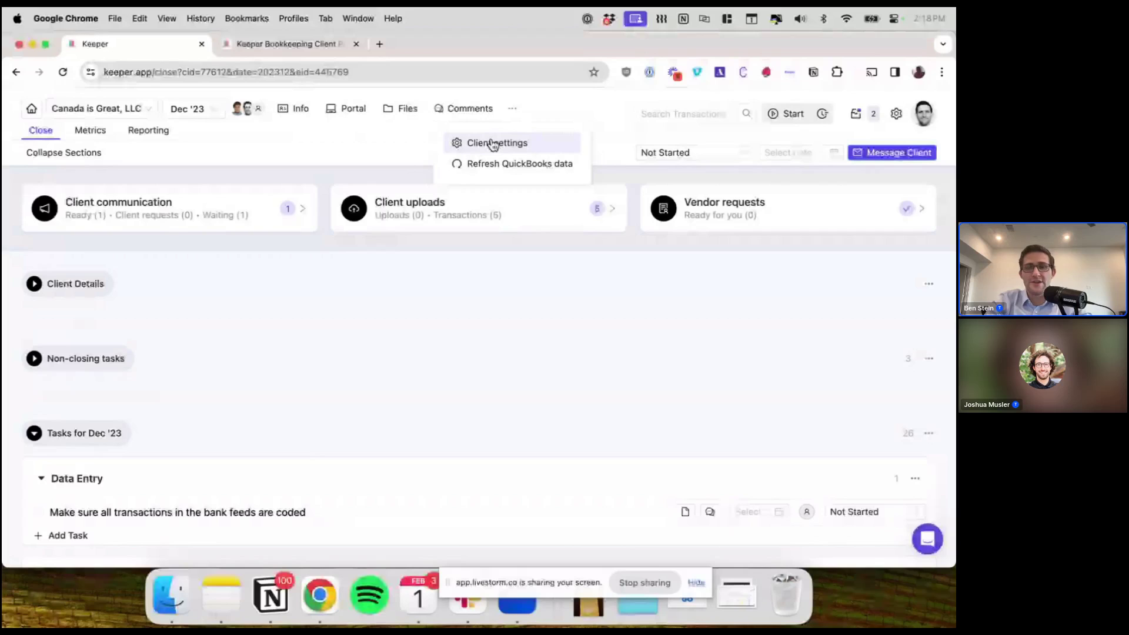
{"action": "left_click", "coordinate": [493, 145]}
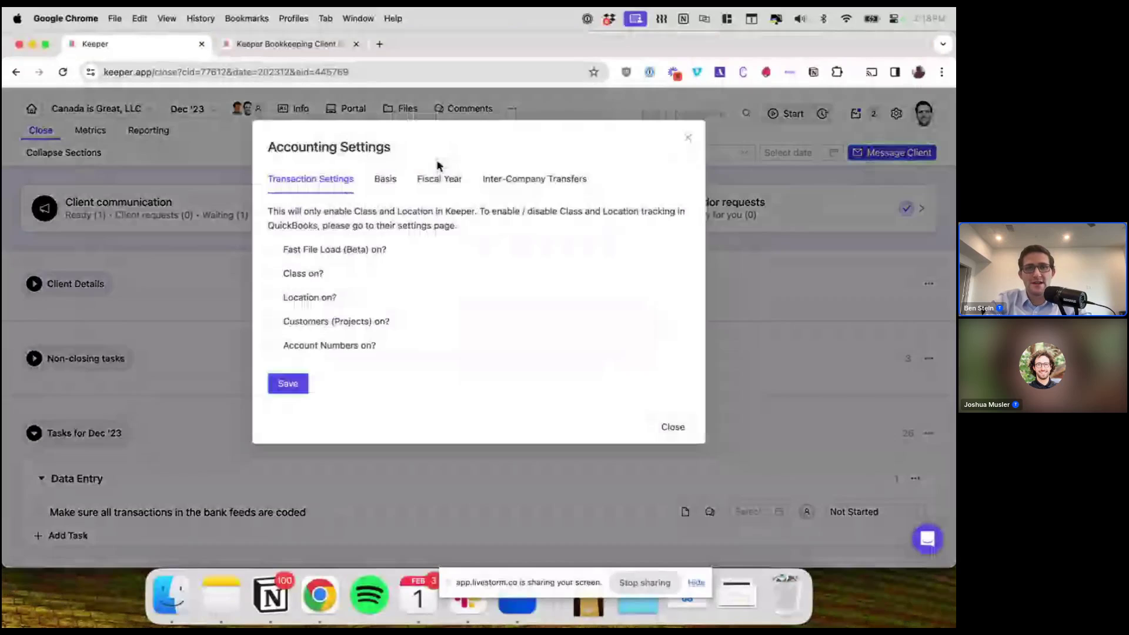
{"action": "triple_click", "coordinate": [311, 153]}
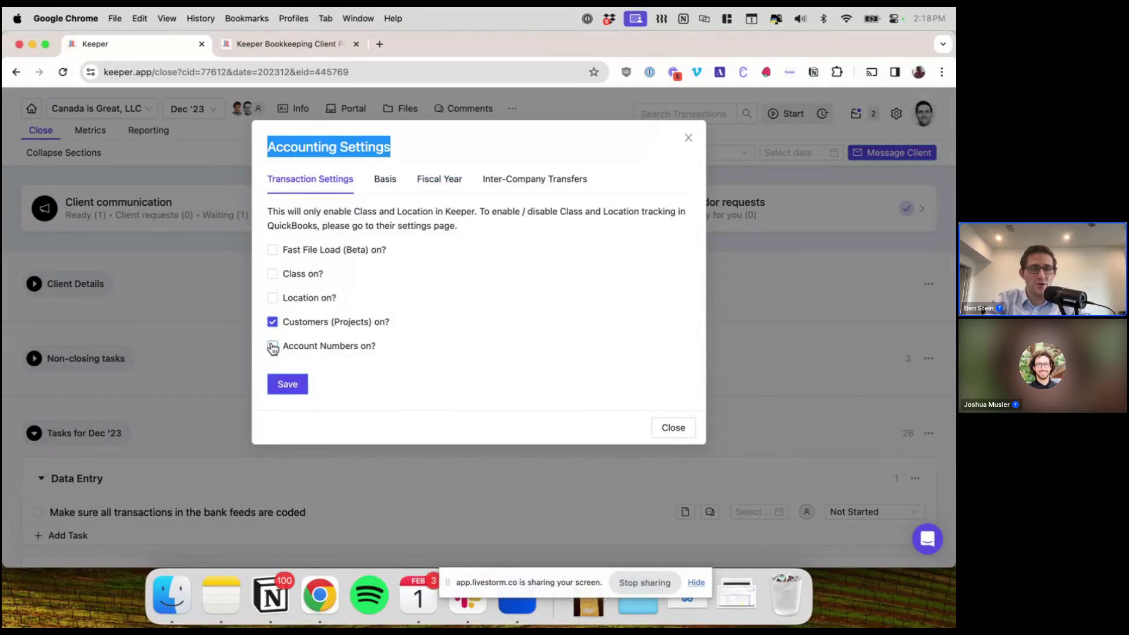
{"action": "left_click", "coordinate": [287, 384]}
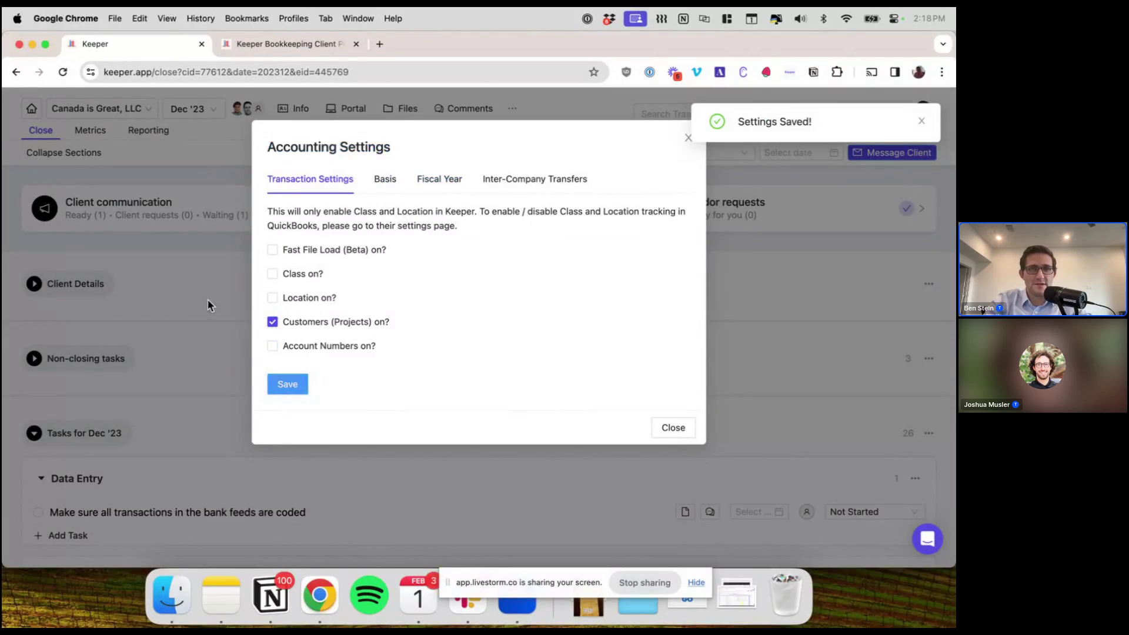
{"action": "left_click", "coordinate": [207, 299]}
Refresh the client uploads, and set the Home Depot receipt's customer to MyCustomer and mark it billable.
{"action": "left_click", "coordinate": [383, 211]}
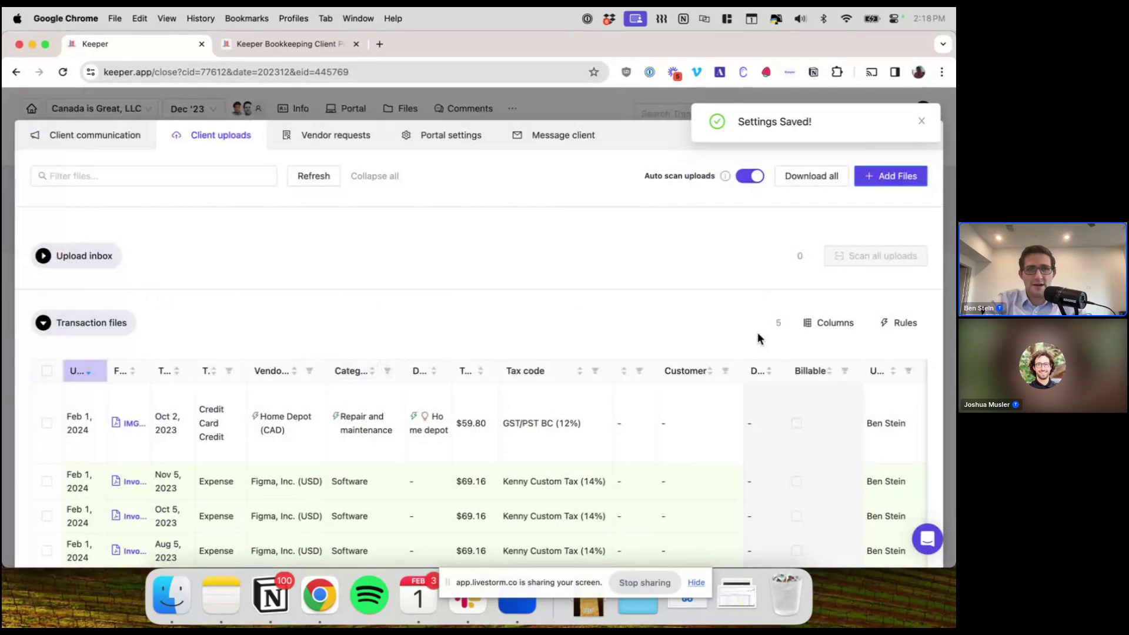
{"action": "left_click", "coordinate": [307, 177]}
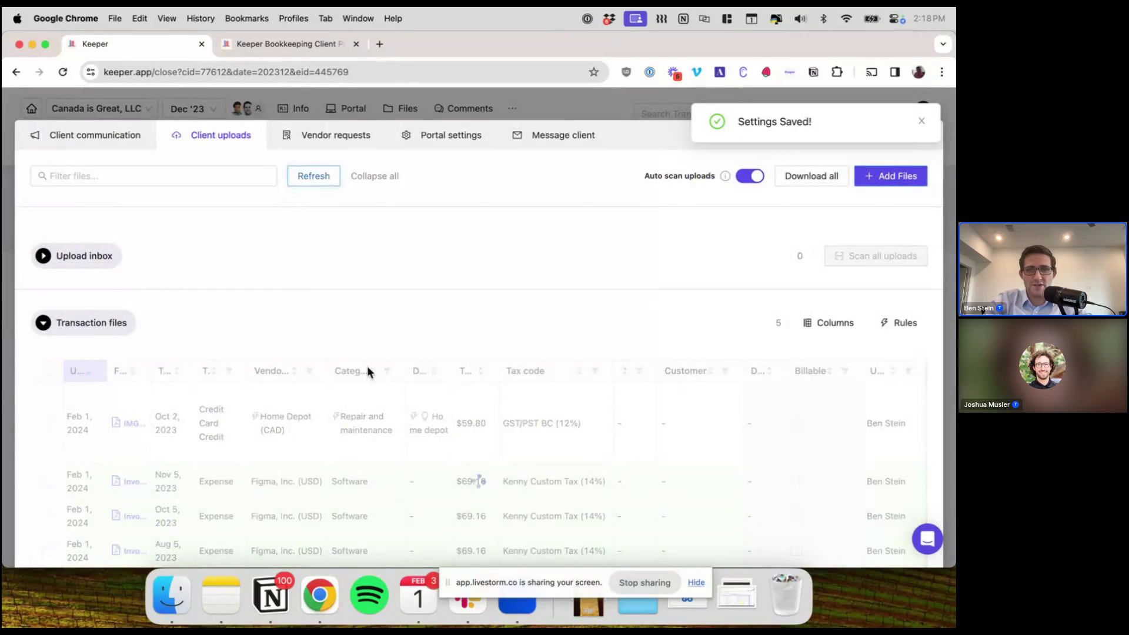
{"action": "scroll", "coordinate": [685, 391], "scroll_direction": "down", "scroll_amount": 3}
{"action": "left_click", "coordinate": [681, 390]}
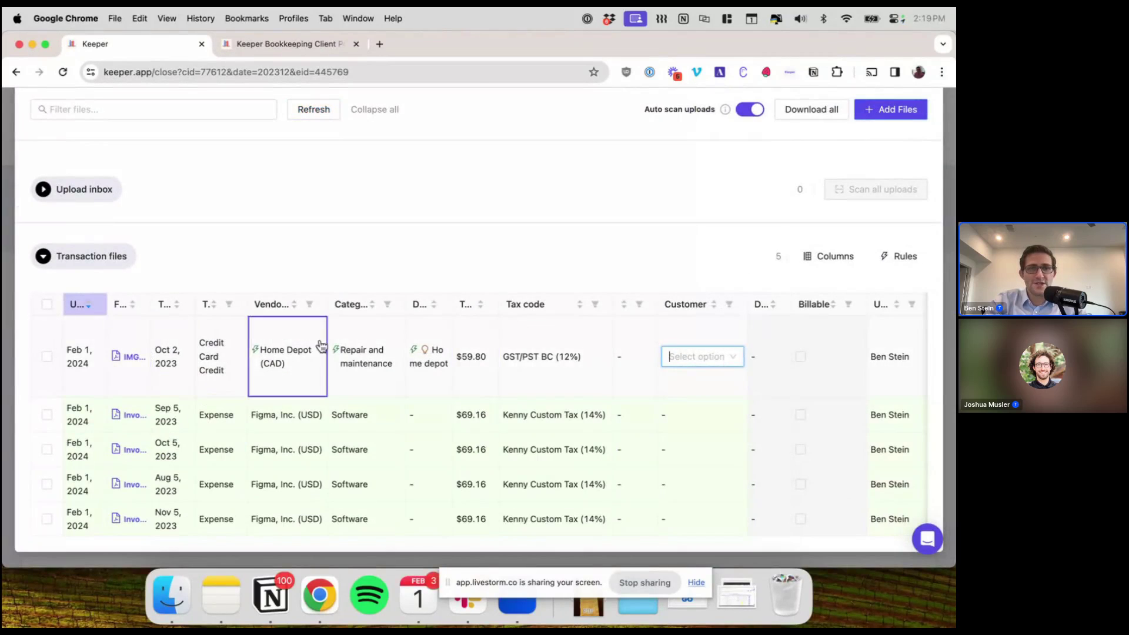
{"action": "left_click", "coordinate": [676, 357]}
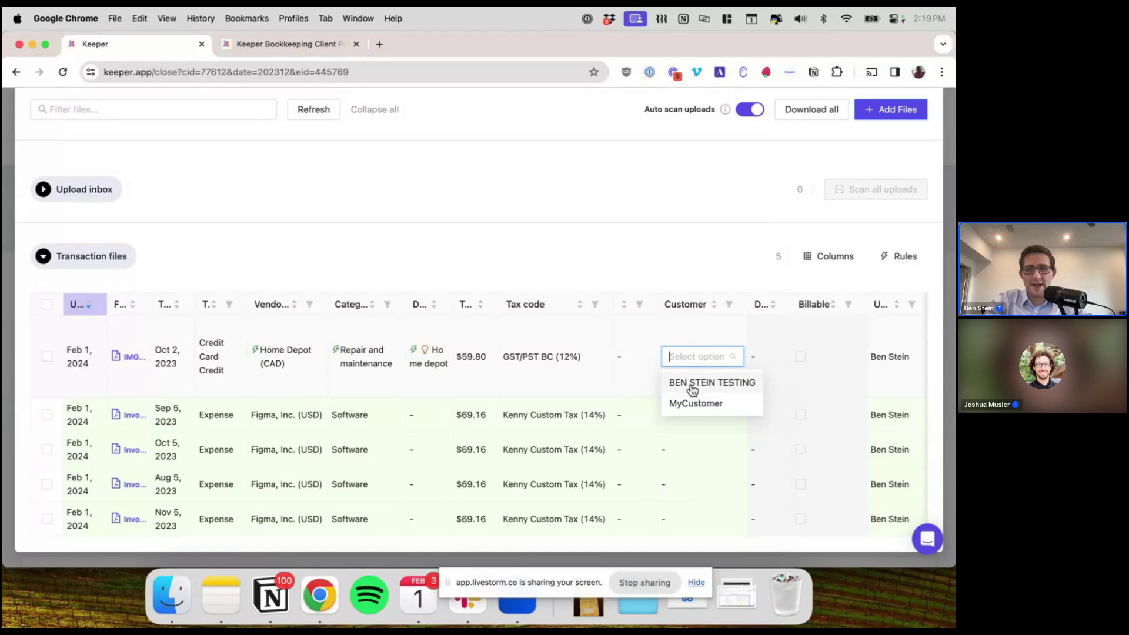
{"action": "left_click", "coordinate": [683, 405]}
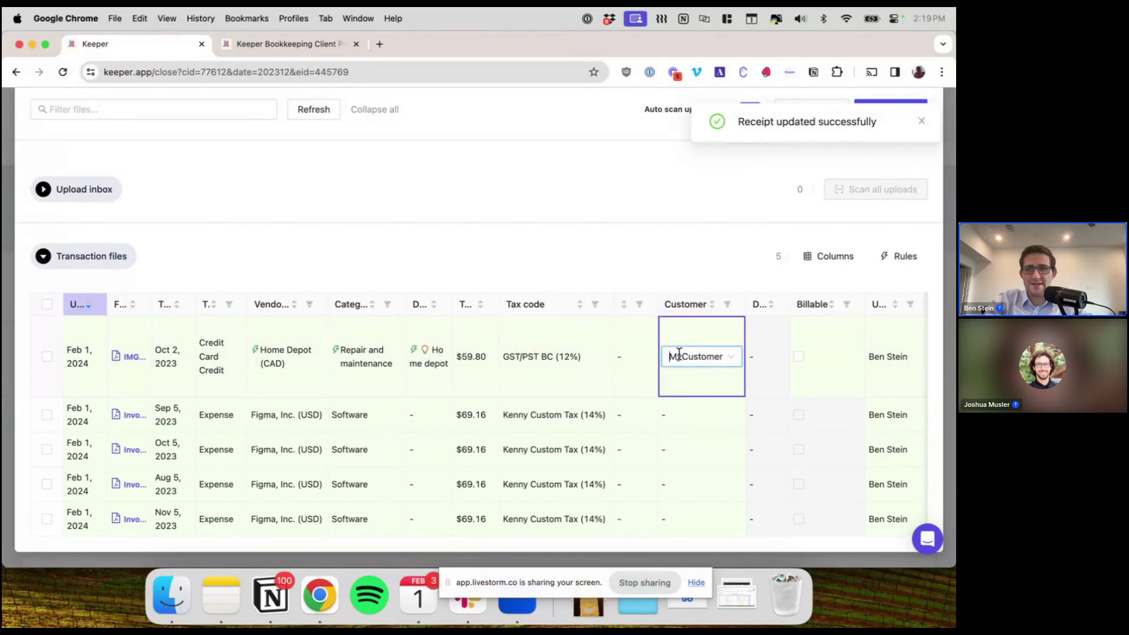
{"action": "left_click", "coordinate": [797, 357]}
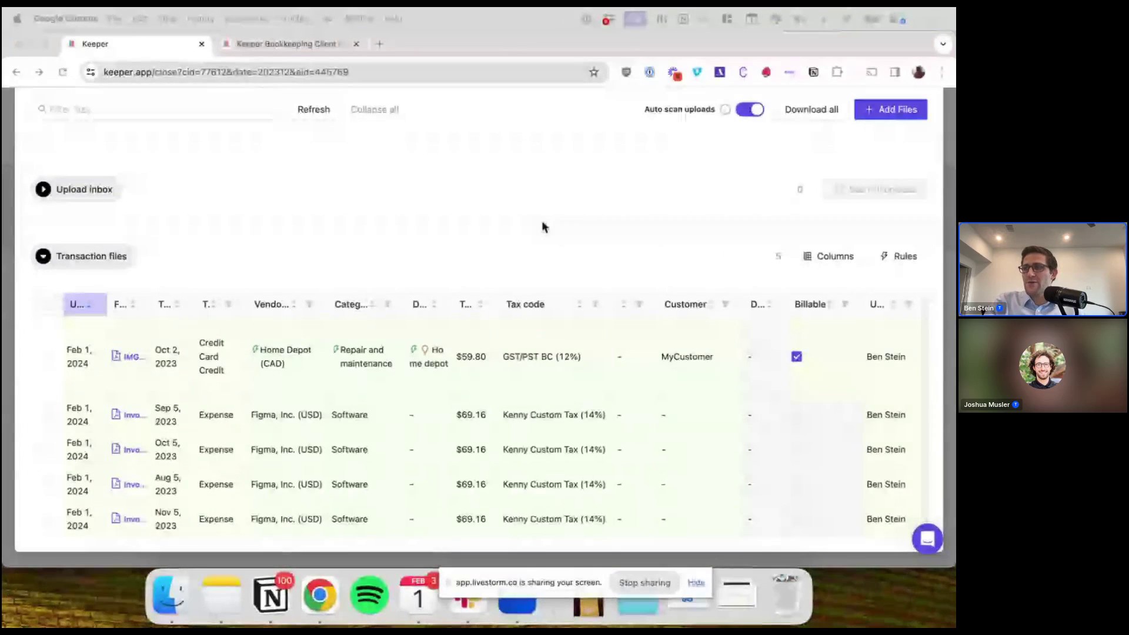
Open the Home Depot receipt's review to compare its Bill and Expense fields, and view the transaction notes form.
{"action": "left_click", "coordinate": [131, 357]}
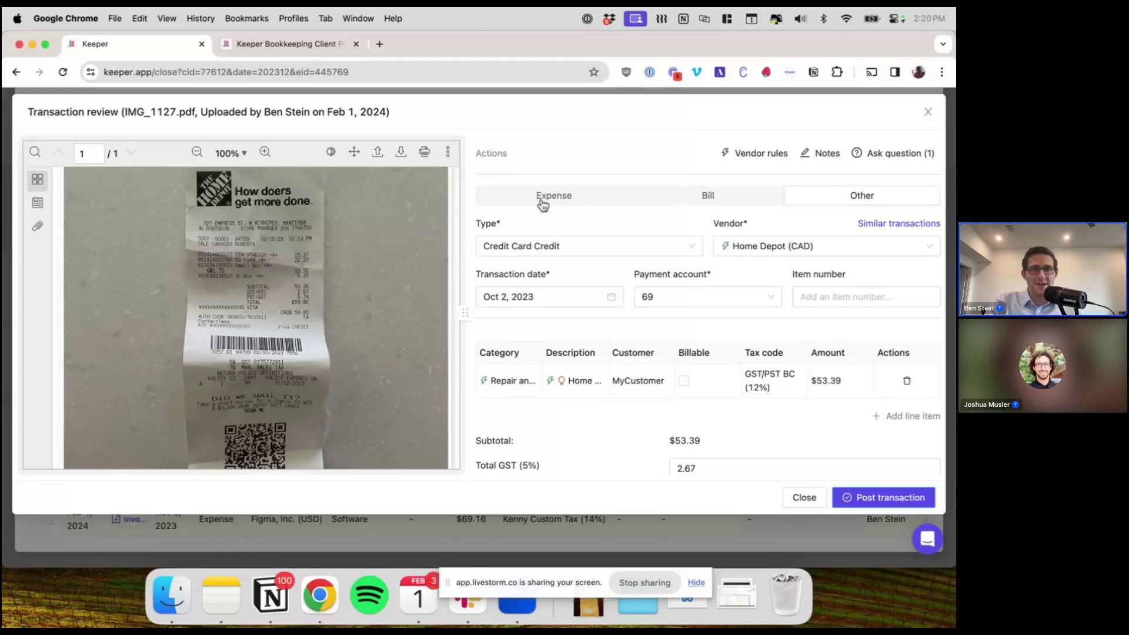
{"action": "left_click", "coordinate": [698, 203]}
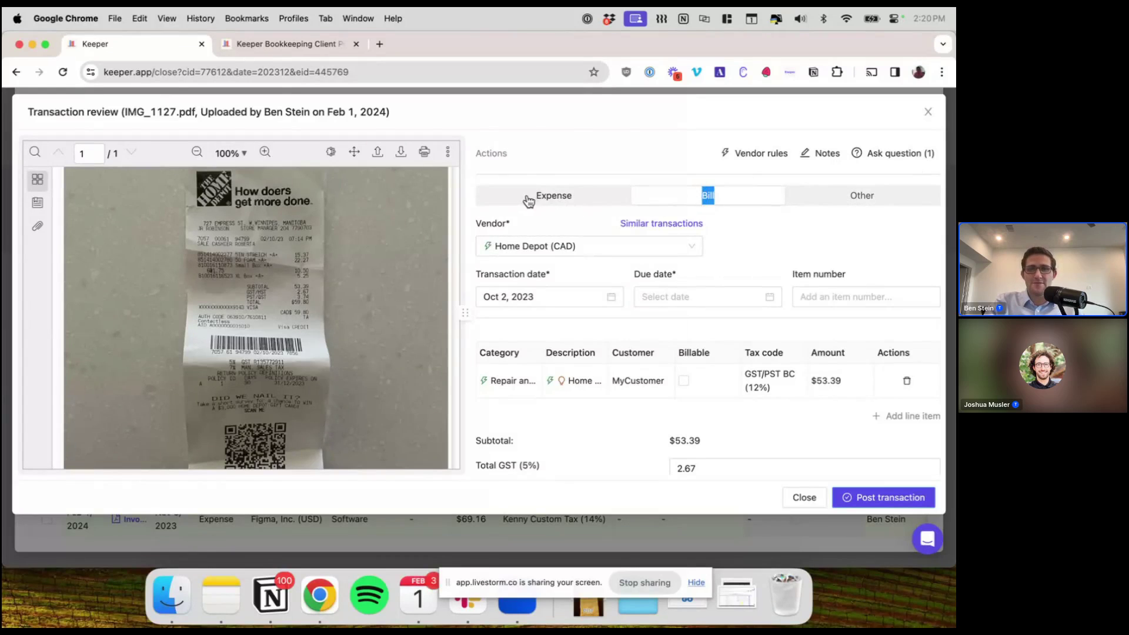
{"action": "left_click", "coordinate": [567, 200]}
{"action": "double_click", "coordinate": [550, 196]}
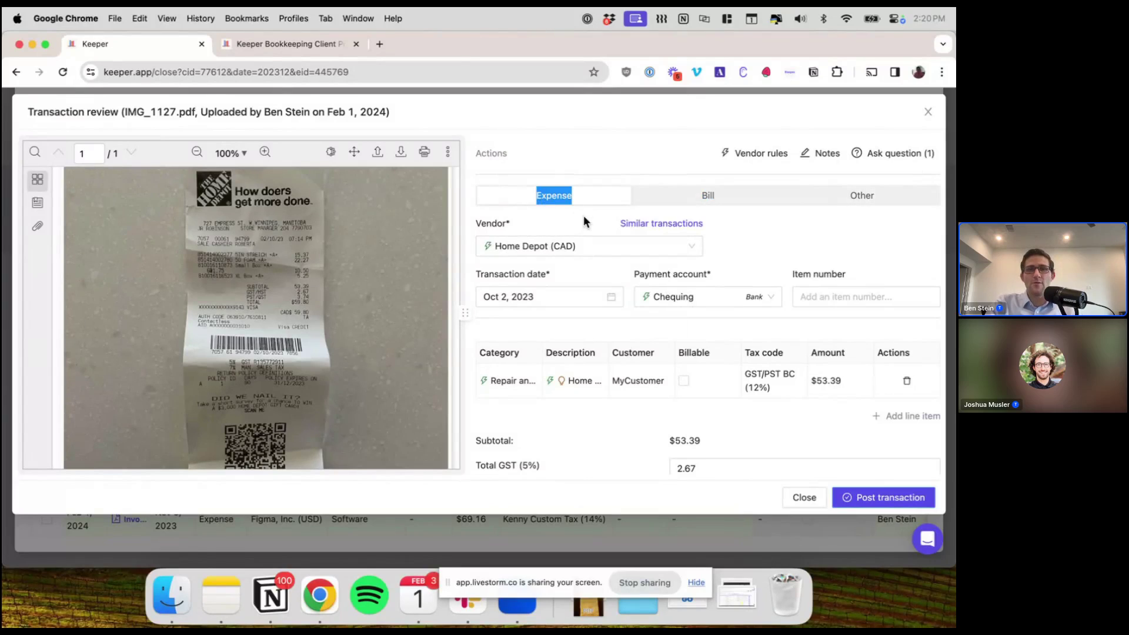
{"action": "left_click", "coordinate": [704, 205]}
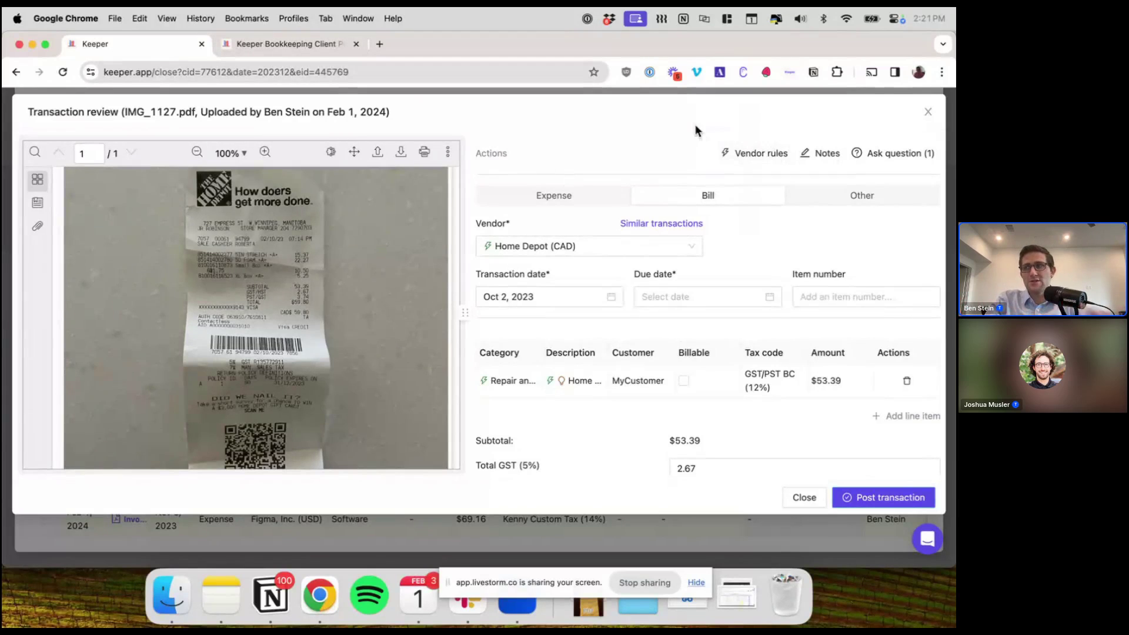
{"action": "left_click", "coordinate": [822, 153]}
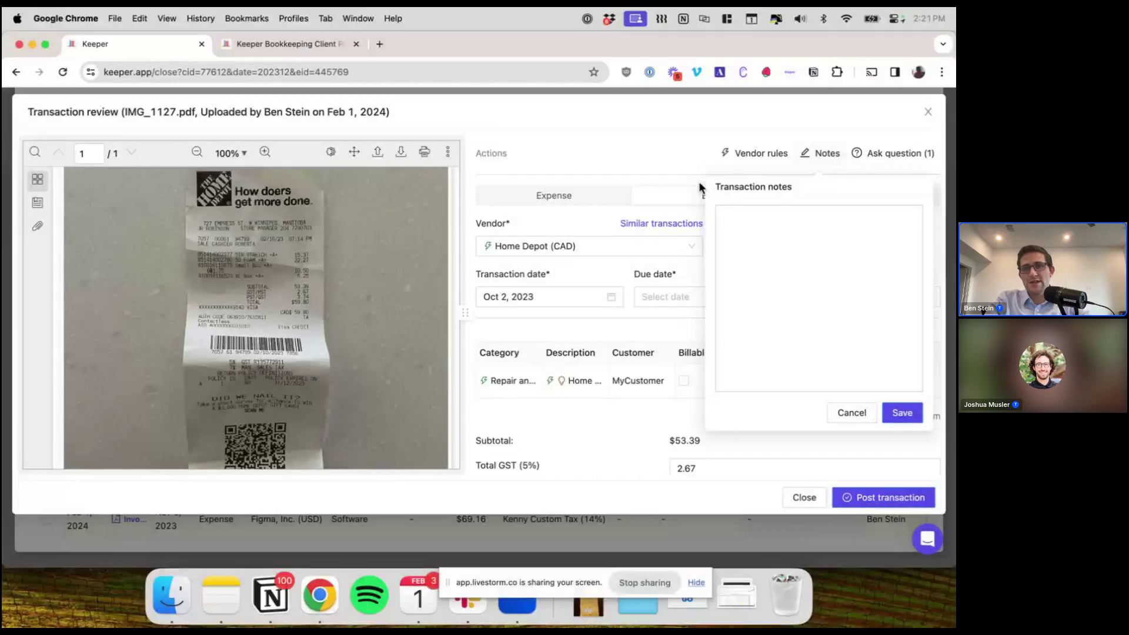
Switch to the client portal's dashboard and try to upload canada_post copy.pdf, discarding the file before submission.
{"action": "left_click", "coordinate": [673, 161]}
{"action": "key", "text": "ctrl+Tab"}
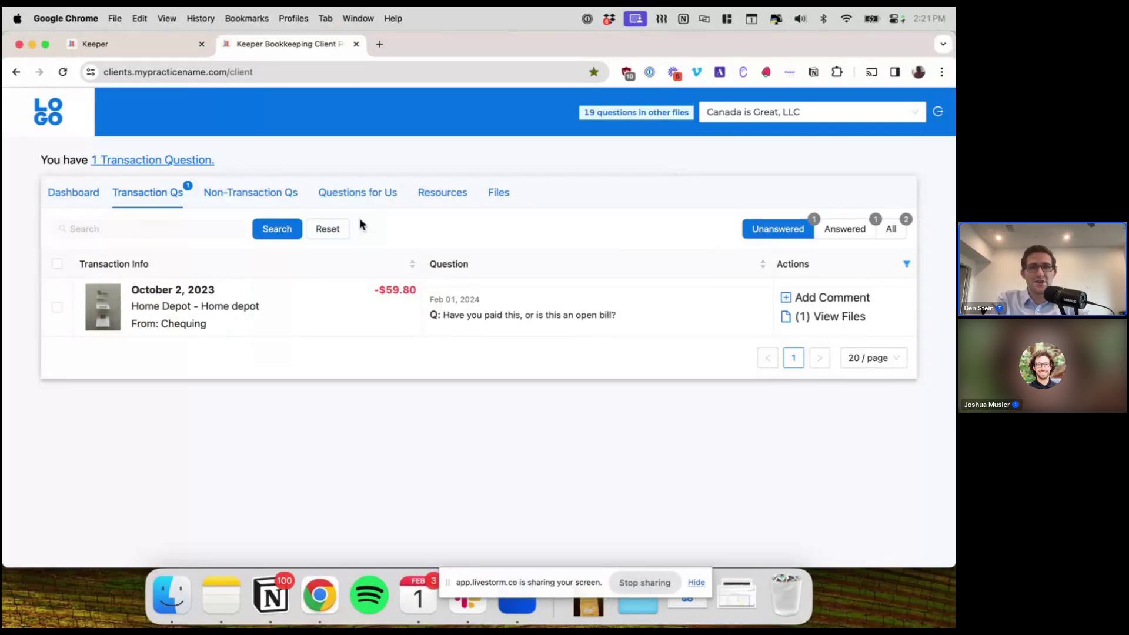
{"action": "left_click", "coordinate": [68, 200]}
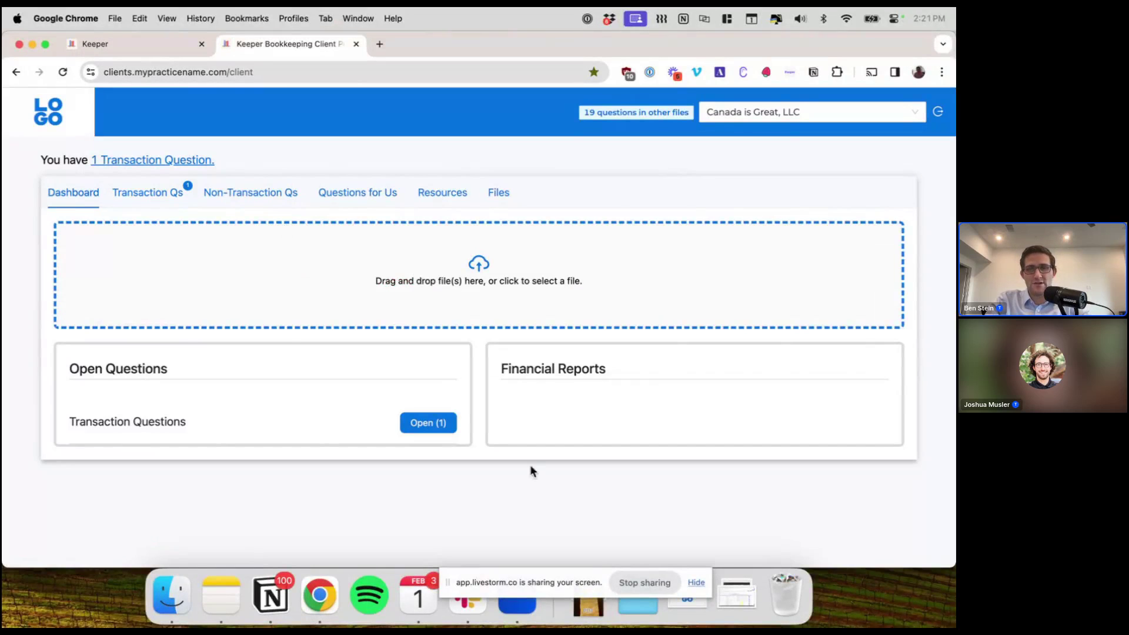
{"action": "left_click", "coordinate": [588, 598]}
{"action": "left_click_drag", "start_coordinate": [594, 532], "coordinate": [470, 260]}
{"action": "left_click", "coordinate": [336, 365]}
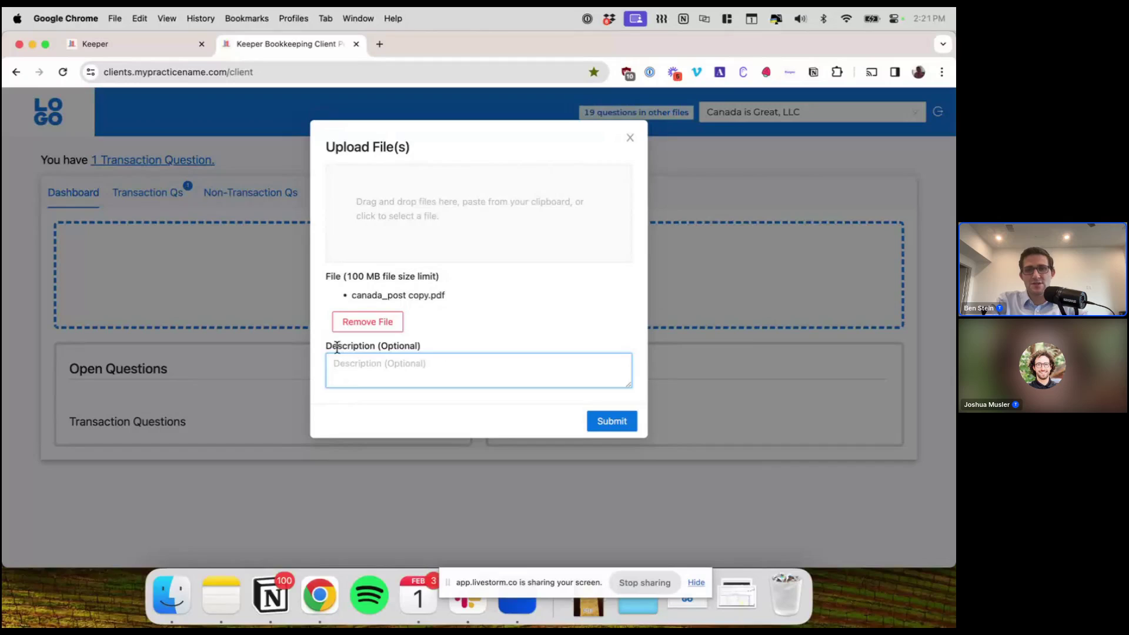
{"action": "triple_click", "coordinate": [337, 347]}
{"action": "left_click", "coordinate": [426, 360]}
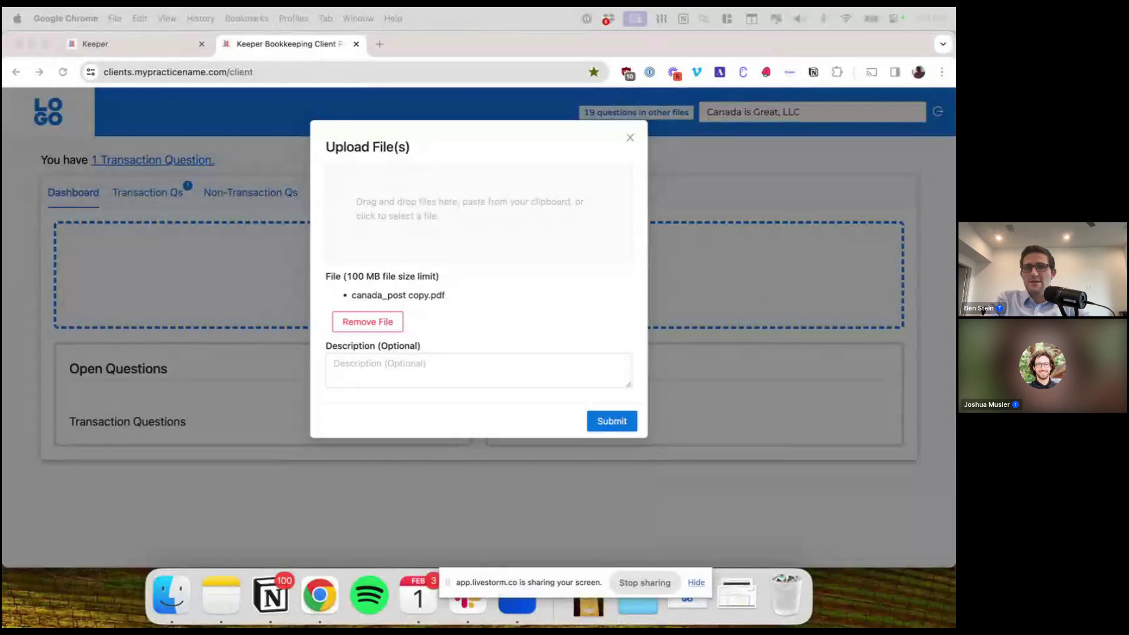
{"action": "left_click", "coordinate": [630, 138]}
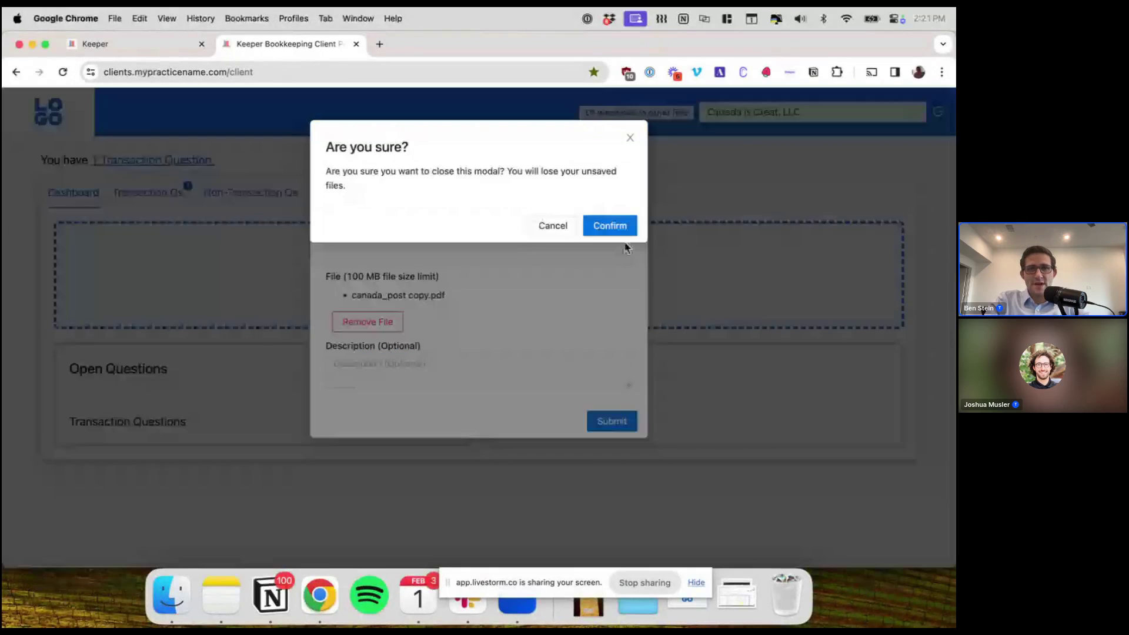
{"action": "left_click", "coordinate": [613, 225]}
Return to Keeper, reopen the Home Depot receipt's review from the transaction files, and enlarge the receipt image to 110%.
{"action": "left_click", "coordinate": [178, 52]}
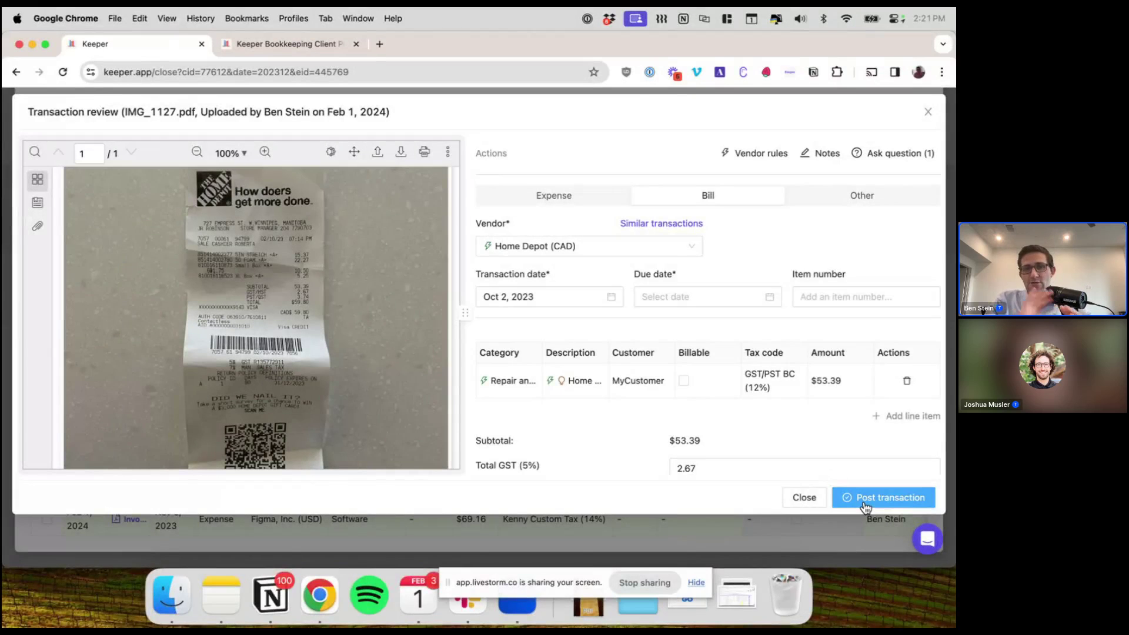
{"action": "left_click", "coordinate": [802, 495]}
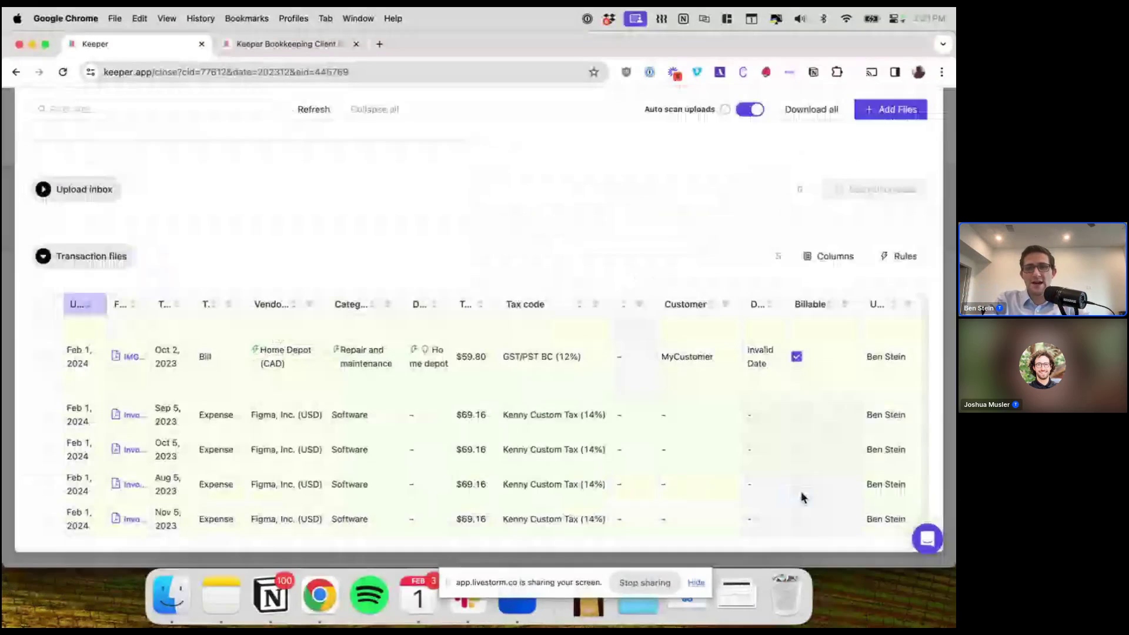
{"action": "left_click", "coordinate": [129, 358]}
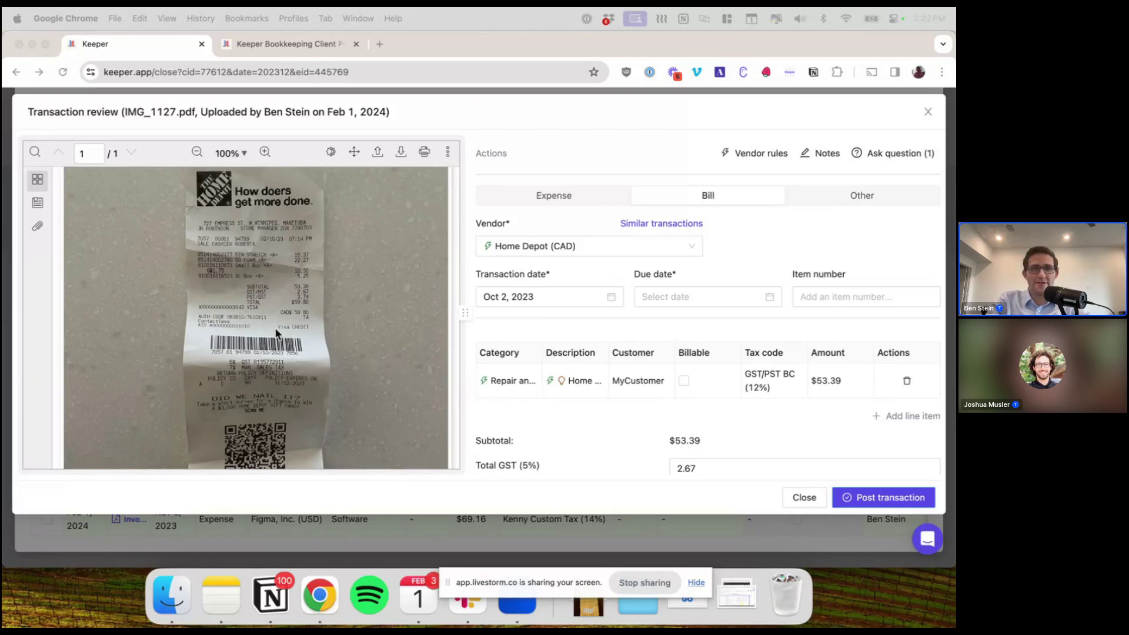
{"action": "left_click", "coordinate": [276, 292]}
{"action": "left_click", "coordinate": [234, 152]}
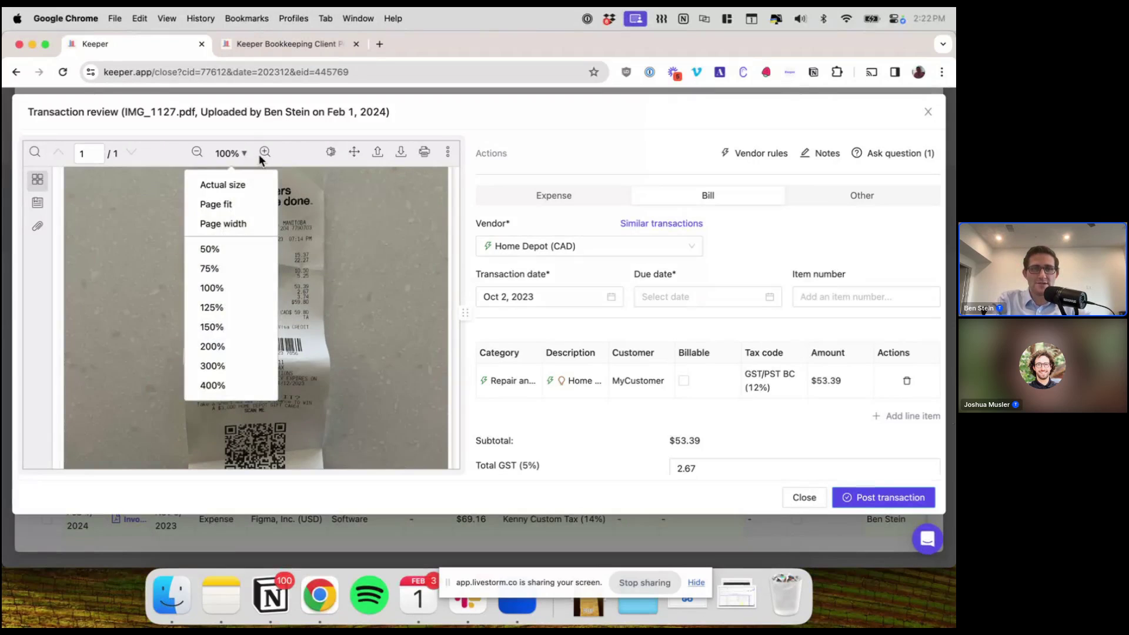
{"action": "left_click", "coordinate": [265, 152]}
{"action": "scroll", "coordinate": [315, 304], "scroll_direction": "right", "scroll_amount": 2}
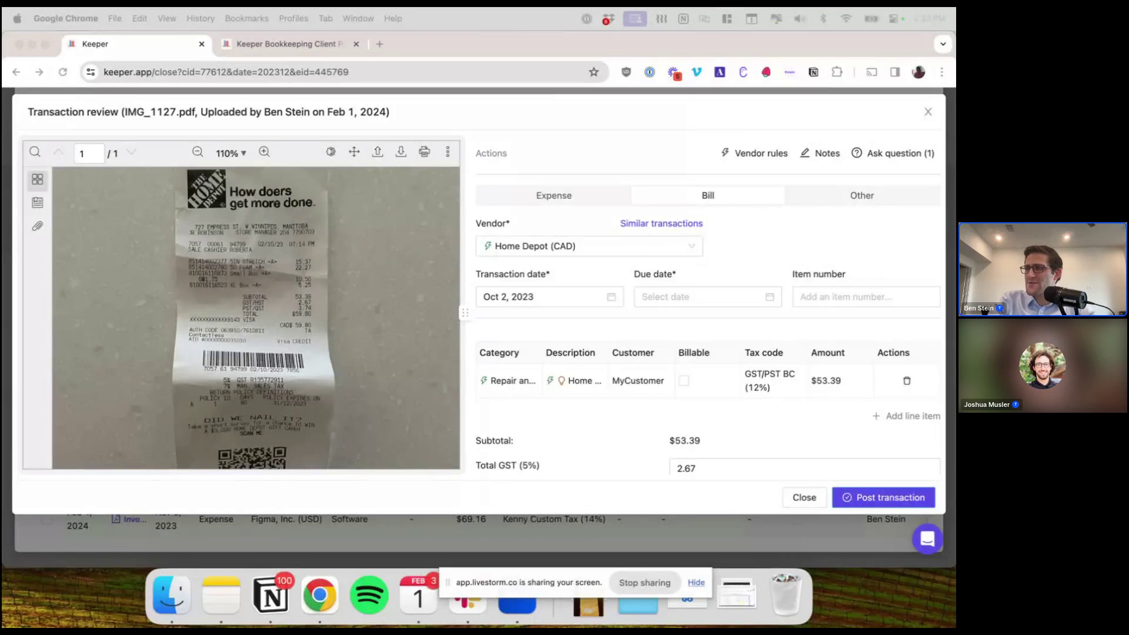
View the tax codes available for the Home Depot bill's line item, and close the transaction review.
{"action": "left_click", "coordinate": [760, 381]}
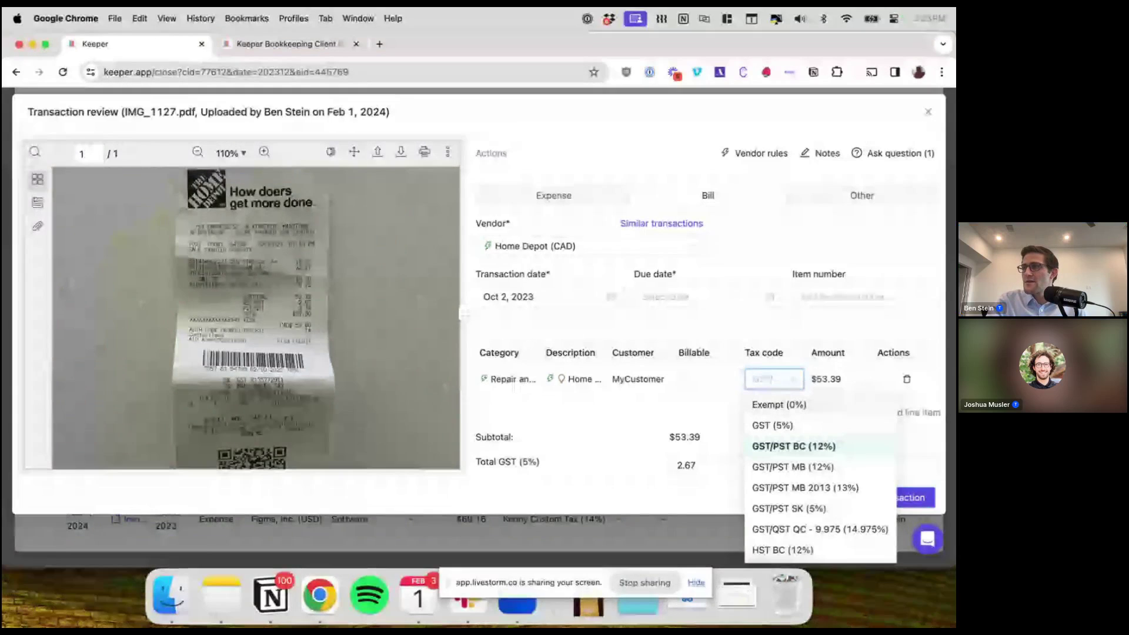
{"action": "key", "text": "Return"}
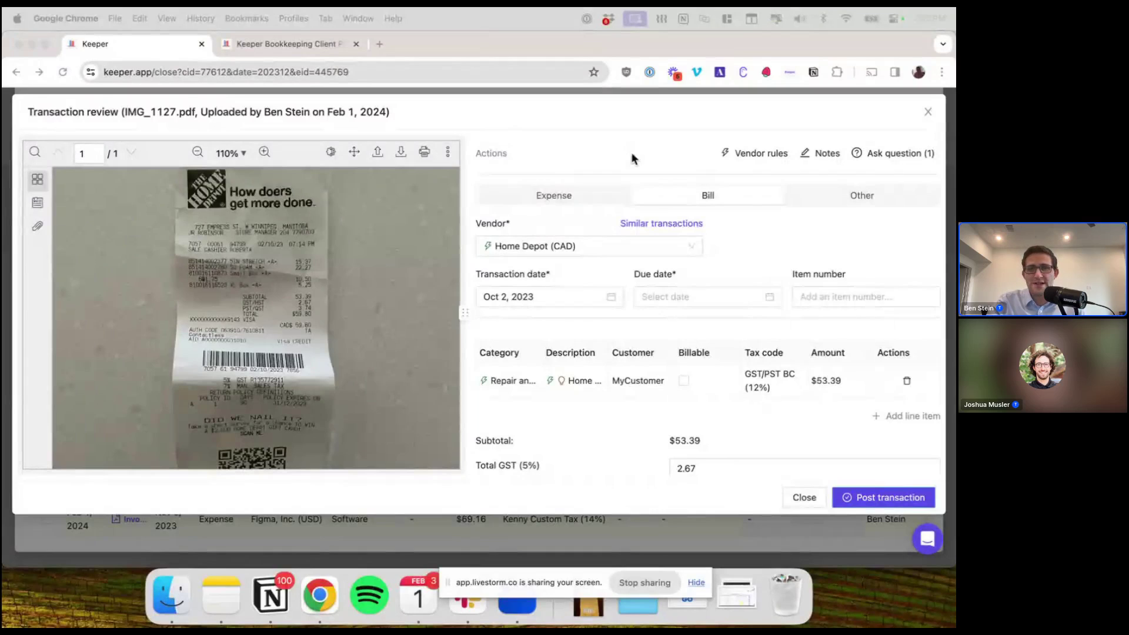
{"action": "left_click", "coordinate": [806, 497]}
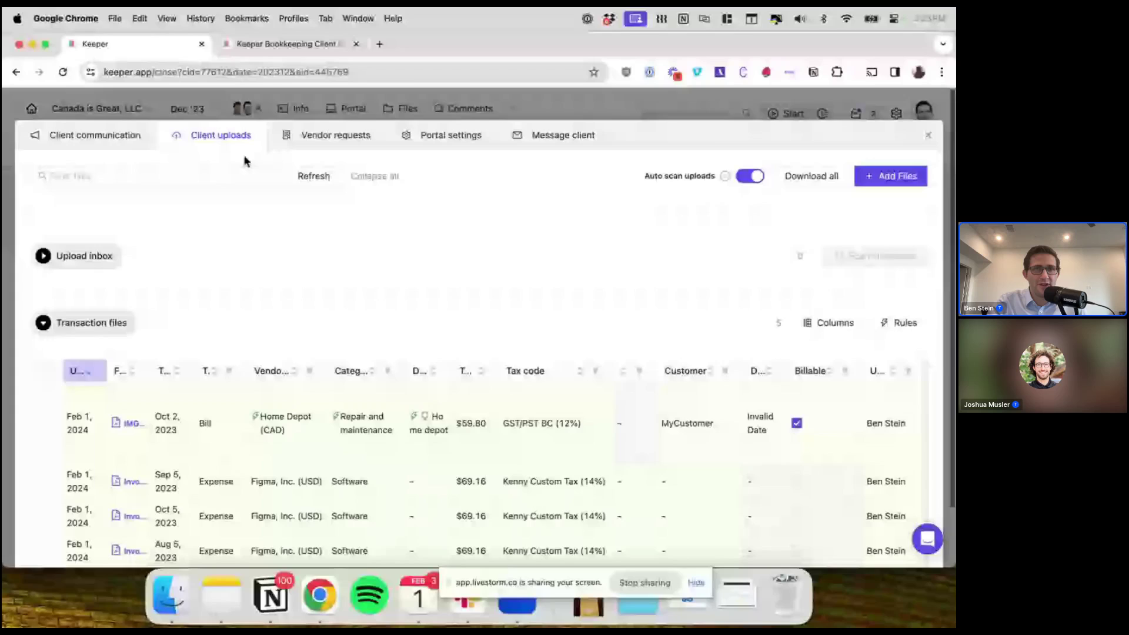
Open the client's files and expand the Transactions folder among the auto organized folders to examine its stored receipts.
{"action": "left_click", "coordinate": [405, 110]}
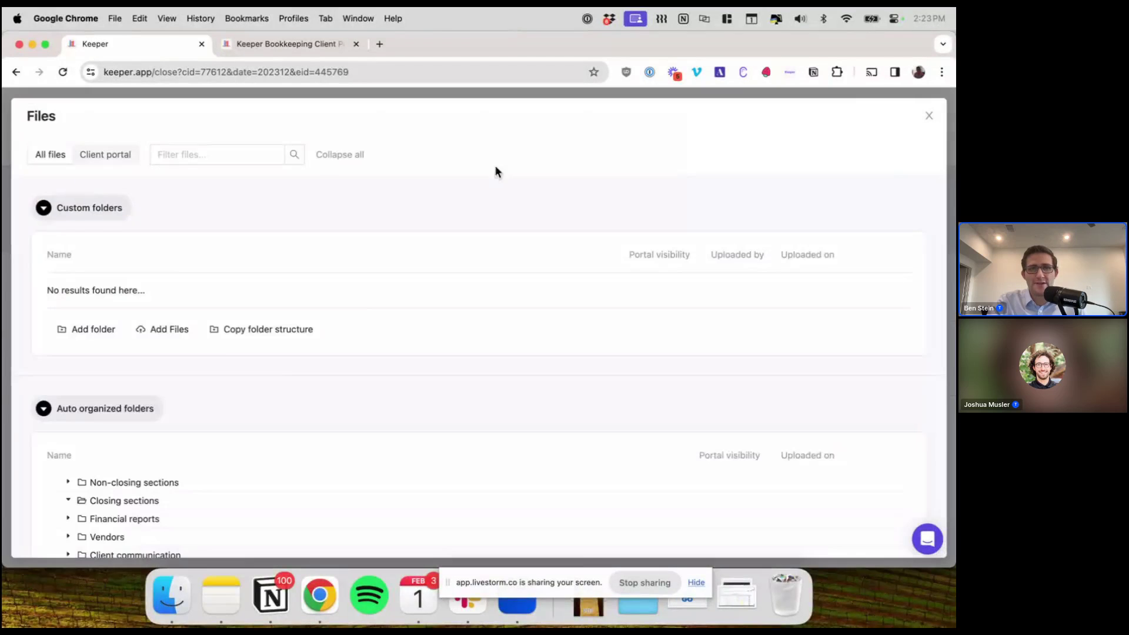
{"action": "scroll", "coordinate": [214, 344], "scroll_direction": "down", "scroll_amount": 3}
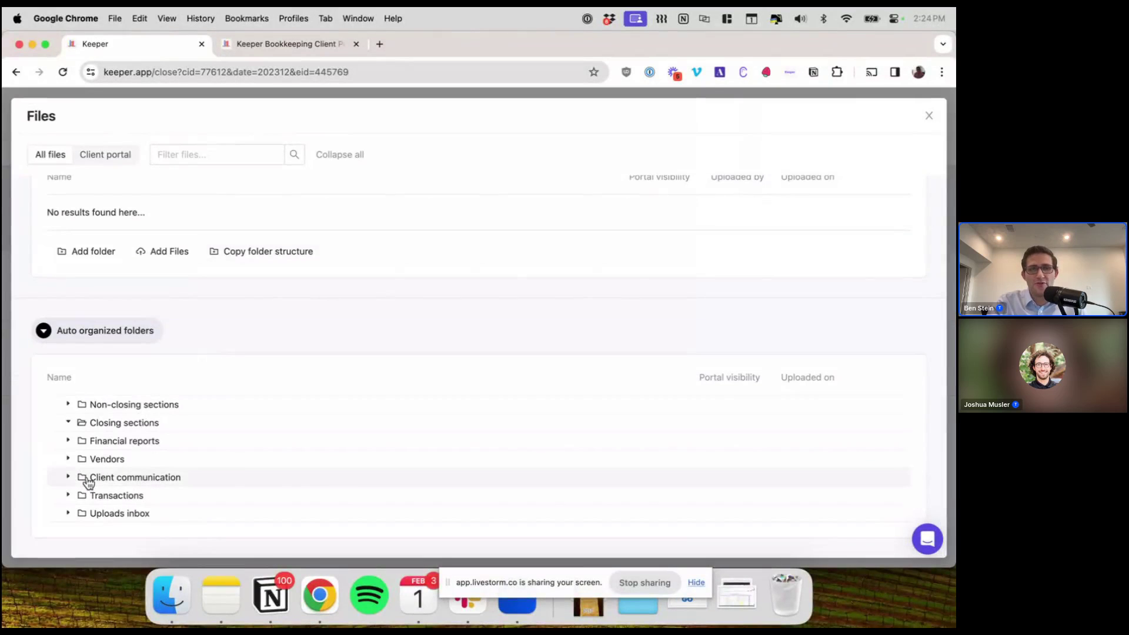
{"action": "left_click", "coordinate": [108, 496]}
{"action": "scroll", "coordinate": [109, 496], "scroll_direction": "down", "scroll_amount": 3}
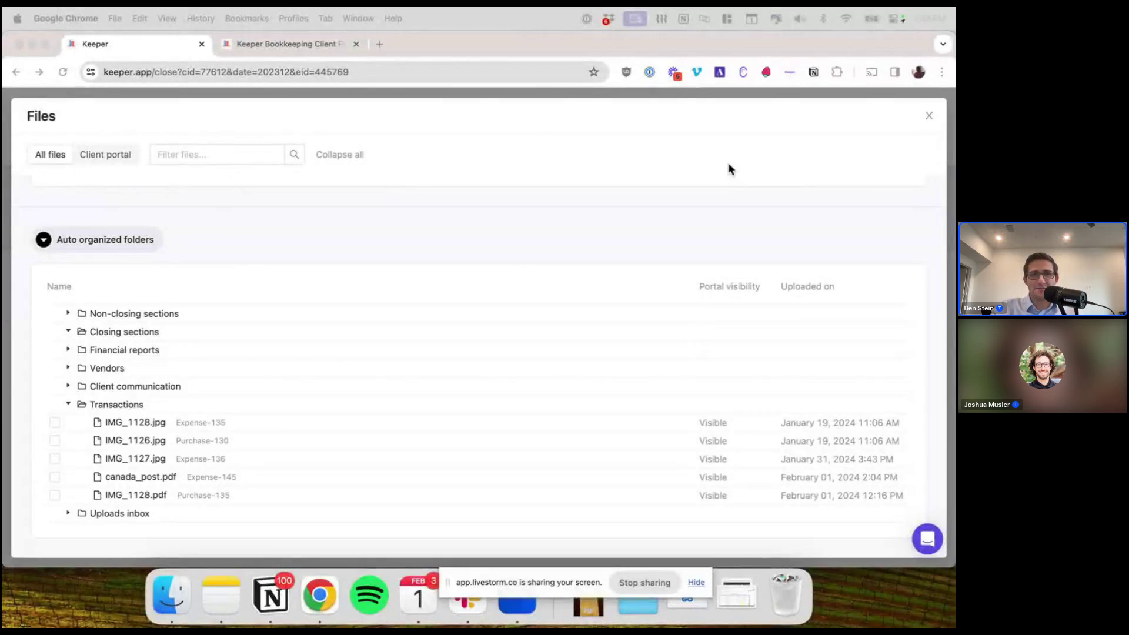
Leave the client's files for the client uploads, and stop sharing the screen.
{"action": "scroll", "coordinate": [668, 267], "scroll_direction": "up", "scroll_amount": 3}
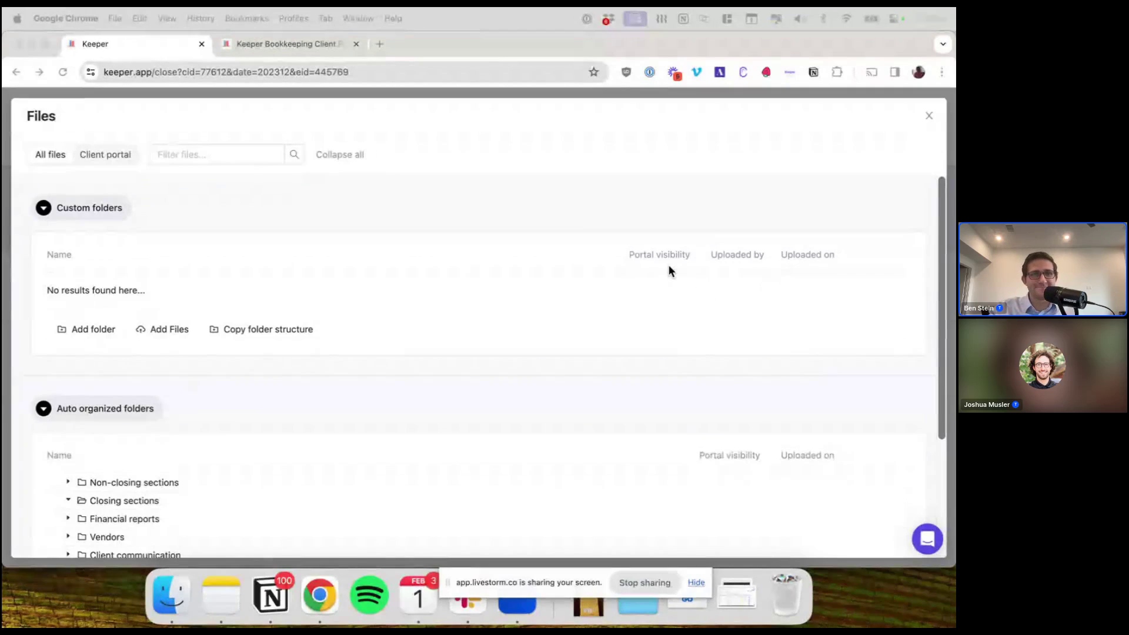
{"action": "left_click", "coordinate": [929, 116]}
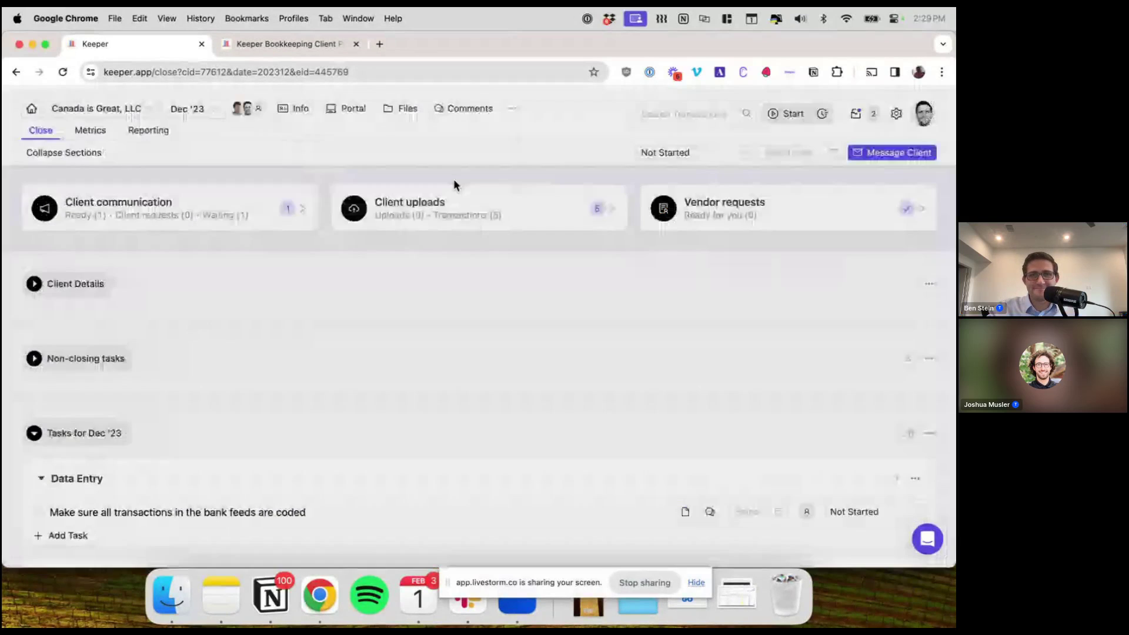
{"action": "left_click", "coordinate": [448, 204]}
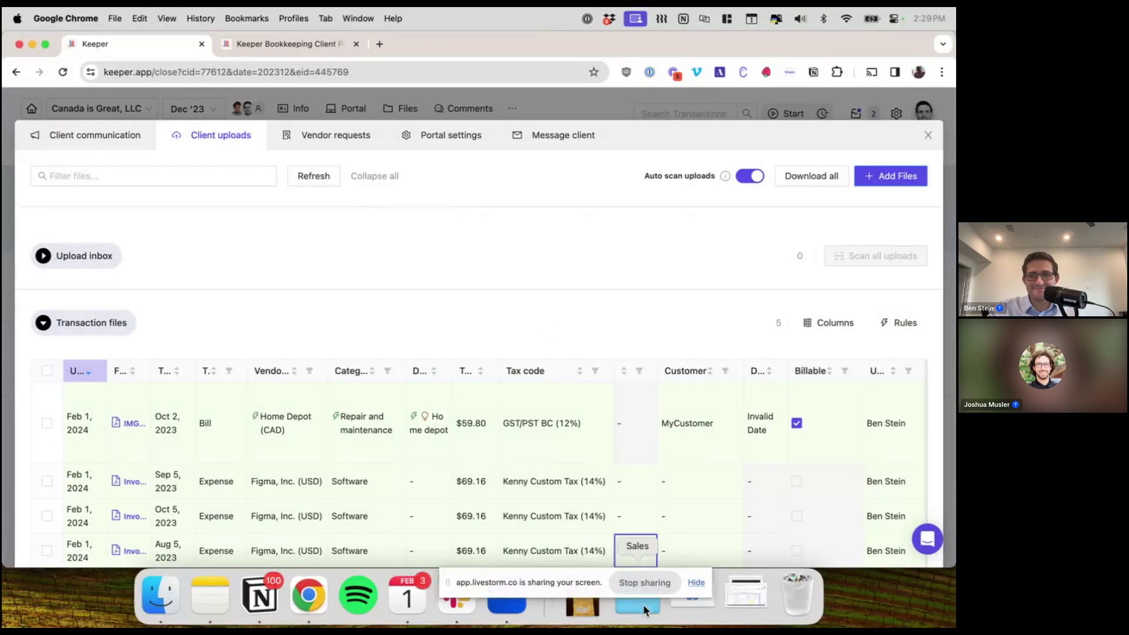
{"action": "left_click", "coordinate": [643, 585]}
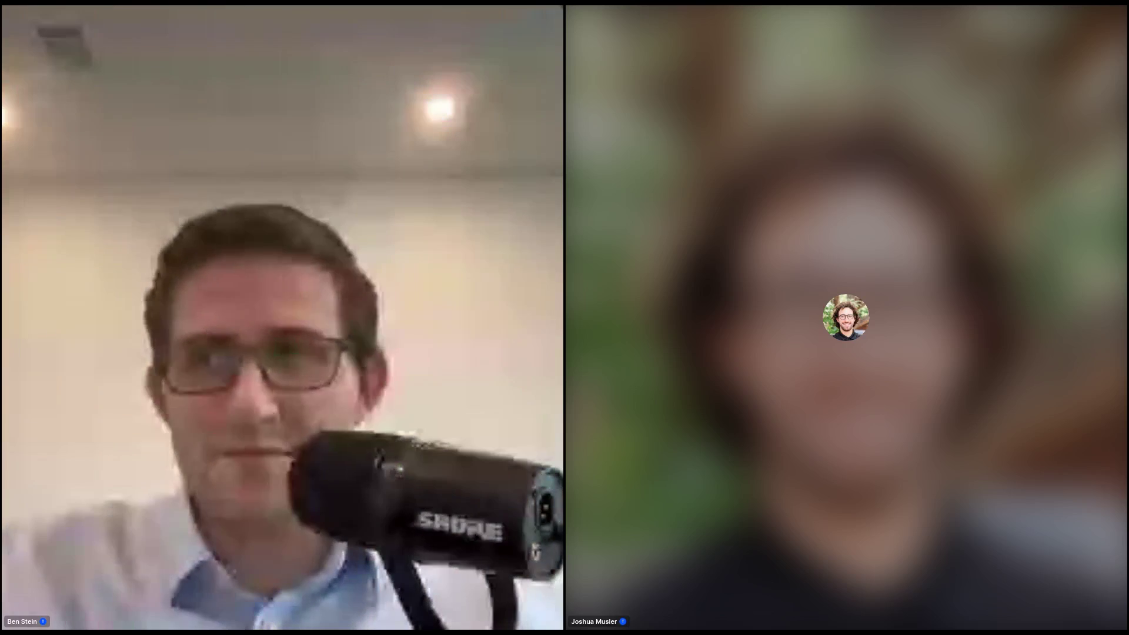